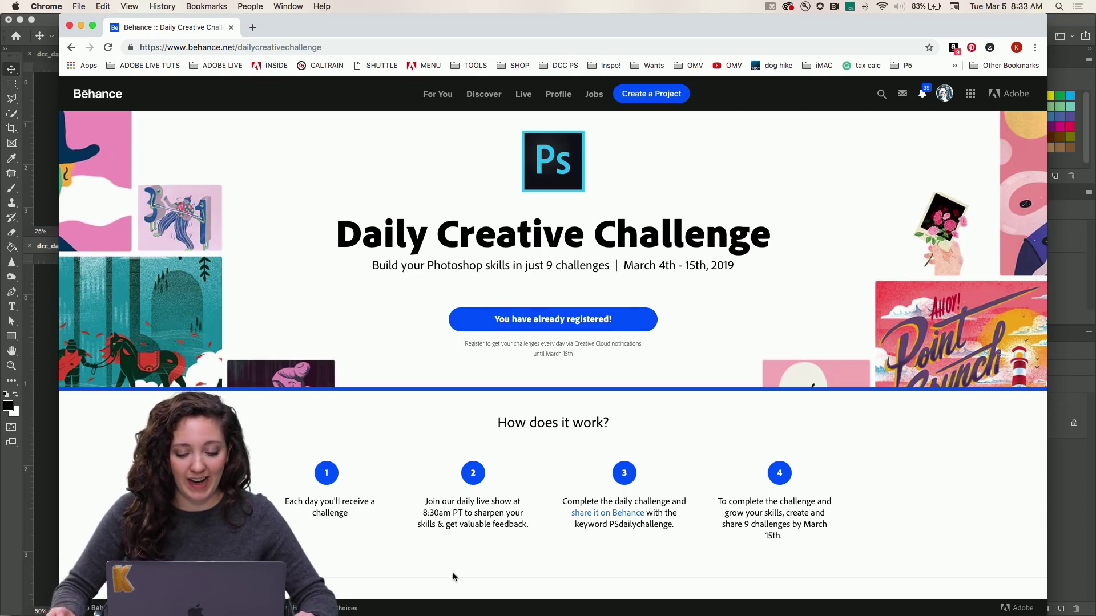
Step: Switch to Discord and view the introductions and design-feedback channels of the Adobe Photoshop server
{"action": "mouse_move", "coordinate": [388, 614]}
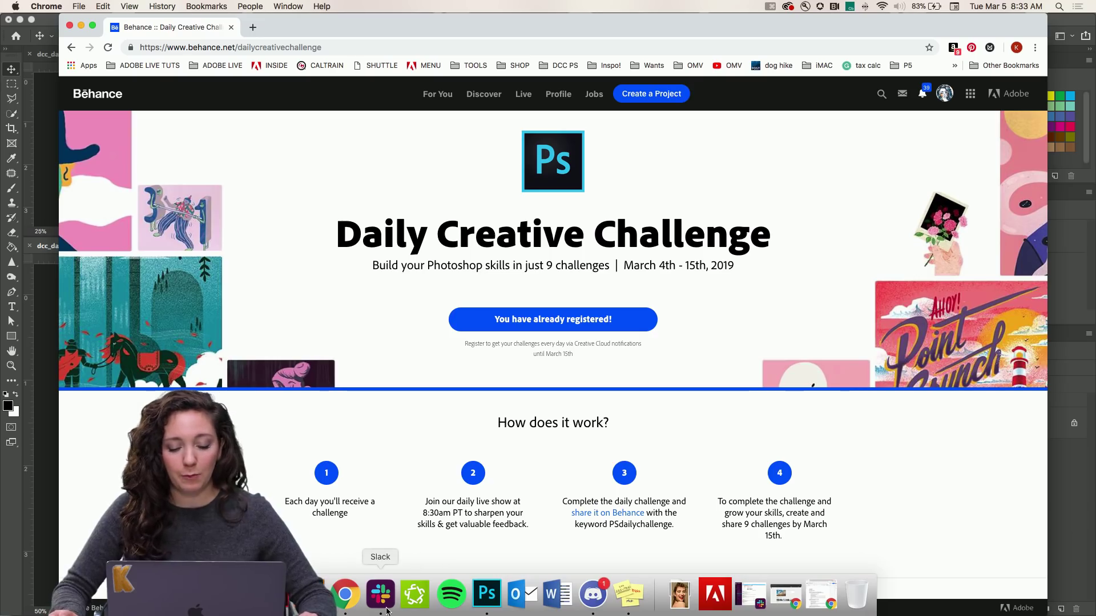
{"action": "left_click", "coordinate": [592, 595]}
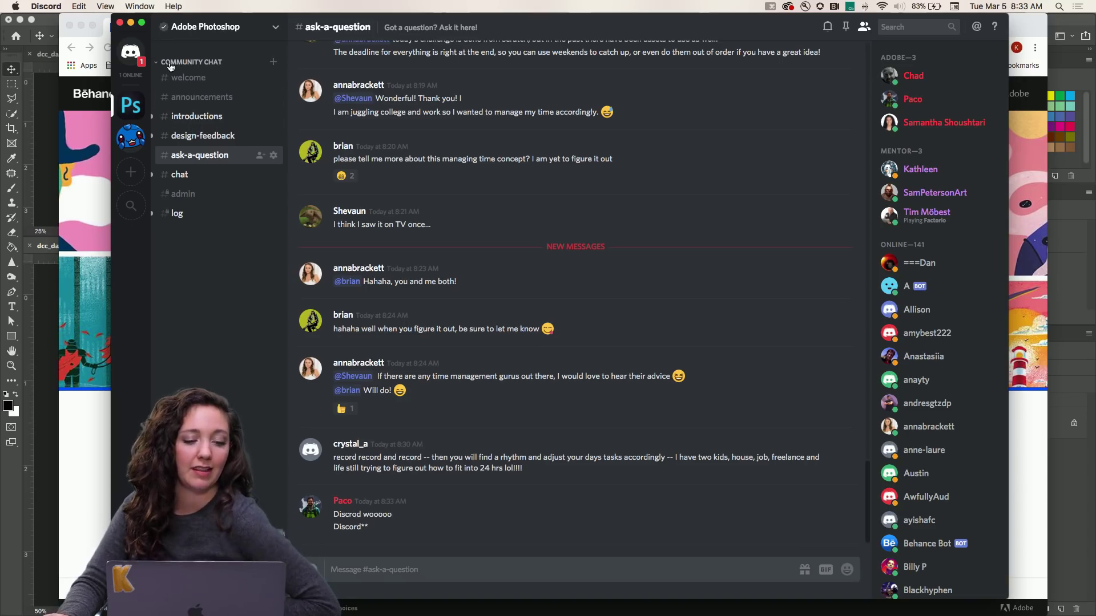
{"action": "left_click", "coordinate": [199, 119]}
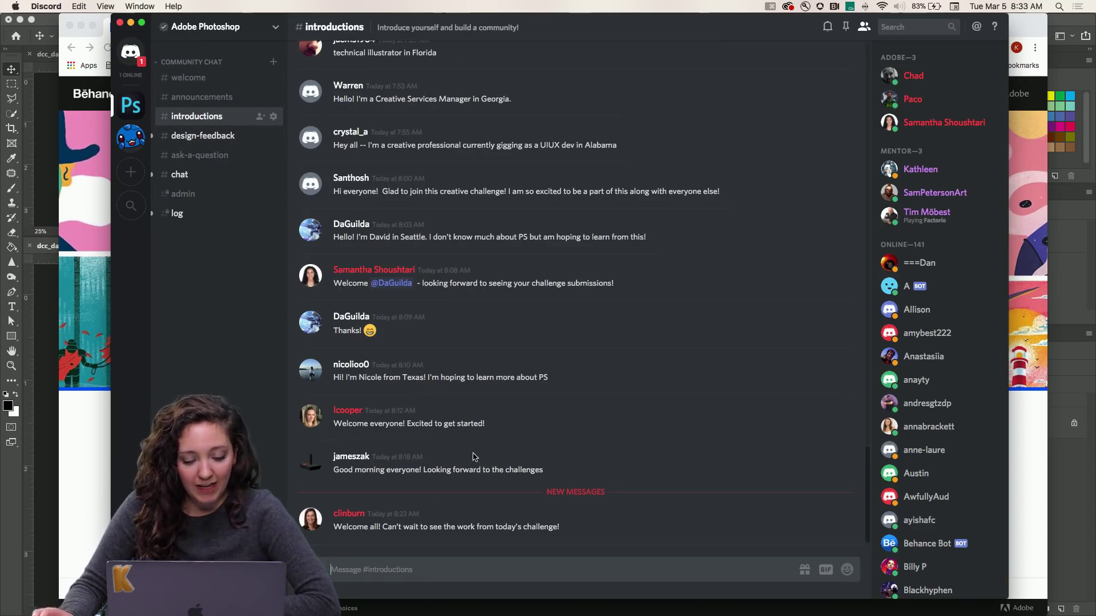
{"action": "left_click", "coordinate": [204, 136]}
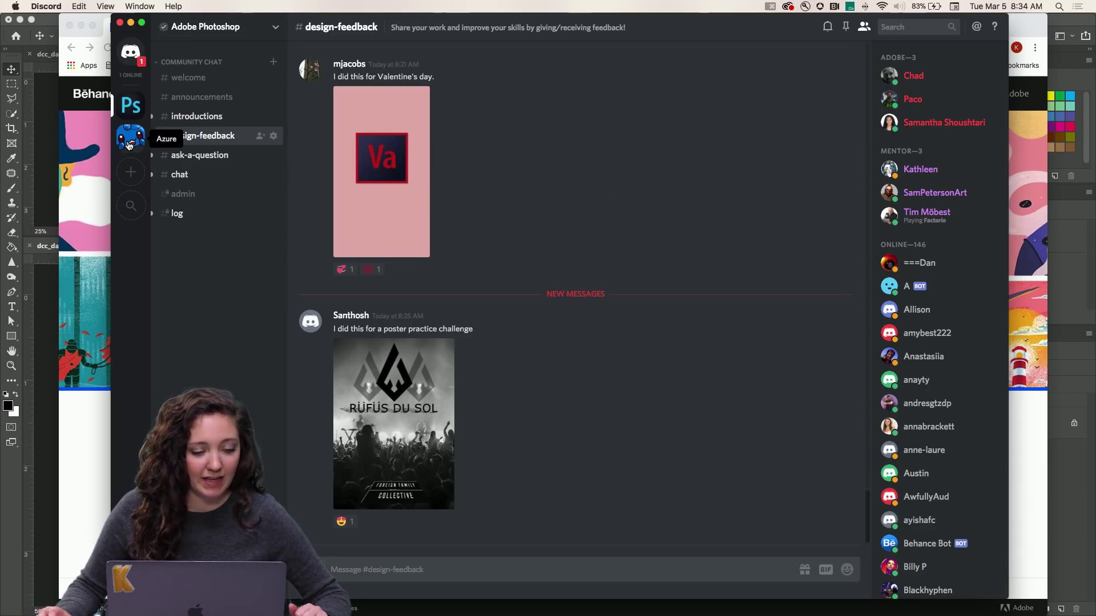
Step: Read the recent messages in the ask-a-question channel and look through the server's member list
{"action": "left_click", "coordinate": [204, 158]}
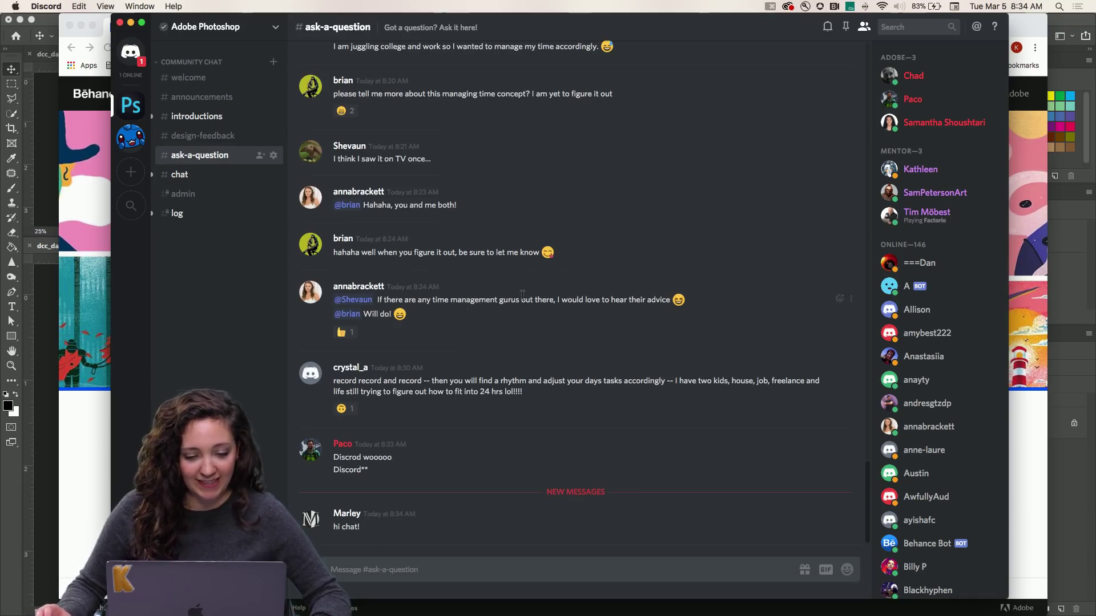
{"action": "scroll", "coordinate": [468, 256], "scroll_direction": "up", "scroll_amount": 4}
{"action": "scroll", "coordinate": [429, 236], "scroll_direction": "down", "scroll_amount": 3}
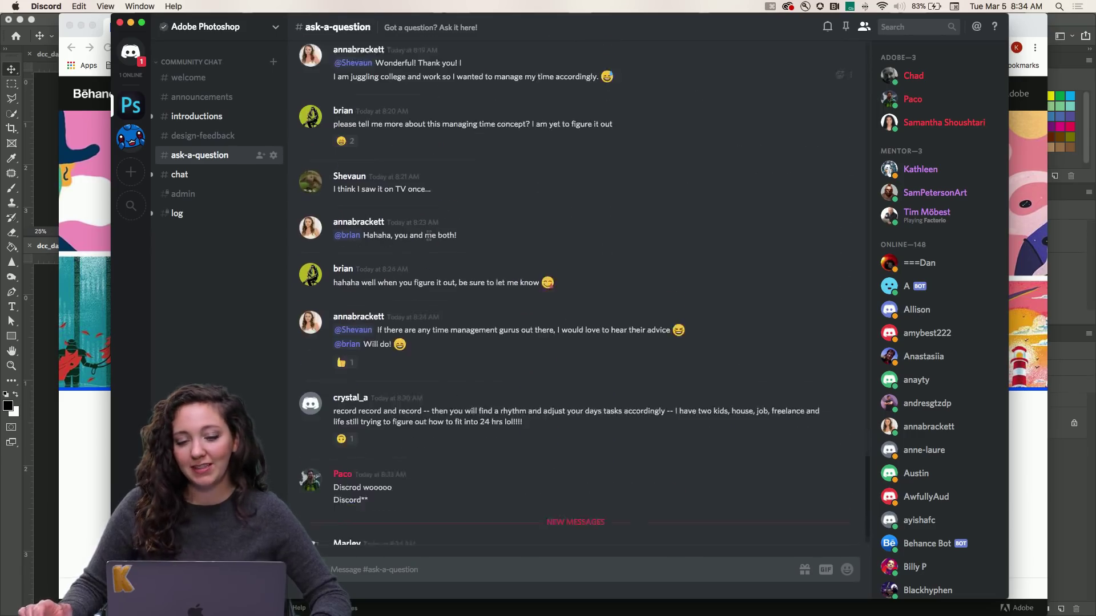
{"action": "scroll", "coordinate": [428, 236], "scroll_direction": "down", "scroll_amount": 2}
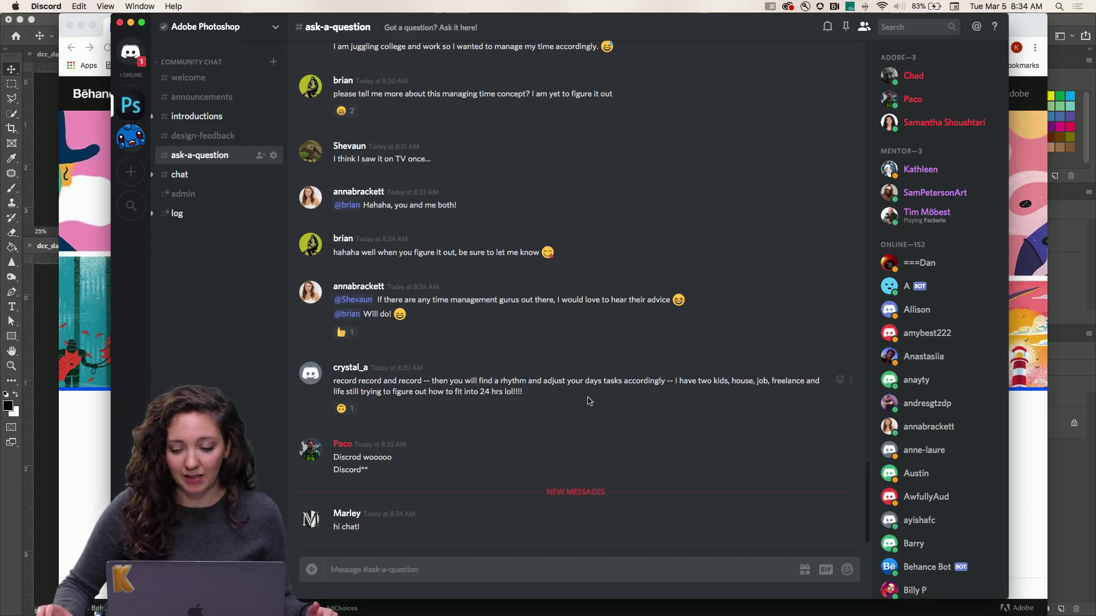
{"action": "scroll", "coordinate": [906, 380], "scroll_direction": "down", "scroll_amount": 20}
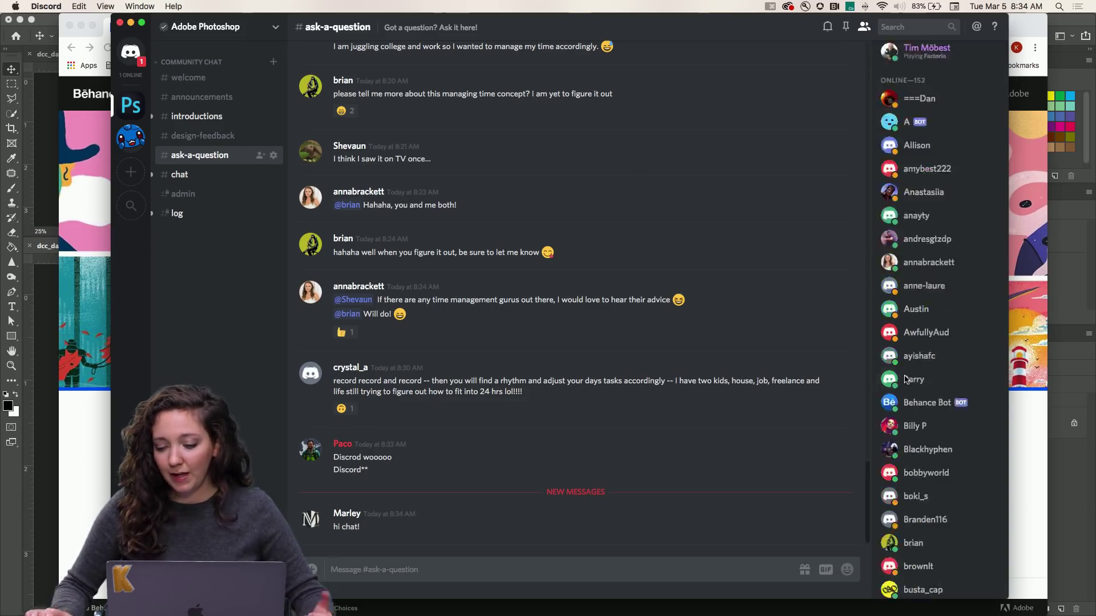
{"action": "scroll", "coordinate": [906, 379], "scroll_direction": "up", "scroll_amount": 10}
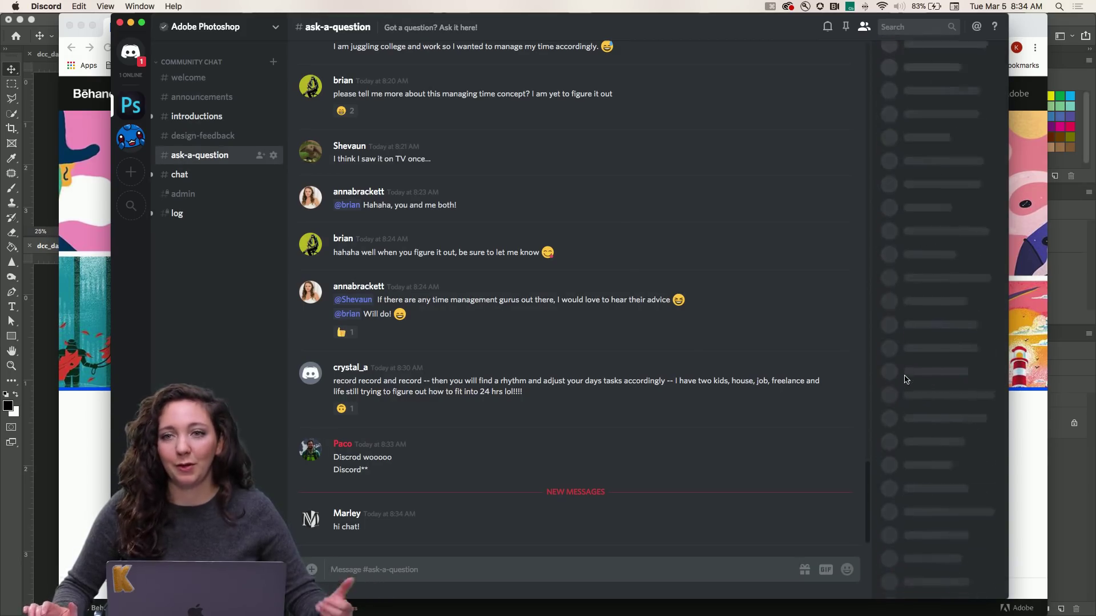
{"action": "scroll", "coordinate": [906, 379], "scroll_direction": "up", "scroll_amount": 15}
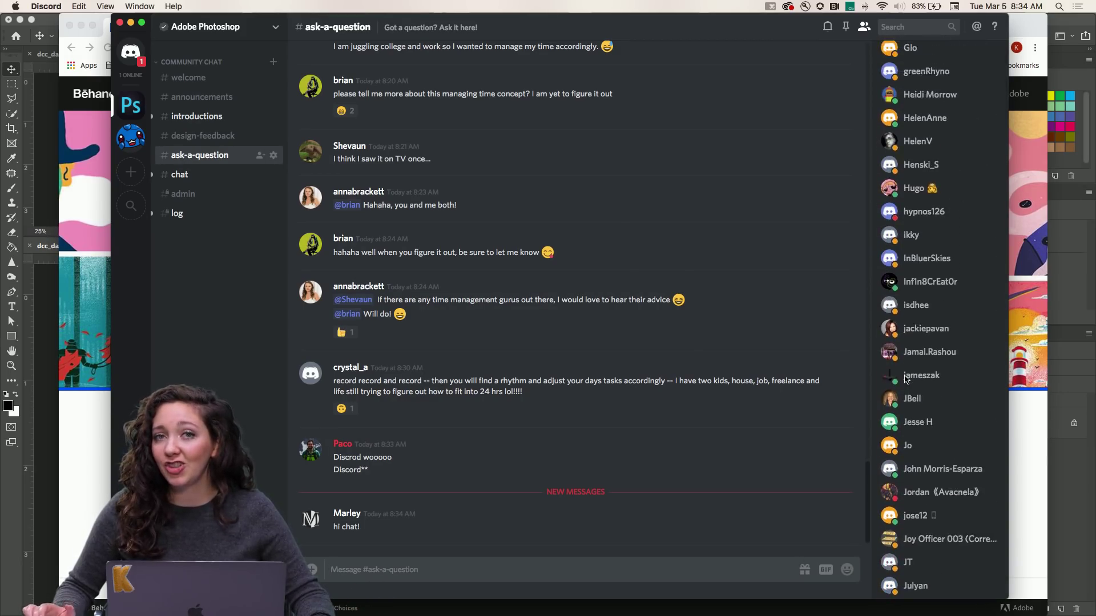
{"action": "scroll", "coordinate": [905, 379], "scroll_direction": "up", "scroll_amount": 3}
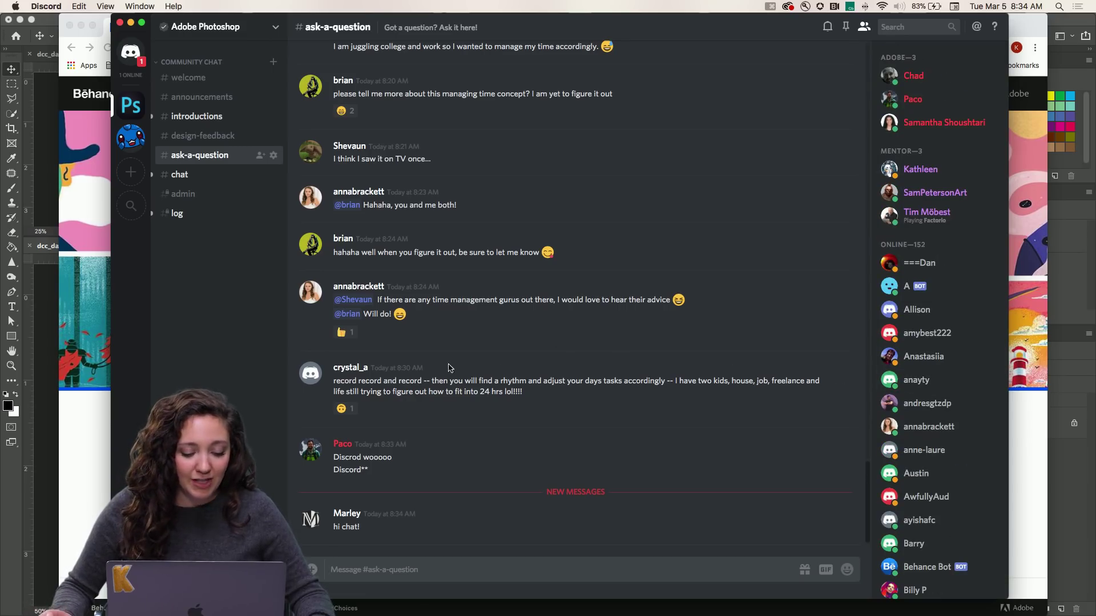
Step: Read the recent messages in the server's chat channel
{"action": "left_click", "coordinate": [190, 176]}
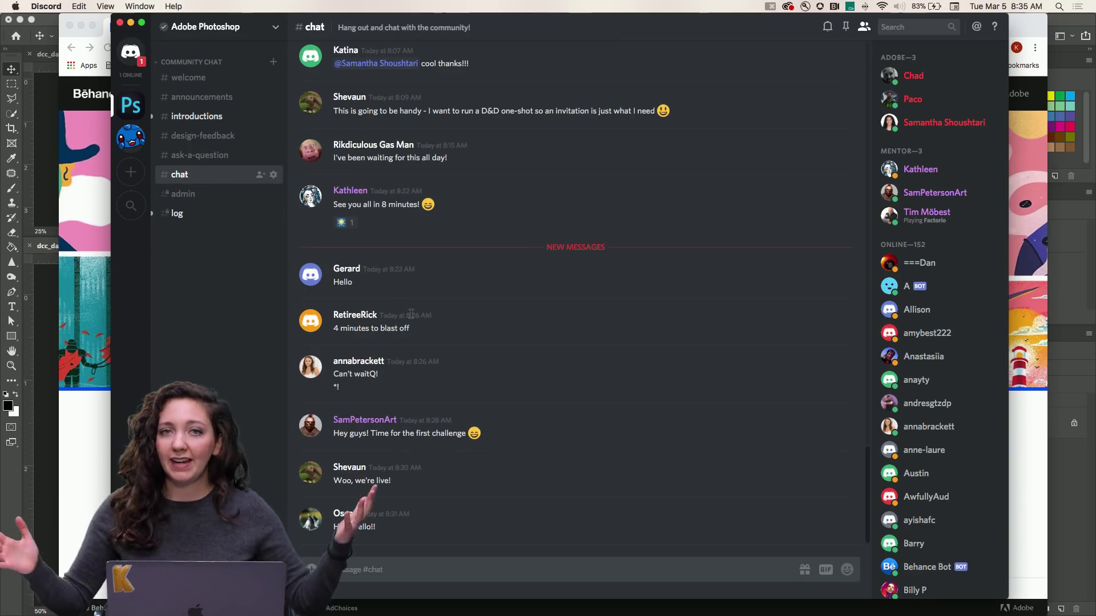
{"action": "scroll", "coordinate": [509, 317], "scroll_direction": "up", "scroll_amount": 5}
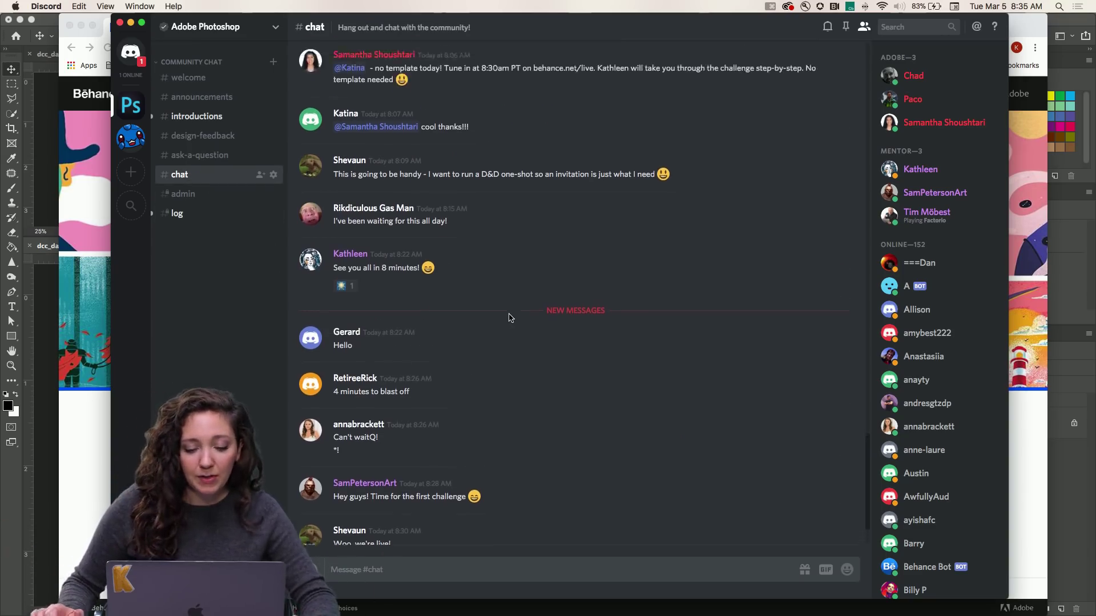
{"action": "scroll", "coordinate": [510, 318], "scroll_direction": "down", "scroll_amount": 5}
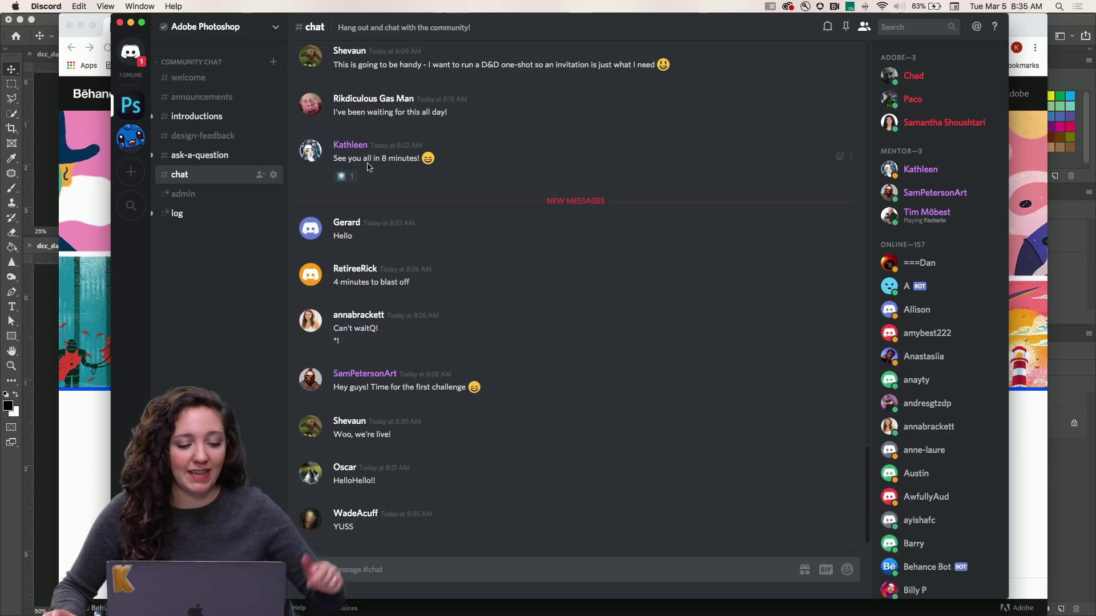
Step: Switch to Chrome and review the How does it work? section of the Daily Creative Challenge page
{"action": "left_click", "coordinate": [96, 421]}
{"action": "scroll", "coordinate": [323, 429], "scroll_direction": "down", "scroll_amount": 3}
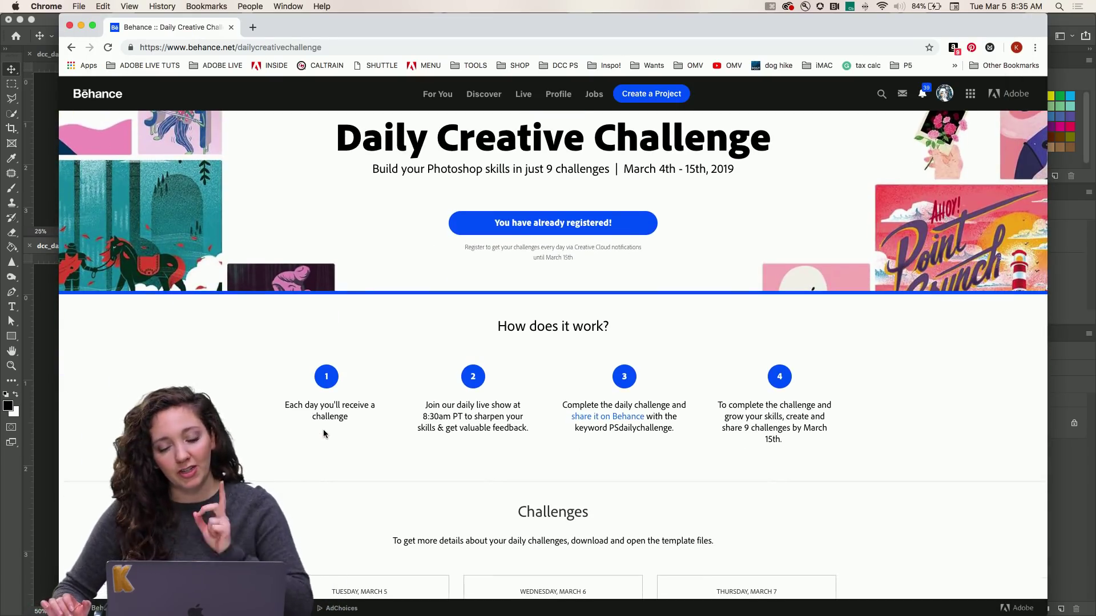
{"action": "scroll", "coordinate": [323, 429], "scroll_direction": "down", "scroll_amount": 3}
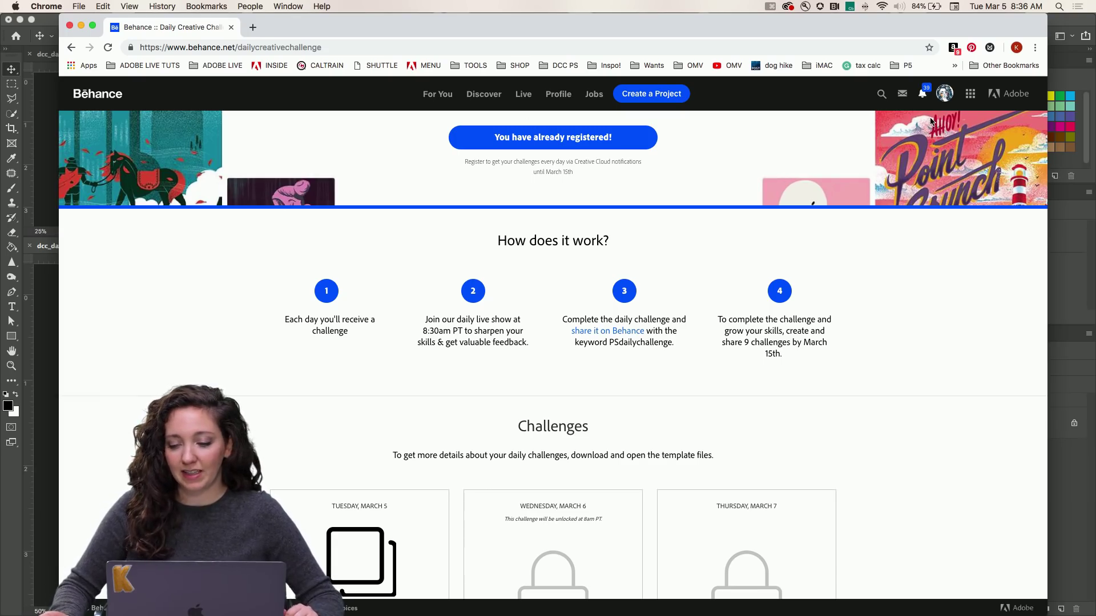
Step: Open the Behance home page and find the Photoshop Daily Creative Challenge #01 live stream
{"action": "left_click", "coordinate": [80, 93]}
{"action": "scroll", "coordinate": [628, 342], "scroll_direction": "down", "scroll_amount": 5}
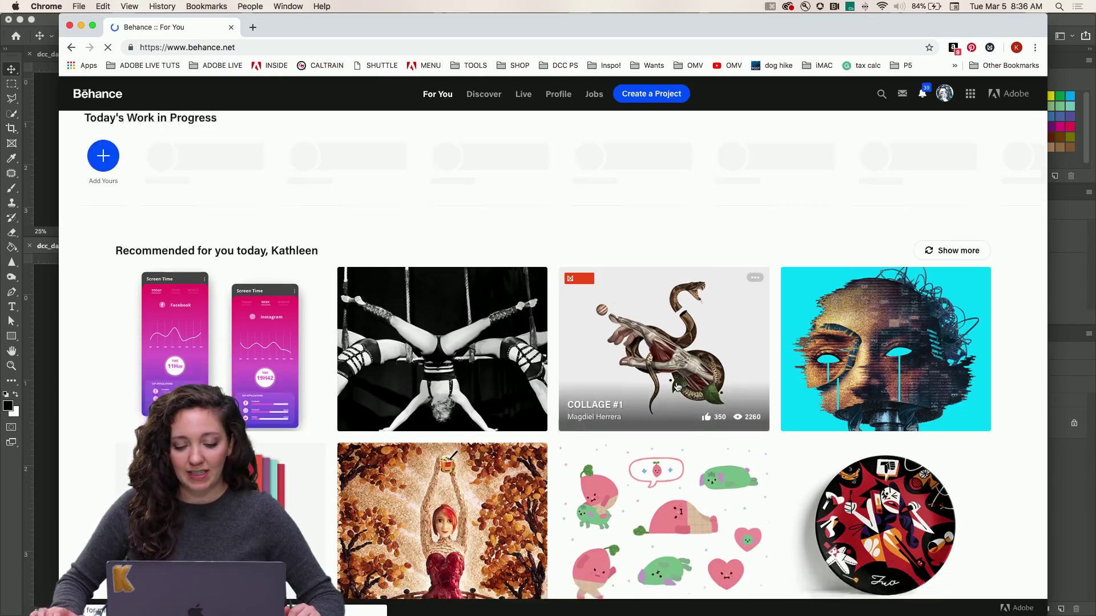
{"action": "scroll", "coordinate": [678, 387], "scroll_direction": "down", "scroll_amount": 5}
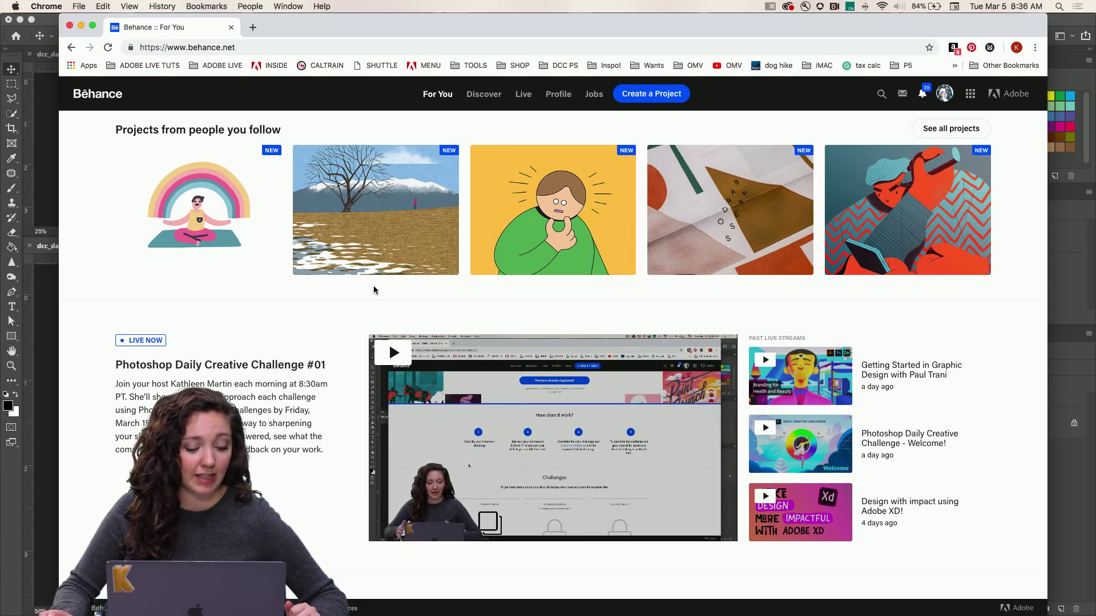
Step: Return to the Daily Creative Challenge page and view the Layers challenge for Tuesday, March 5
{"action": "left_click", "coordinate": [71, 48]}
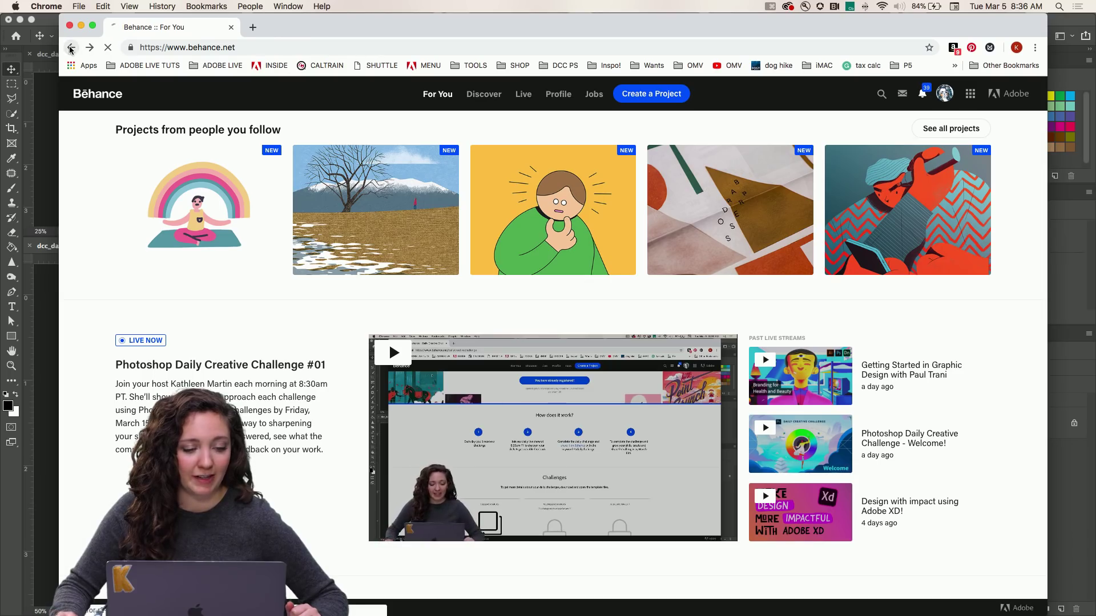
{"action": "scroll", "coordinate": [313, 323], "scroll_direction": "down", "scroll_amount": 2}
{"action": "scroll", "coordinate": [314, 324], "scroll_direction": "up", "scroll_amount": 1}
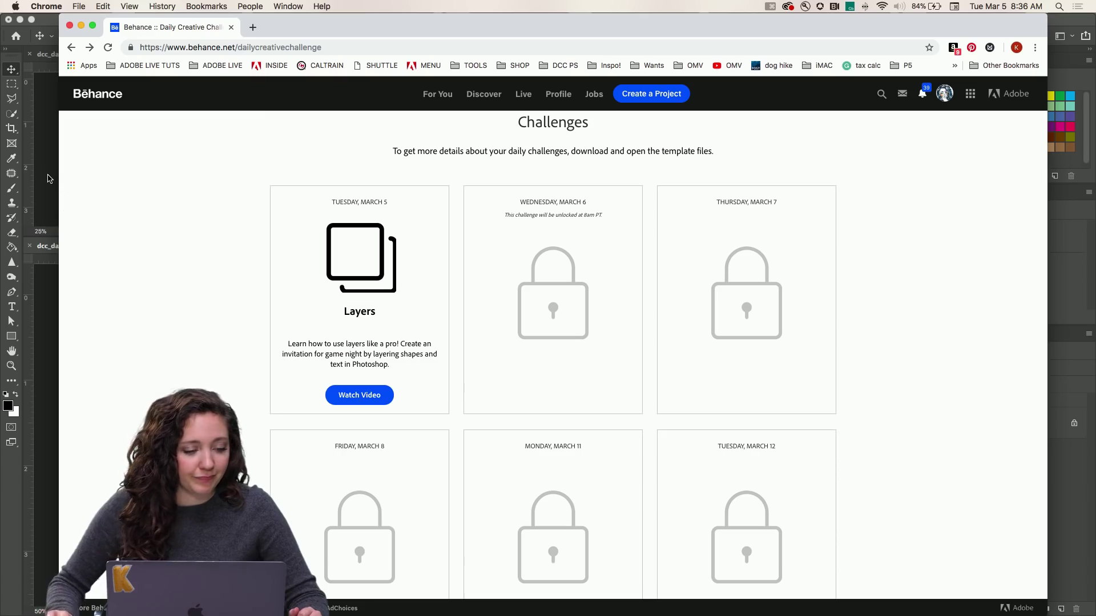
Step: Switch to Photoshop, enlarge the dcc_day1_simple.psd document area, and magnify the finished invitation to 66.7% for review
{"action": "mouse_move", "coordinate": [400, 615]}
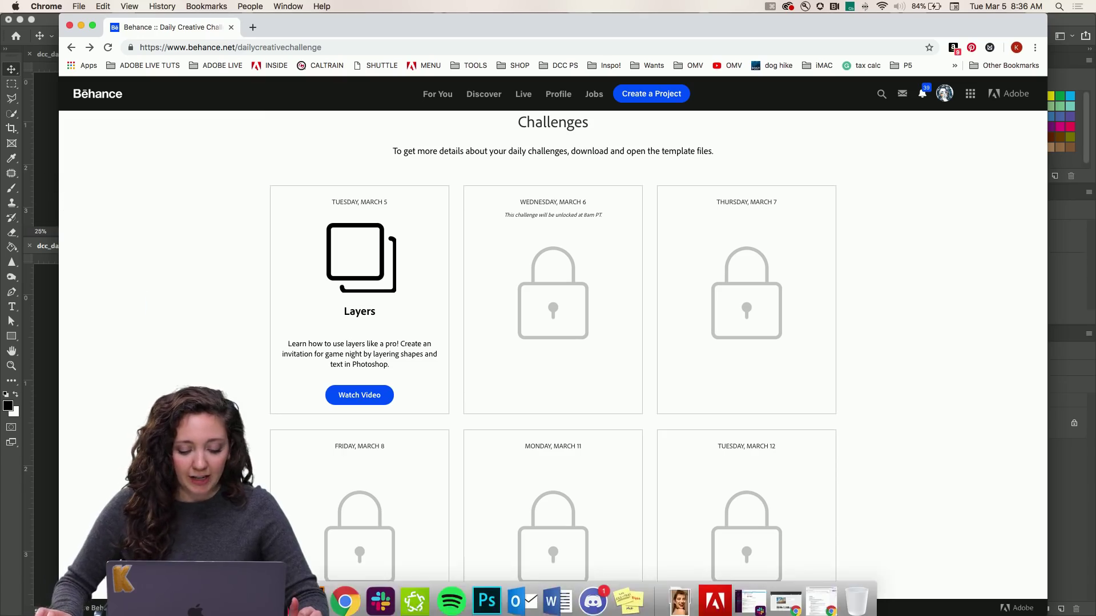
{"action": "left_click", "coordinate": [497, 603]}
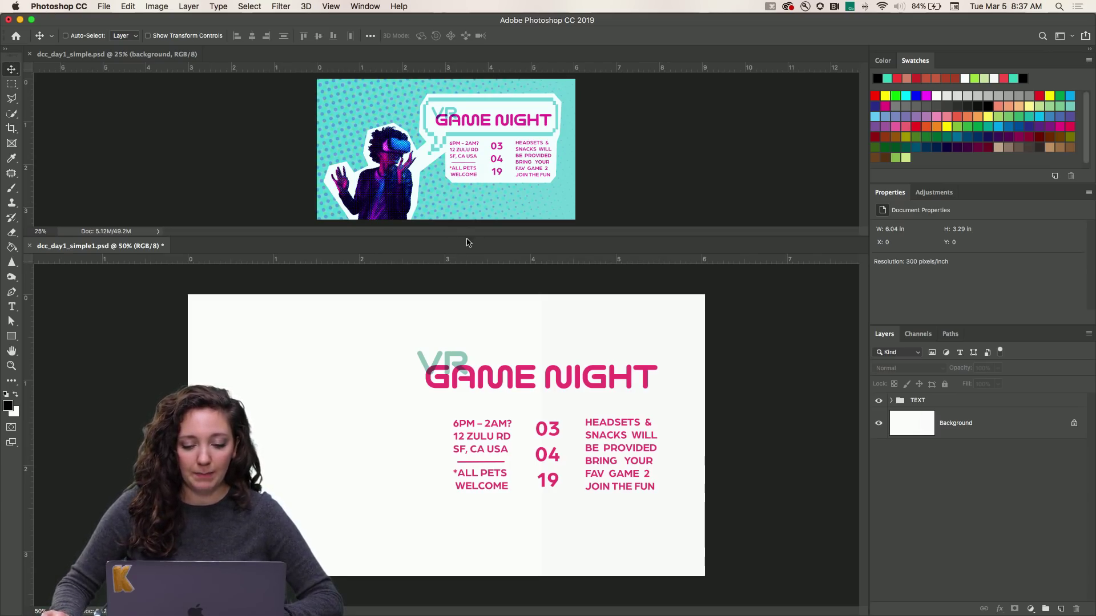
{"action": "left_click_drag", "start_coordinate": [468, 236], "coordinate": [420, 539]}
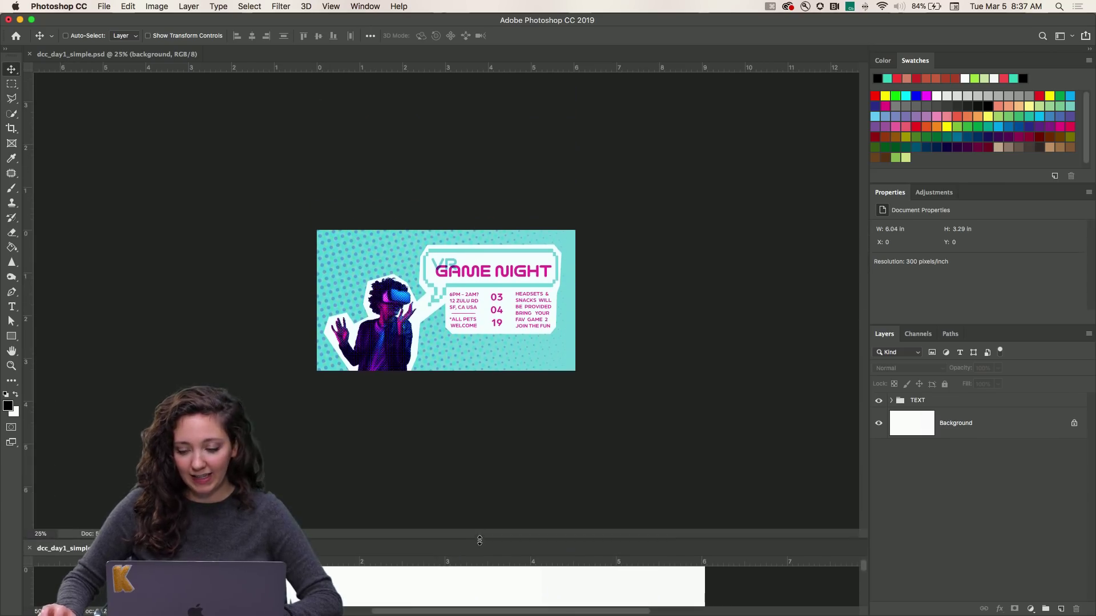
{"action": "left_click", "coordinate": [408, 443]}
{"action": "key", "text": "super+equal"}
{"action": "key", "text": "super+equal"}
{"action": "key", "text": "super+equal"}
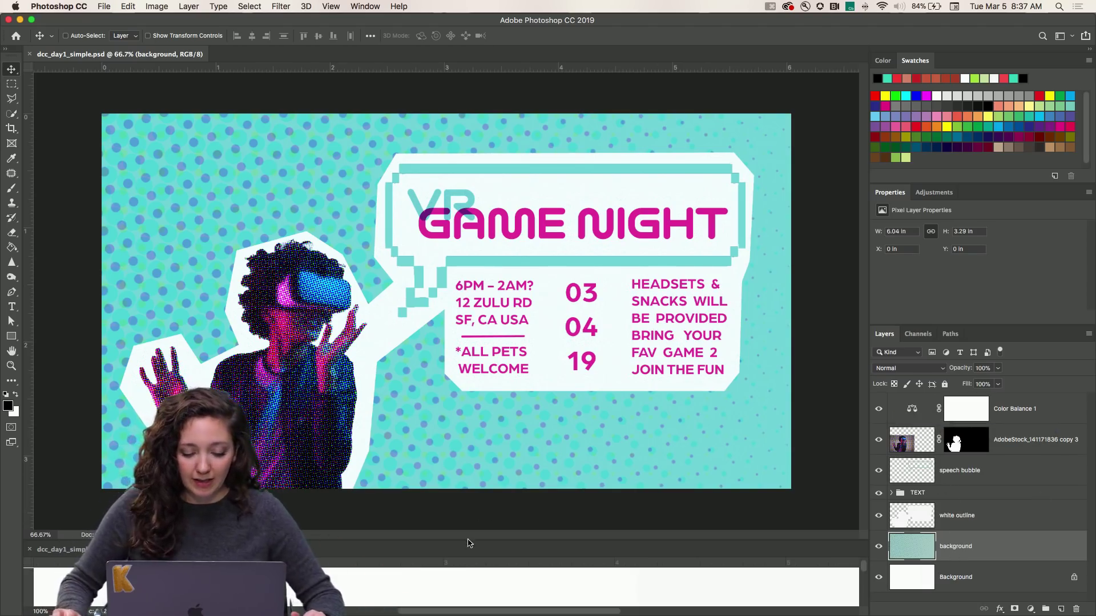
Step: Close dcc_day1_simple.psd and fit the whole dcc_day1_simple1.psd canvas in view
{"action": "left_click", "coordinate": [29, 54]}
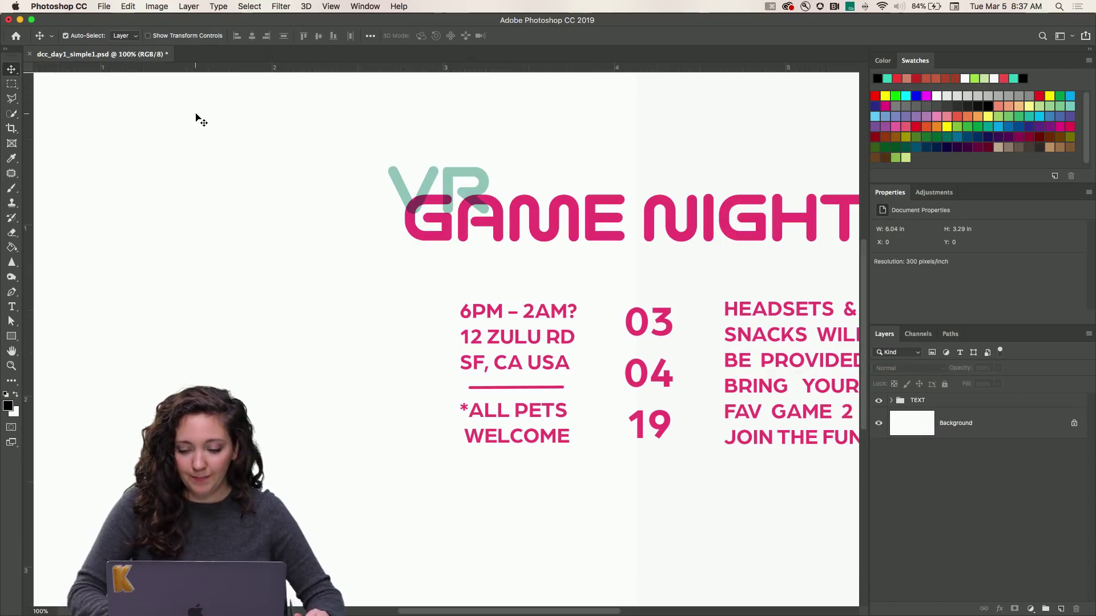
{"action": "key", "text": "super+0"}
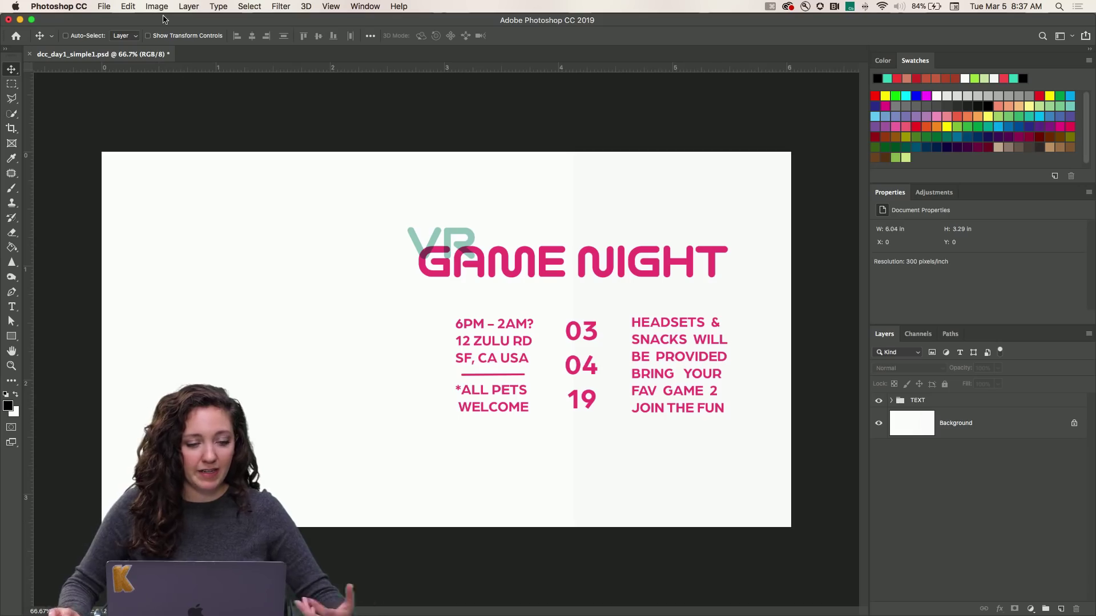
Step: Start a new document and display all blank document presets in the Print category
{"action": "left_click", "coordinate": [101, 6]}
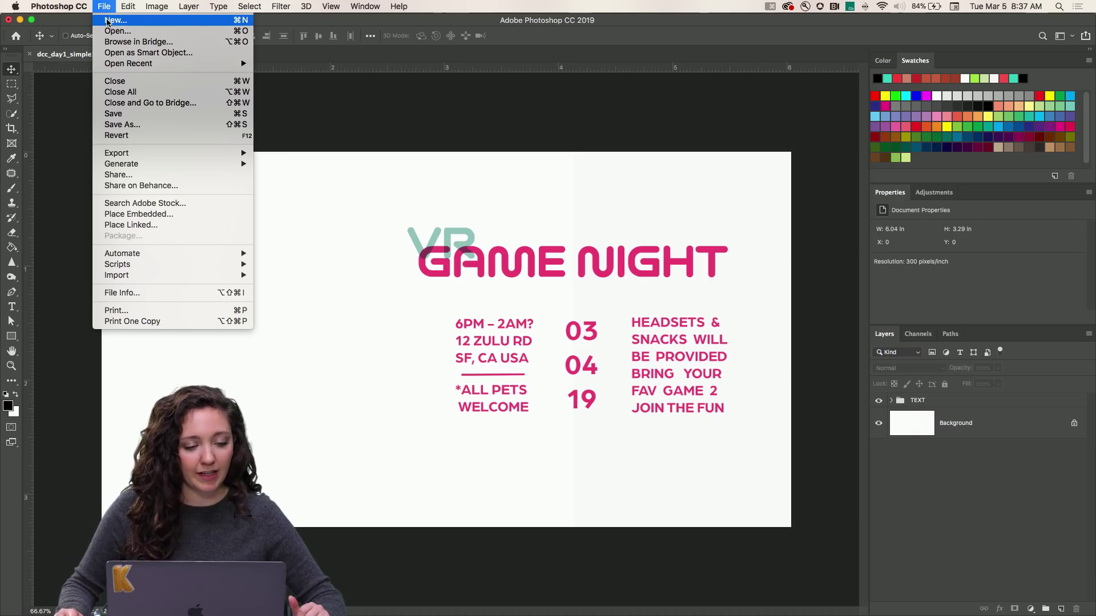
{"action": "left_click", "coordinate": [109, 21]}
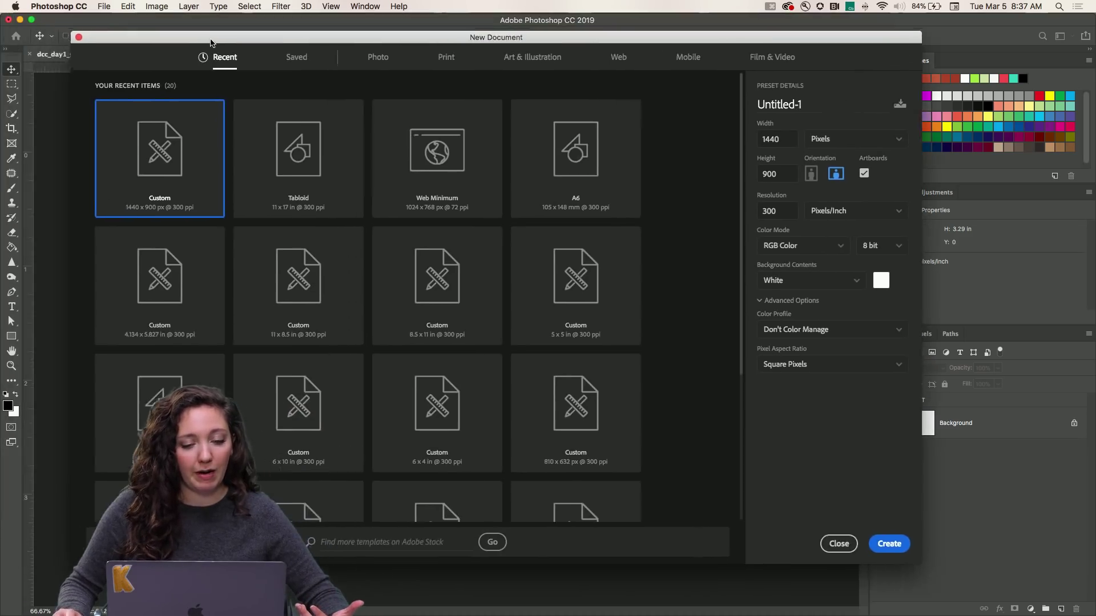
{"action": "left_click_drag", "start_coordinate": [210, 43], "coordinate": [187, 59]}
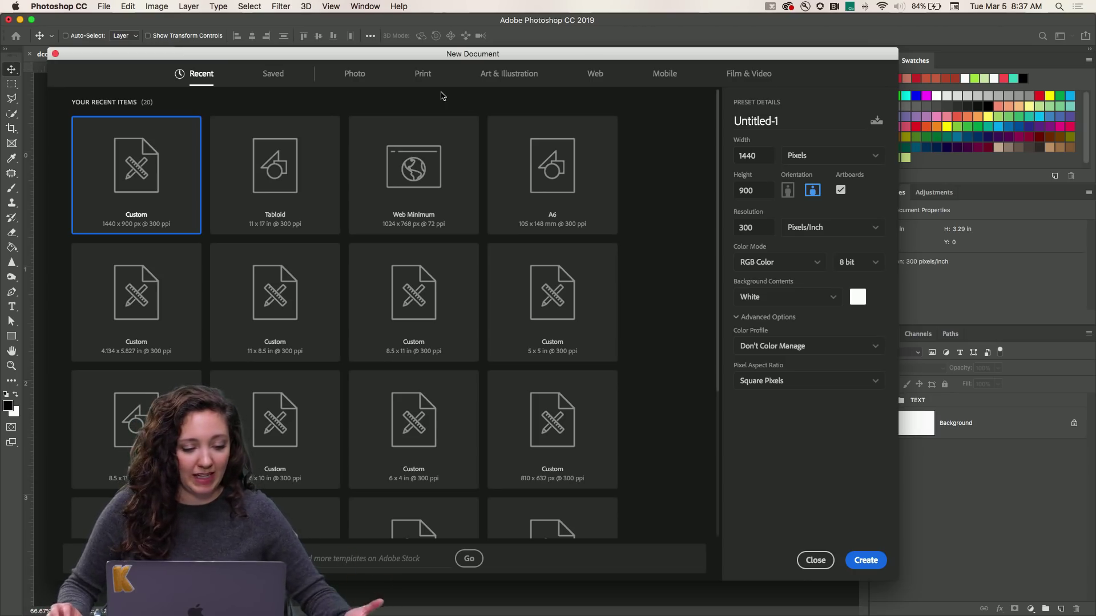
{"action": "left_click", "coordinate": [360, 60]}
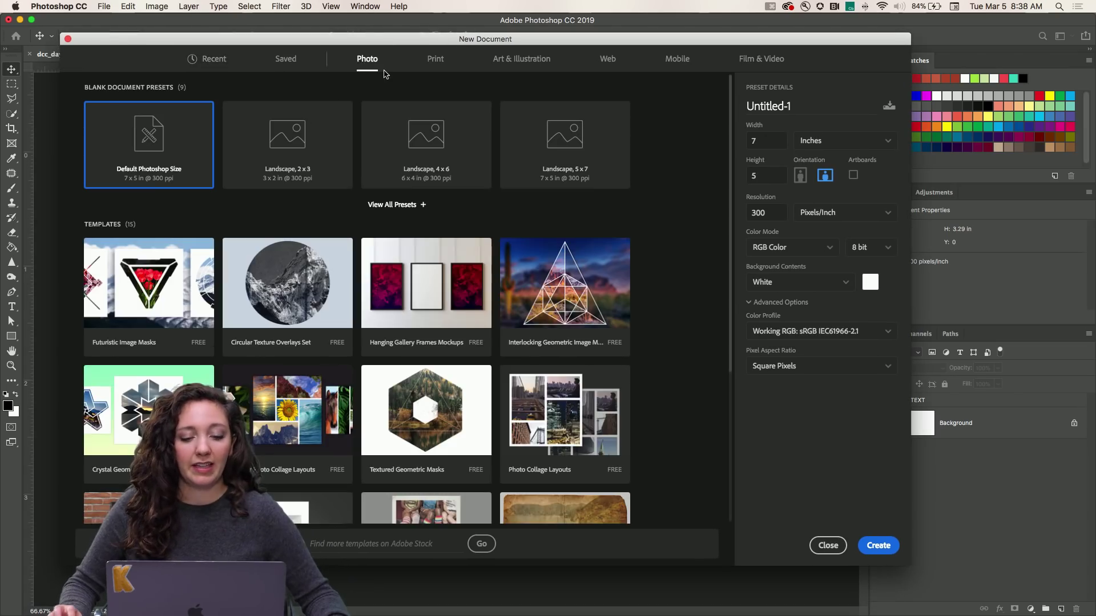
{"action": "left_click", "coordinate": [433, 61]}
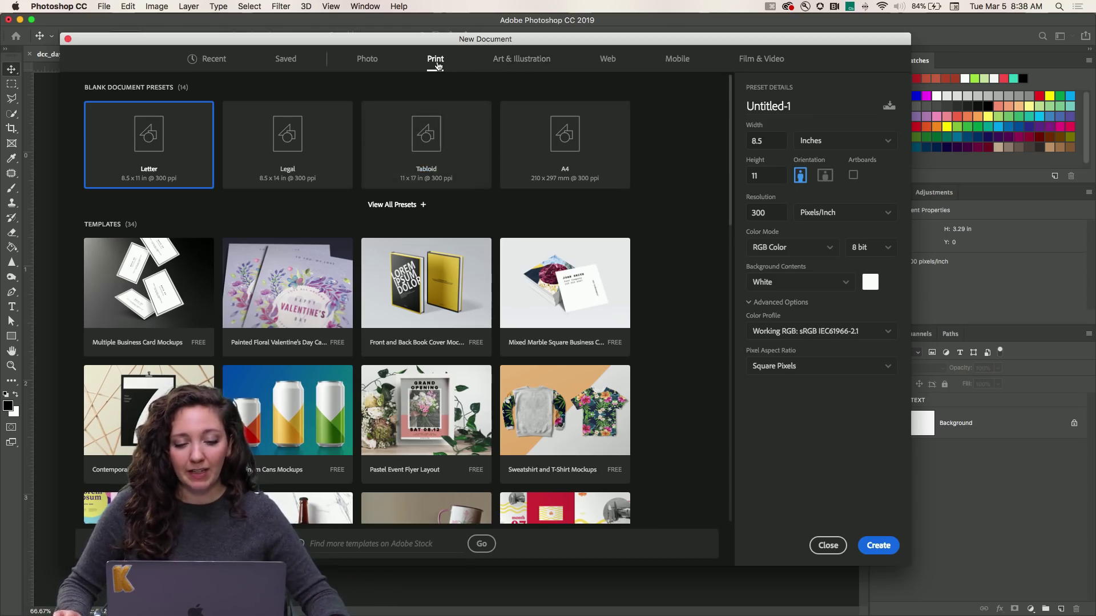
{"action": "left_click", "coordinate": [393, 204]}
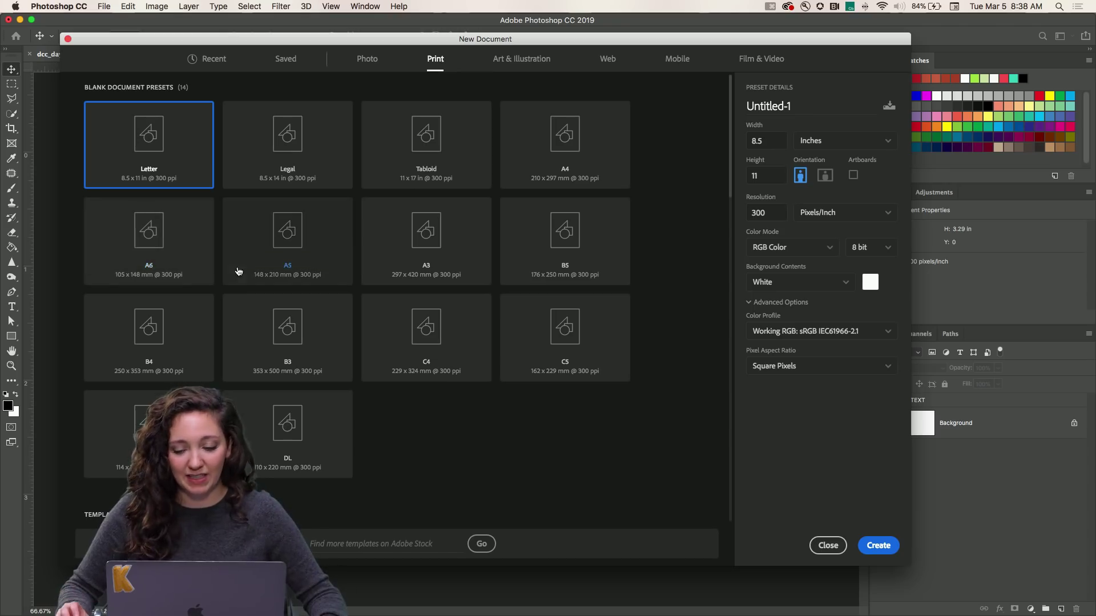
Step: Try the A6 preset in inches, create a blank 11 x 17 inch Tabloid document at 300 pixels/inch instead, and close it
{"action": "left_click", "coordinate": [145, 244]}
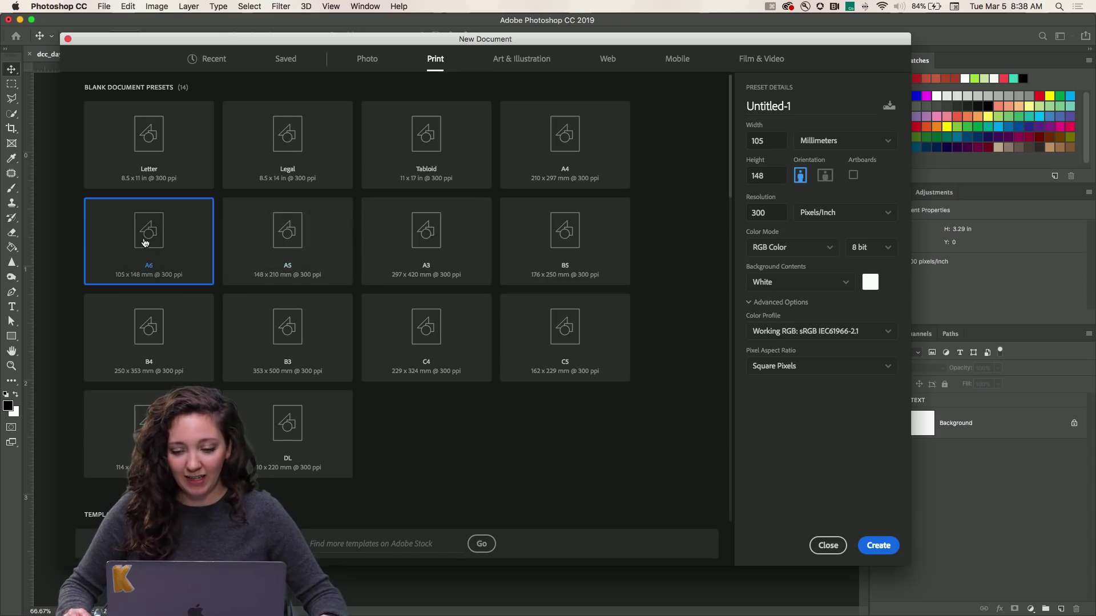
{"action": "left_click", "coordinate": [831, 143]}
{"action": "left_click", "coordinate": [828, 180]}
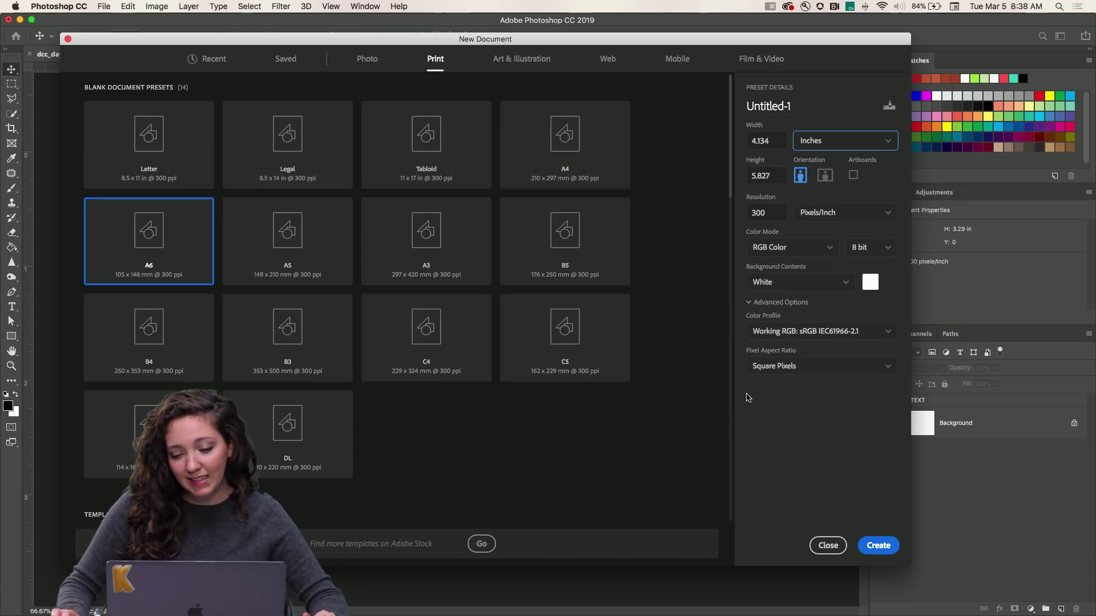
{"action": "left_click", "coordinate": [482, 168]}
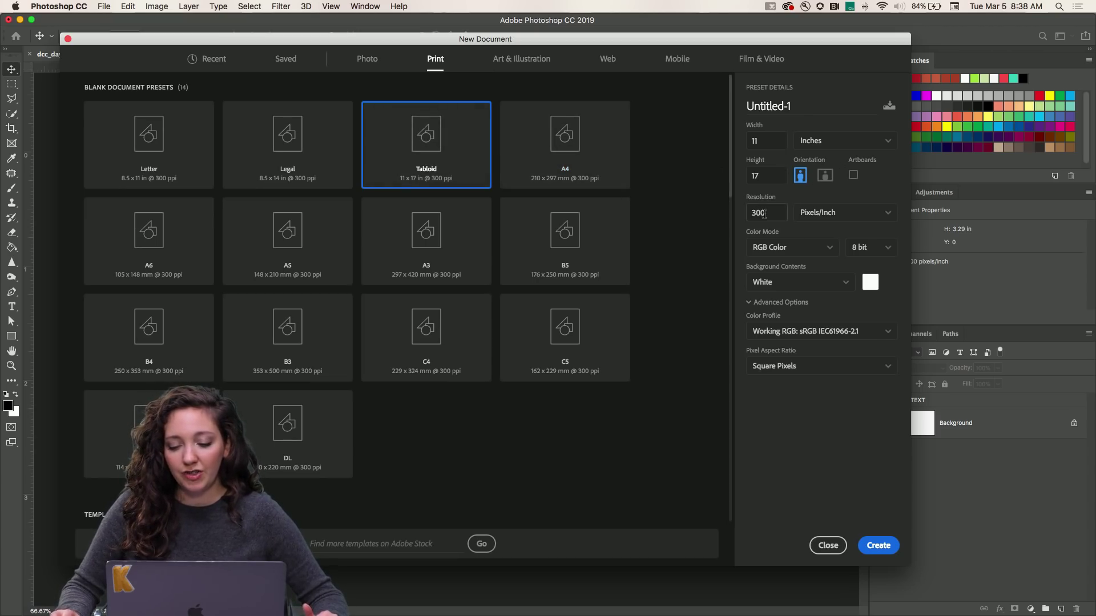
{"action": "left_click", "coordinate": [879, 546]}
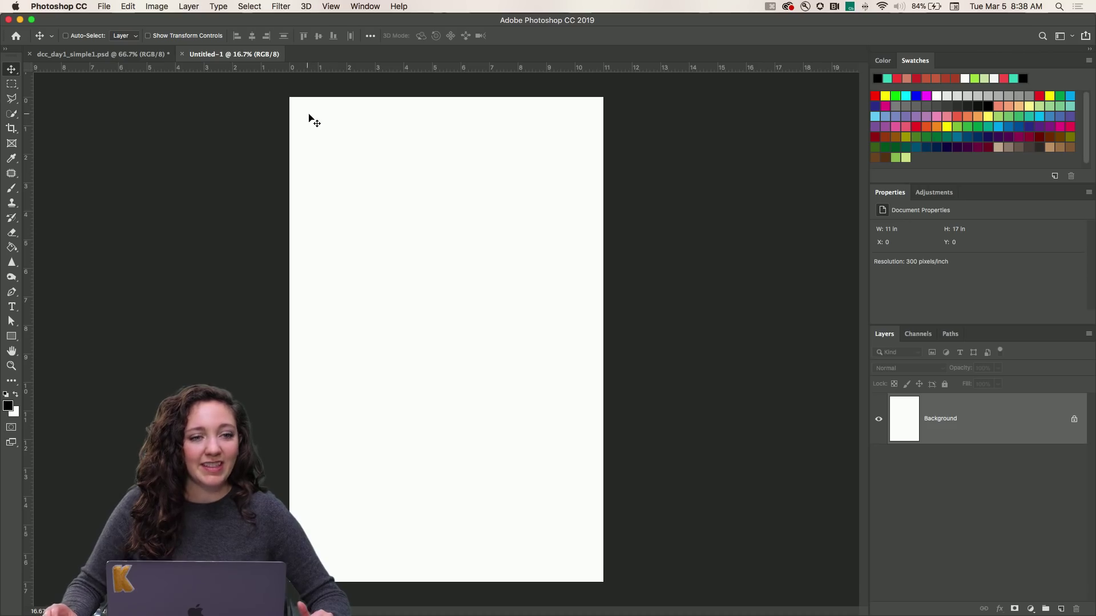
{"action": "left_click", "coordinate": [182, 54]}
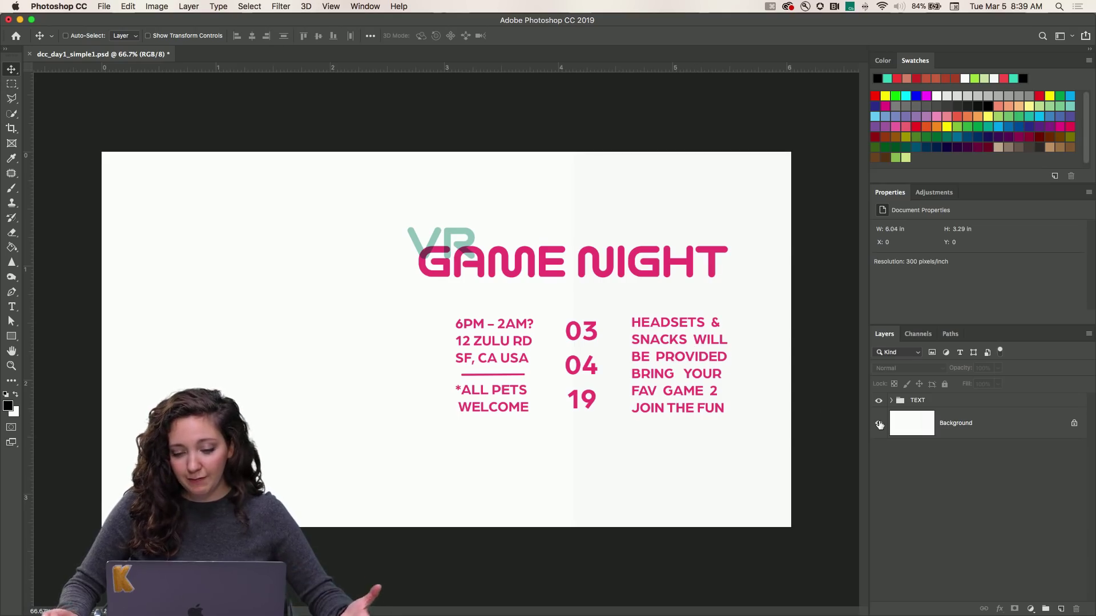
Step: Hide and reshow the TEXT group in dcc_day1_simple1.psd to check which content it holds
{"action": "left_click", "coordinate": [879, 402]}
{"action": "left_click", "coordinate": [879, 402]}
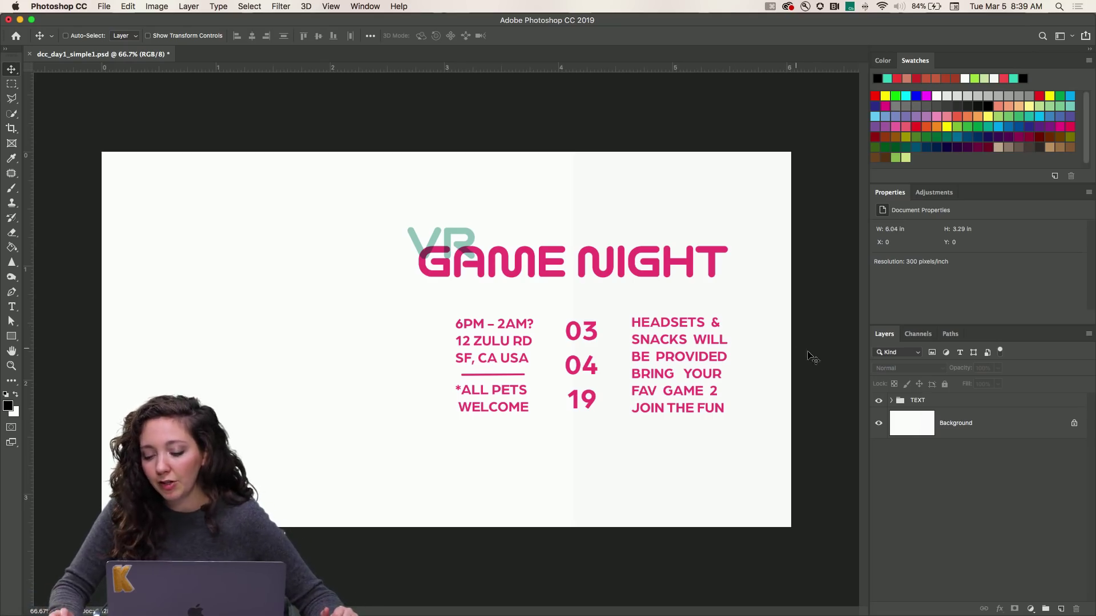
Step: Place background.png from the DAY1 folder in Finder into dcc_day1_simple1.psd, filling the whole canvas
{"action": "mouse_move", "coordinate": [628, 614]}
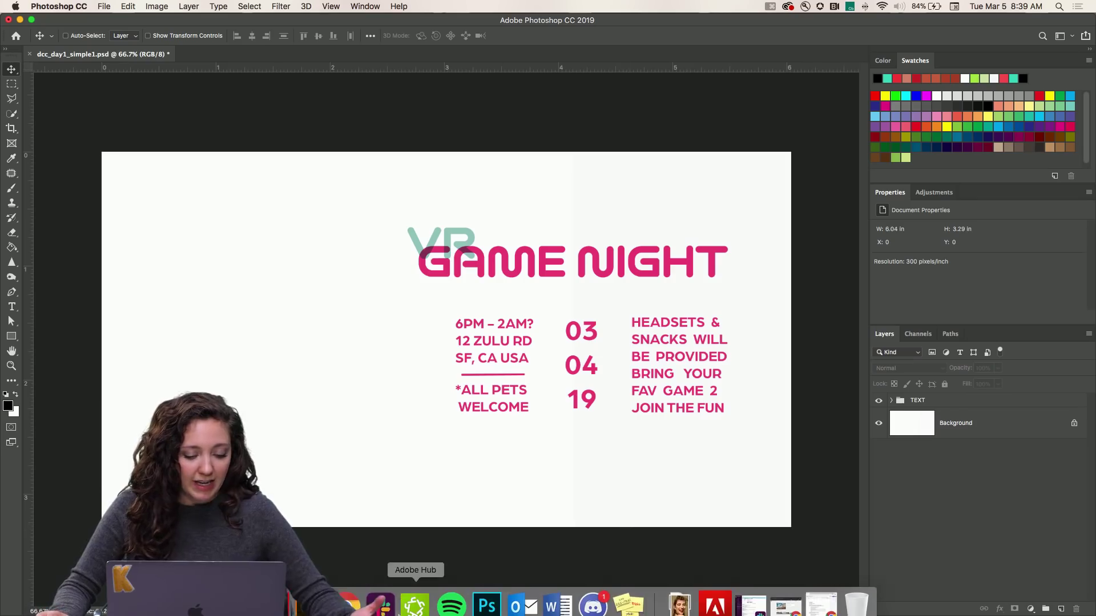
{"action": "left_click", "coordinate": [239, 594]}
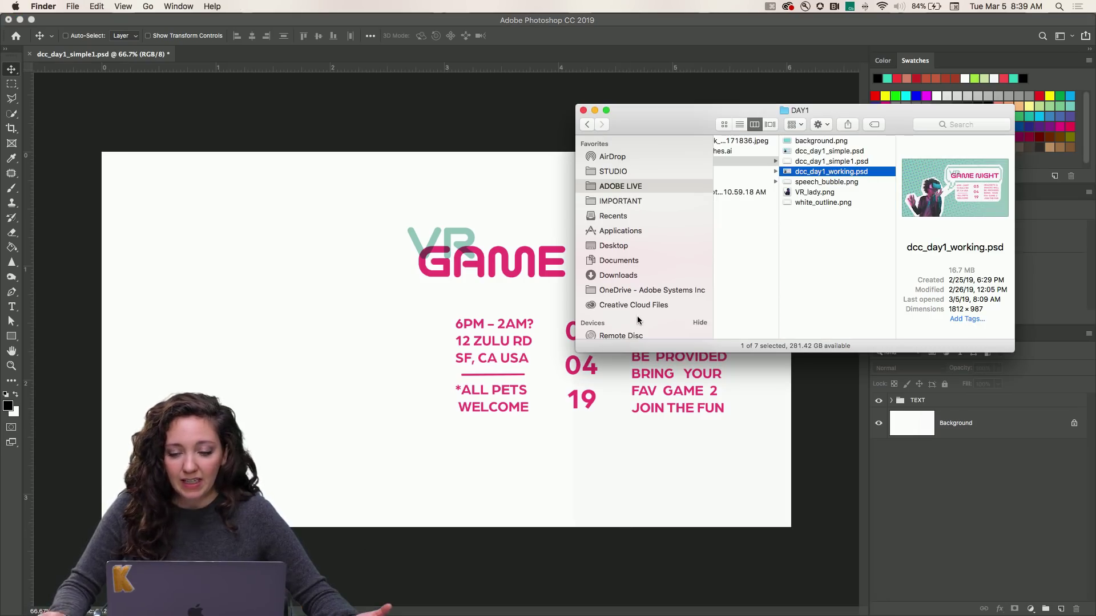
{"action": "left_click_drag", "start_coordinate": [682, 121], "coordinate": [134, 18]}
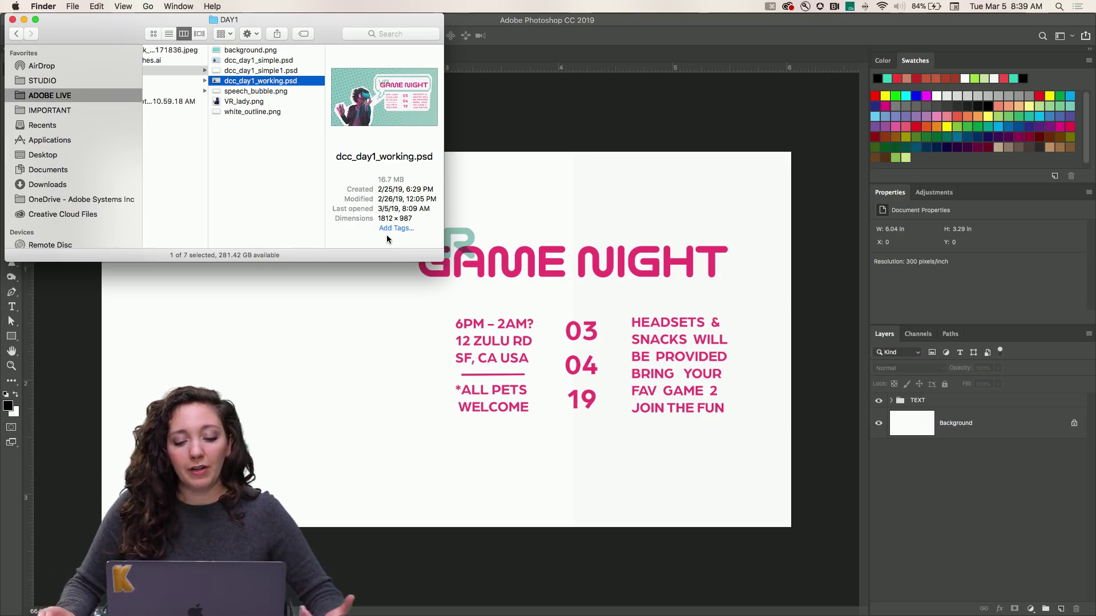
{"action": "mouse_move", "coordinate": [181, 22]}
{"action": "left_mouse_down"}
{"action": "mouse_move", "coordinate": [197, 30]}
{"action": "mouse_move", "coordinate": [185, 36]}
{"action": "left_mouse_up"}
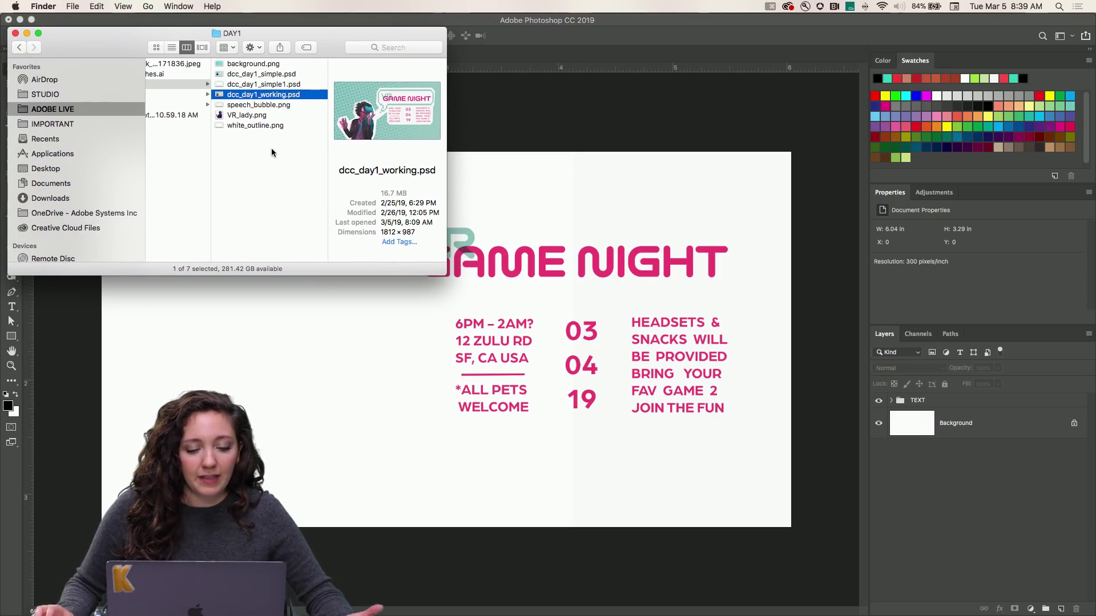
{"action": "left_click", "coordinate": [243, 67]}
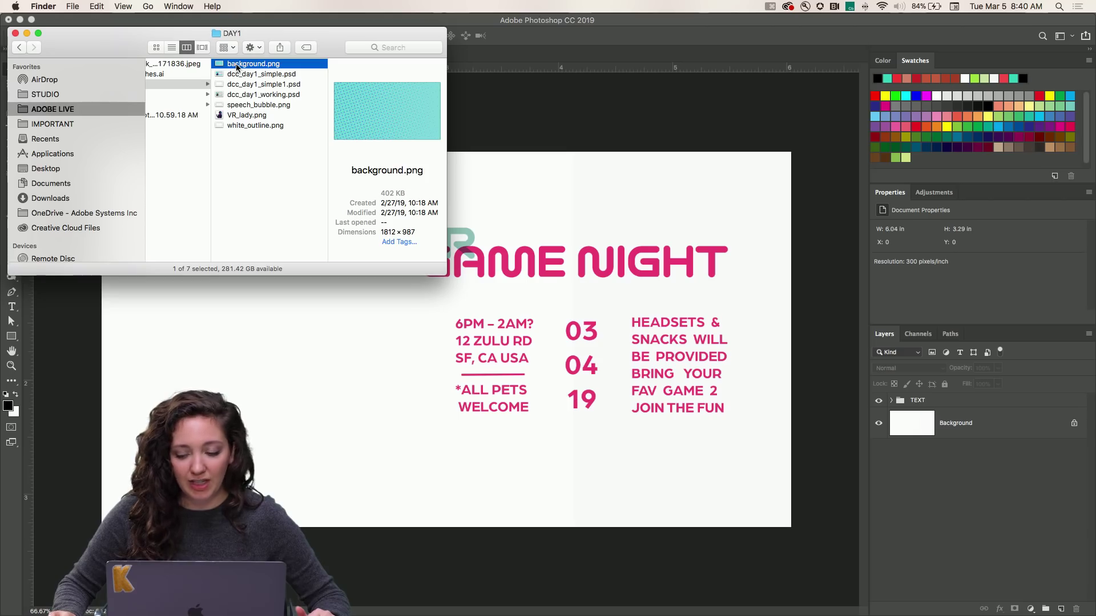
{"action": "left_click_drag", "start_coordinate": [239, 67], "coordinate": [316, 377]}
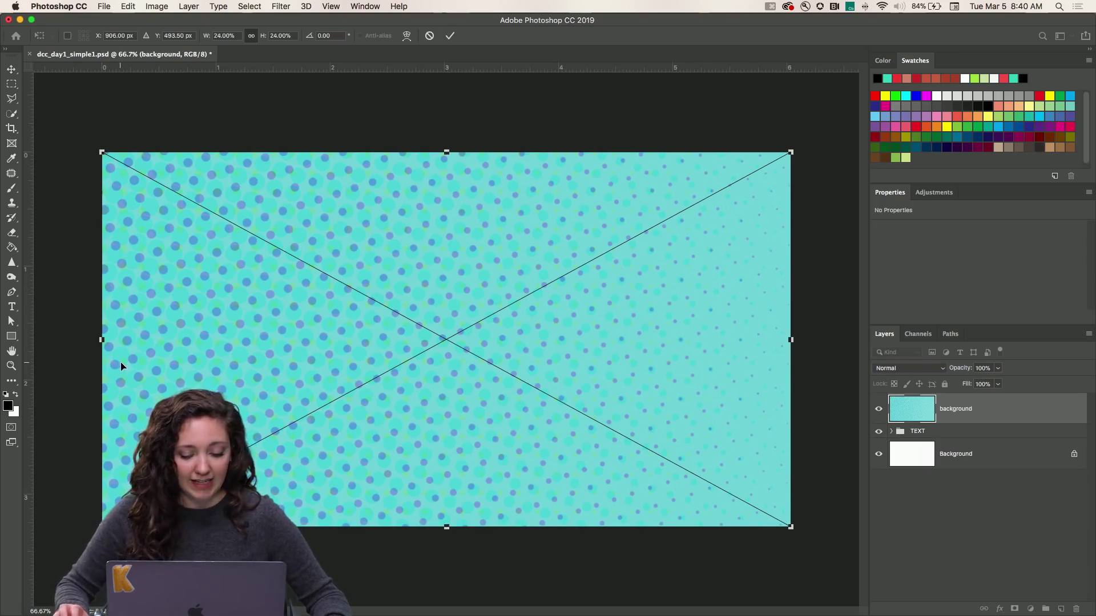
{"action": "key", "text": "Return"}
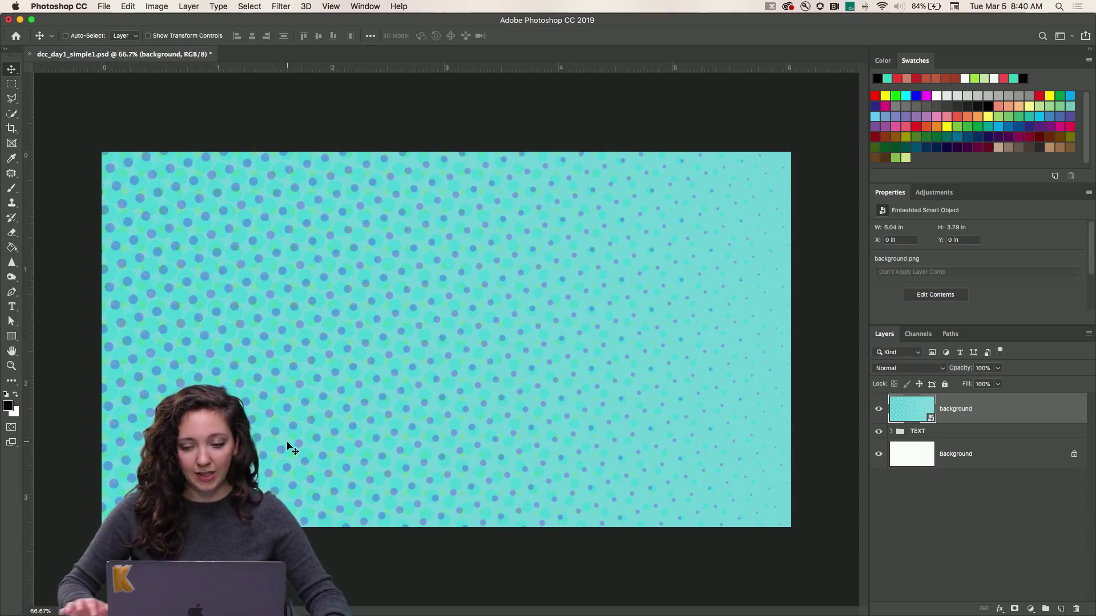
{"action": "left_click", "coordinate": [769, 7]}
{"action": "left_click", "coordinate": [797, 41]}
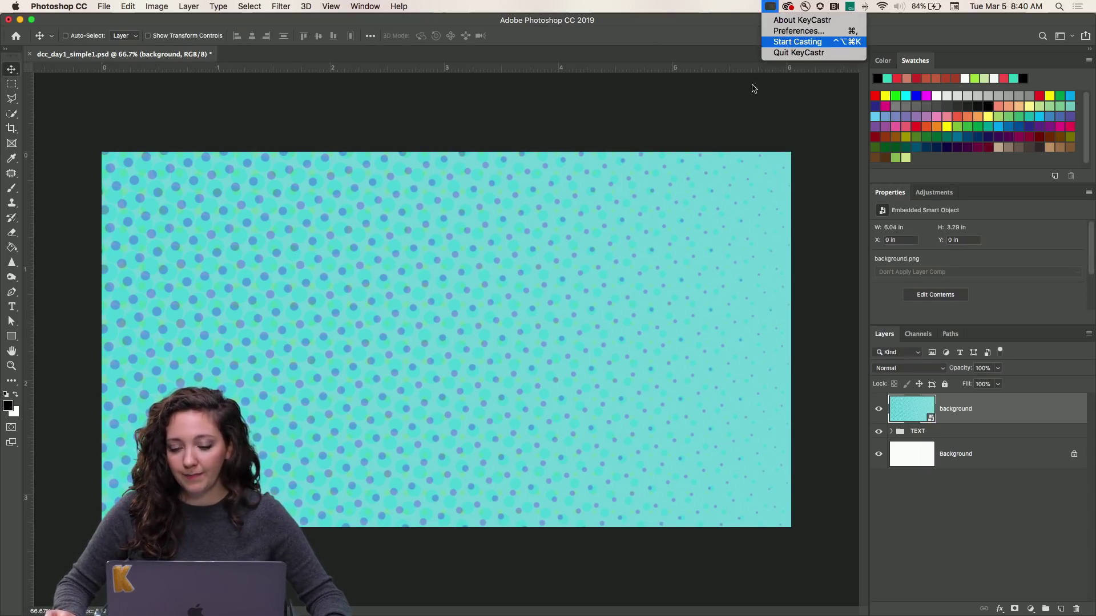
Step: Check the background layer by toggling its visibility and move it below the TEXT group in the layer stack
{"action": "left_click", "coordinate": [878, 411]}
{"action": "left_click", "coordinate": [879, 411]}
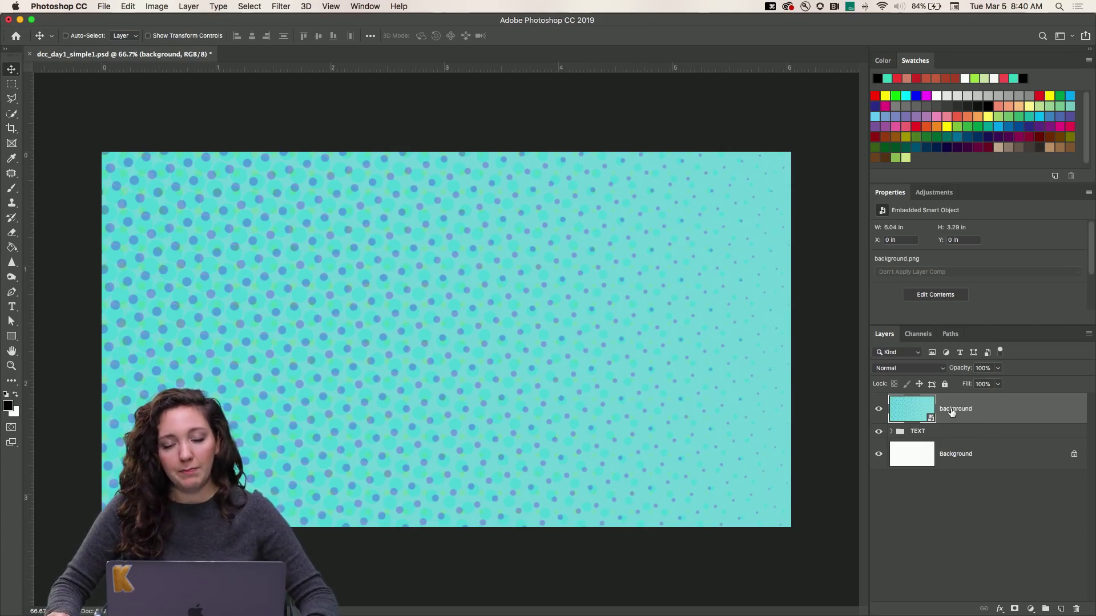
{"action": "left_click_drag", "start_coordinate": [950, 411], "coordinate": [953, 437]}
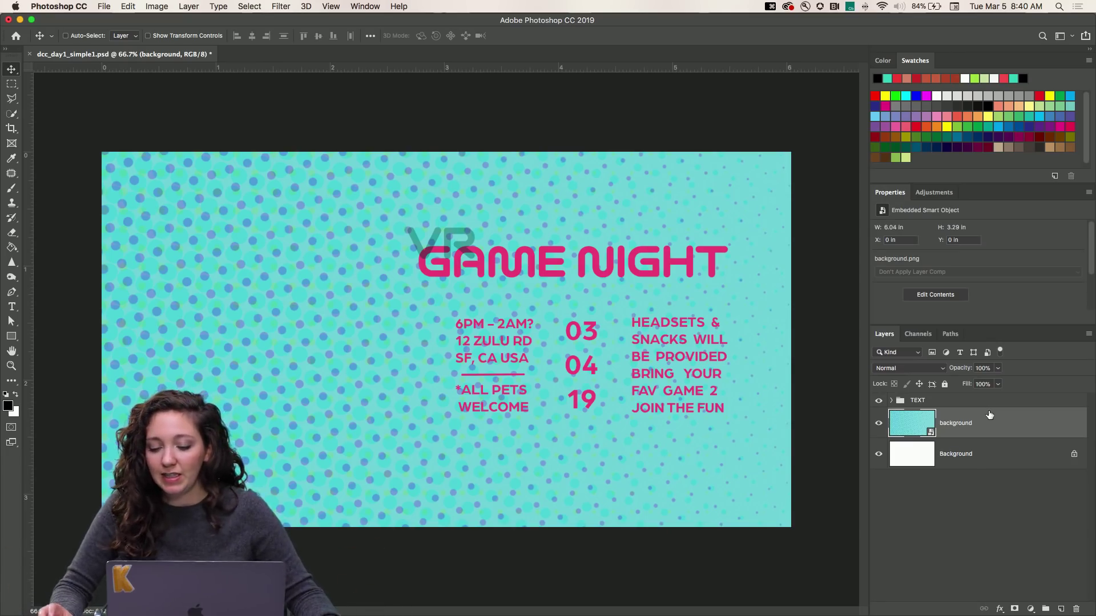
Step: Toggle the TEXT group's visibility several times to compare the invitation with and without its text
{"action": "left_click", "coordinate": [879, 401]}
{"action": "left_click", "coordinate": [879, 401]}
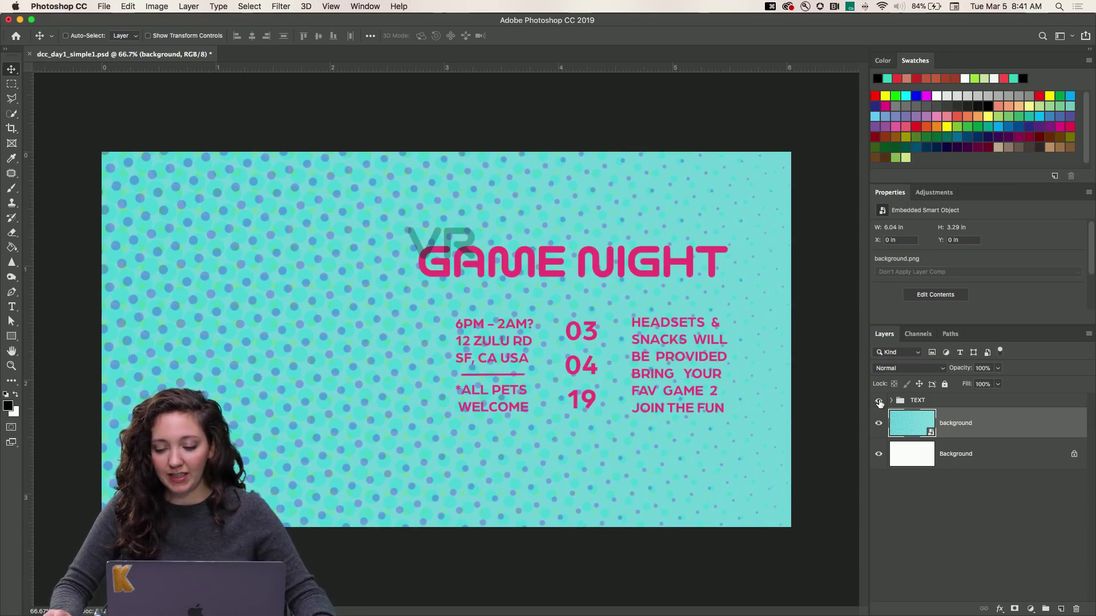
{"action": "left_click", "coordinate": [879, 401]}
{"action": "left_click", "coordinate": [879, 401]}
{"action": "left_click", "coordinate": [879, 402]}
{"action": "left_click", "coordinate": [879, 401]}
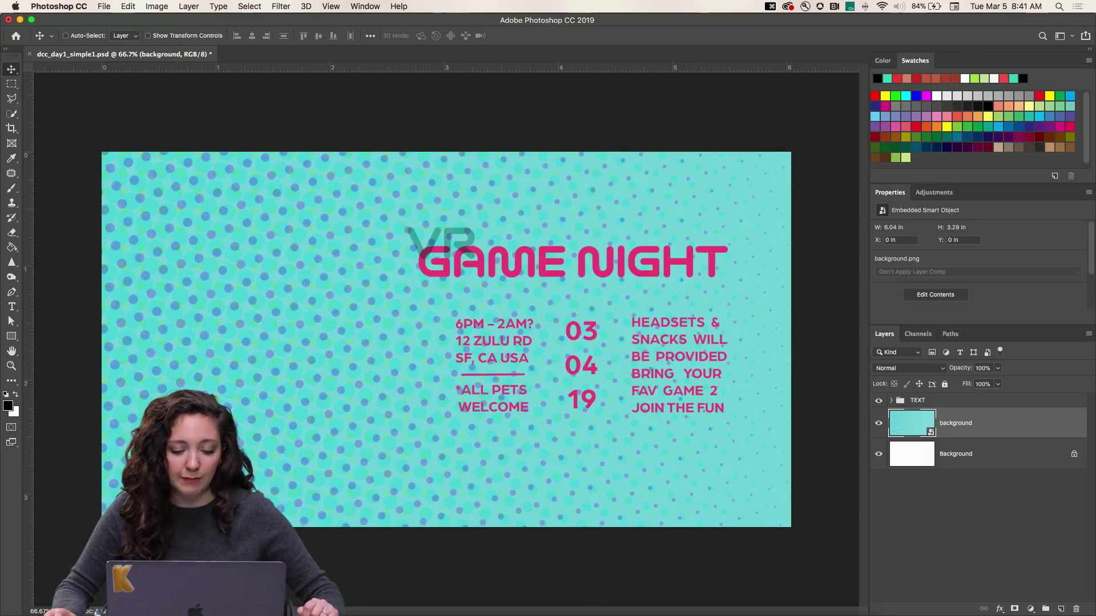
{"action": "mouse_move", "coordinate": [346, 614]}
{"action": "left_click", "coordinate": [236, 599]}
{"action": "left_click", "coordinate": [142, 541]}
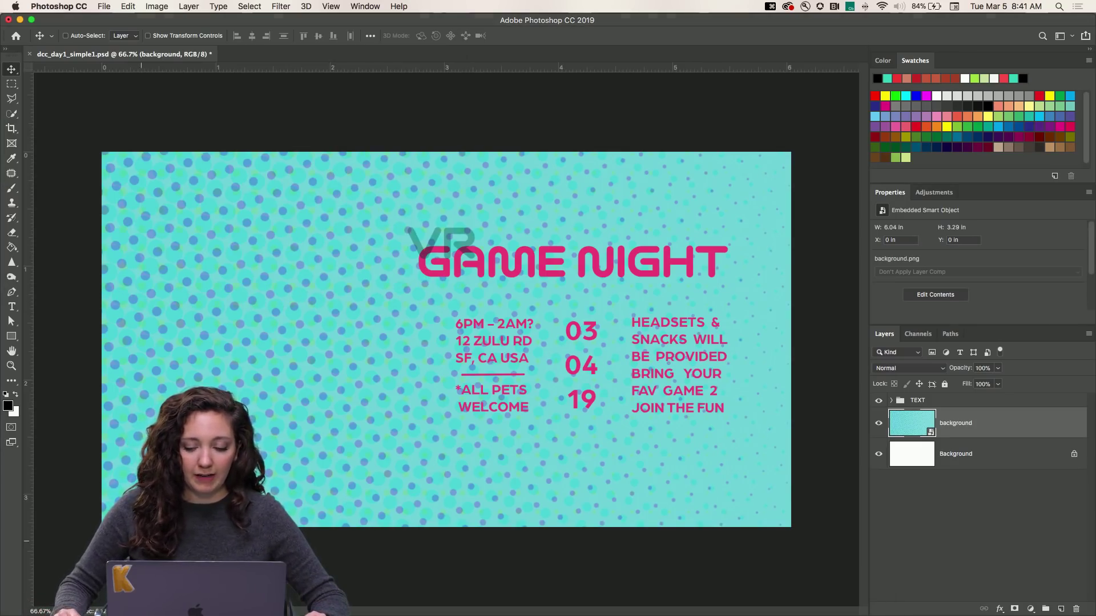
Step: Place white_outline.png from the DAY1 folder as an embedded object above the background layer
{"action": "left_click", "coordinate": [104, 7]}
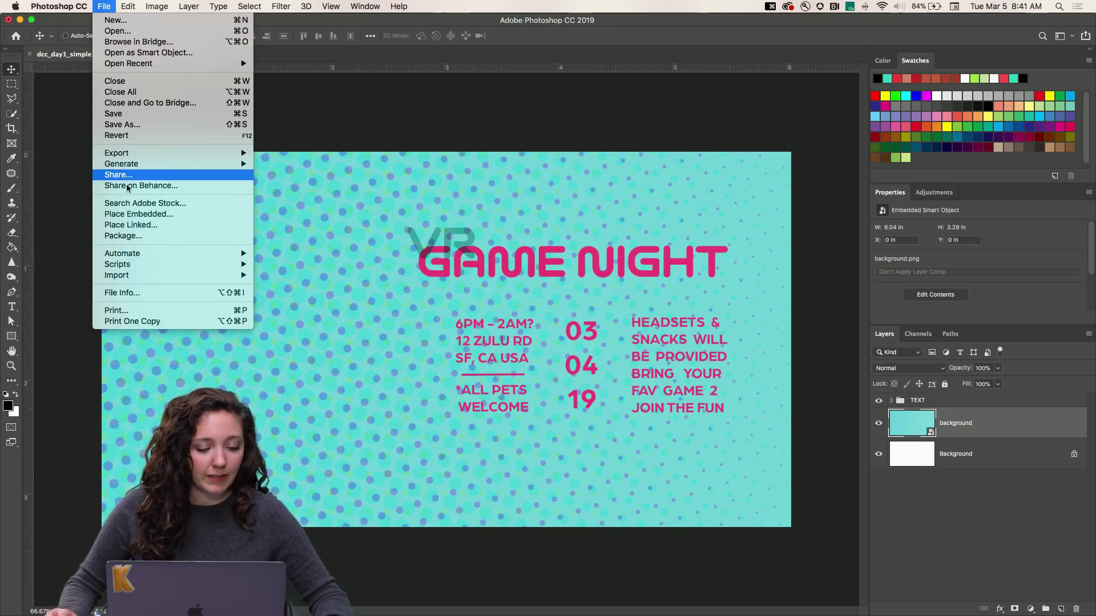
{"action": "left_click", "coordinate": [132, 215]}
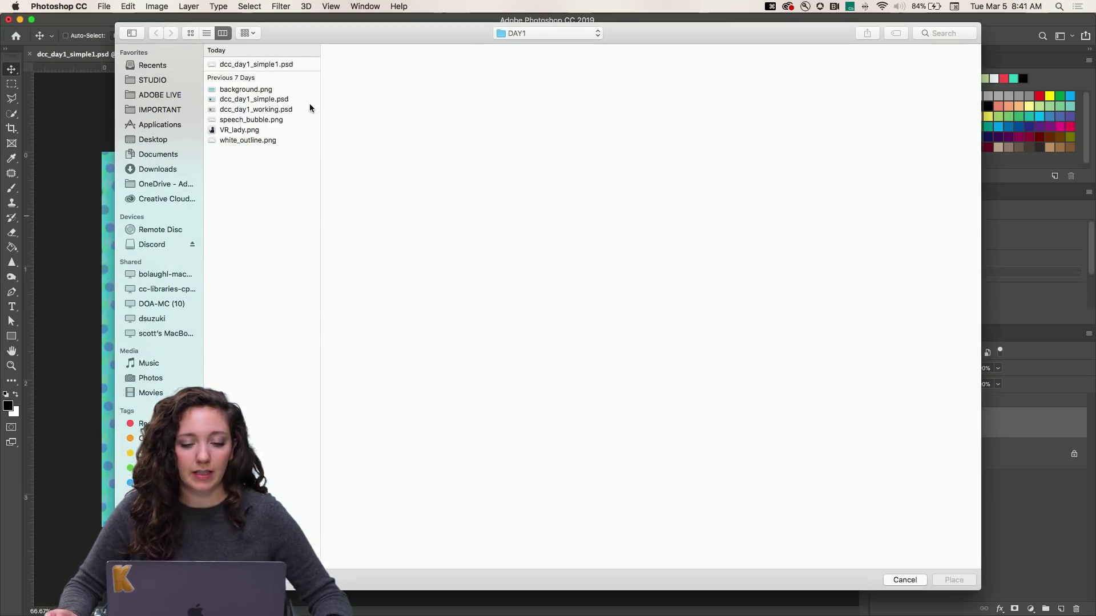
{"action": "left_click_drag", "start_coordinate": [293, 38], "coordinate": [222, 30]}
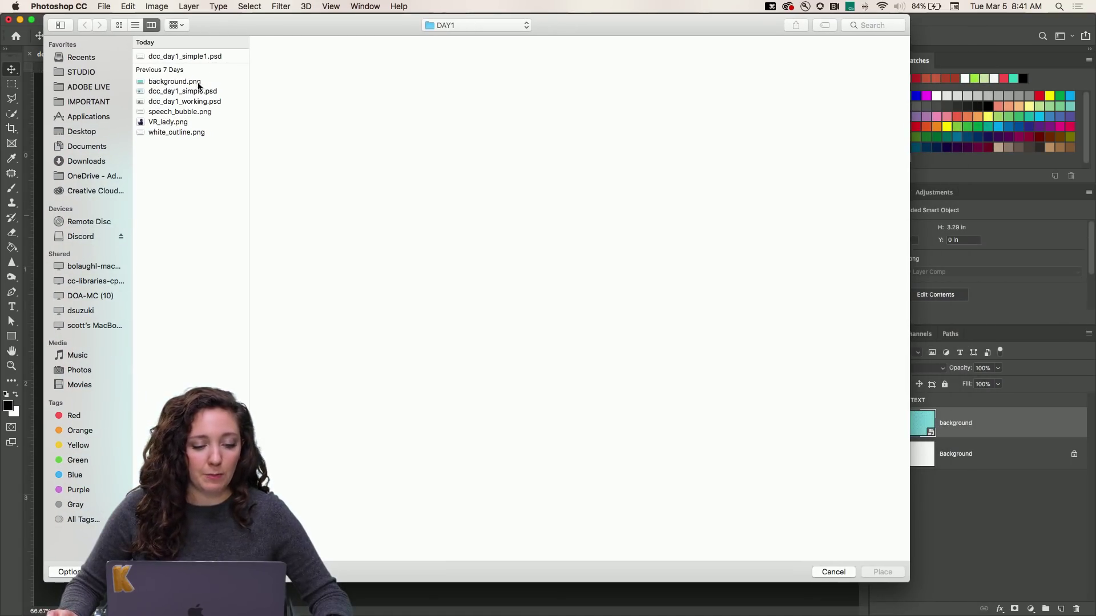
{"action": "left_click", "coordinate": [175, 133]}
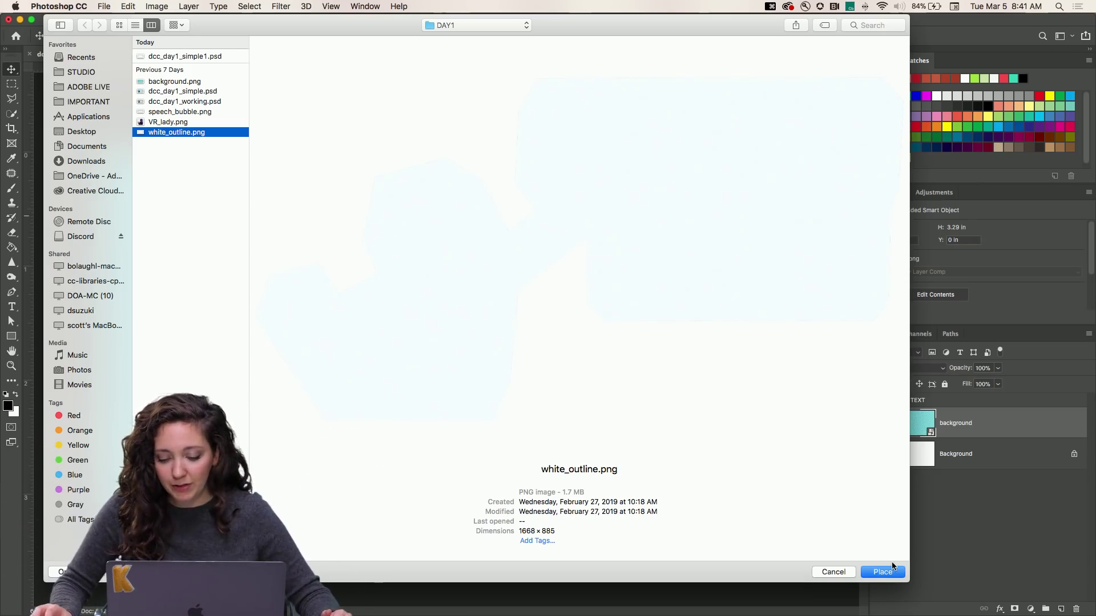
{"action": "left_click", "coordinate": [879, 573]}
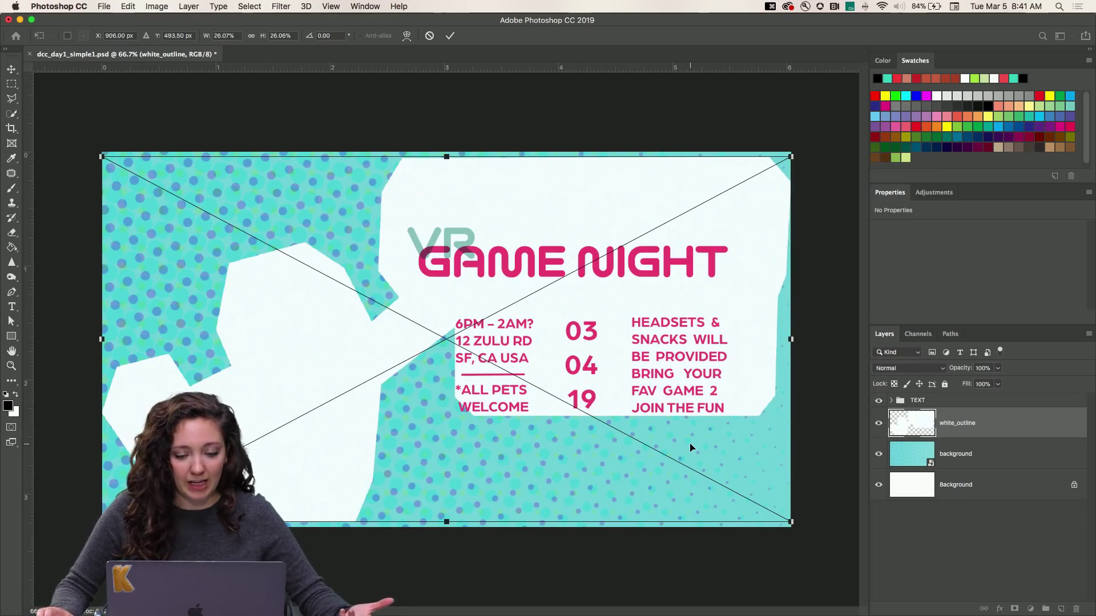
Step: Scale the white outline to about 23% and position it behind the game night text, centred at about X 893 px, Y 561.5 px
{"action": "left_click_drag", "start_coordinate": [649, 325], "coordinate": [652, 321]}
{"action": "left_click_drag", "start_coordinate": [651, 322], "coordinate": [651, 322]}
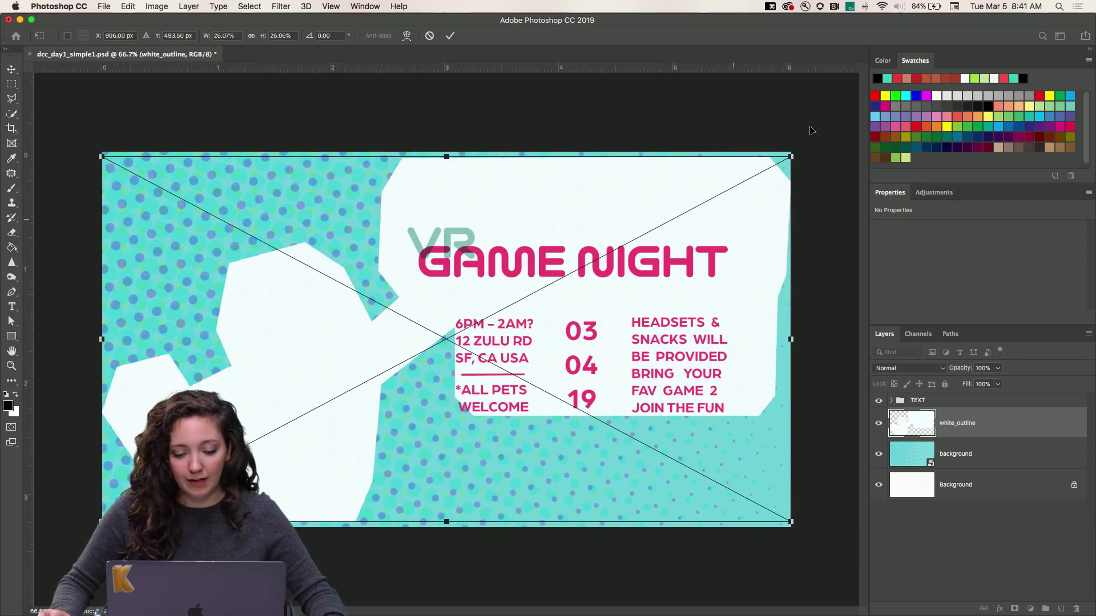
{"action": "left_click_drag", "start_coordinate": [792, 156], "coordinate": [760, 196]}
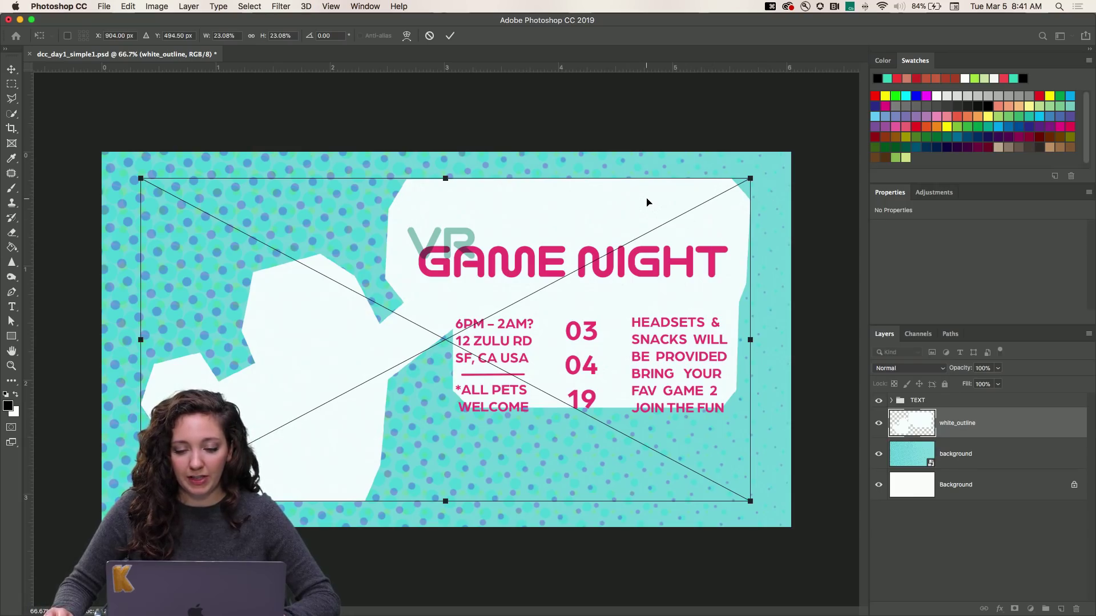
{"action": "left_click_drag", "start_coordinate": [649, 206], "coordinate": [609, 250]}
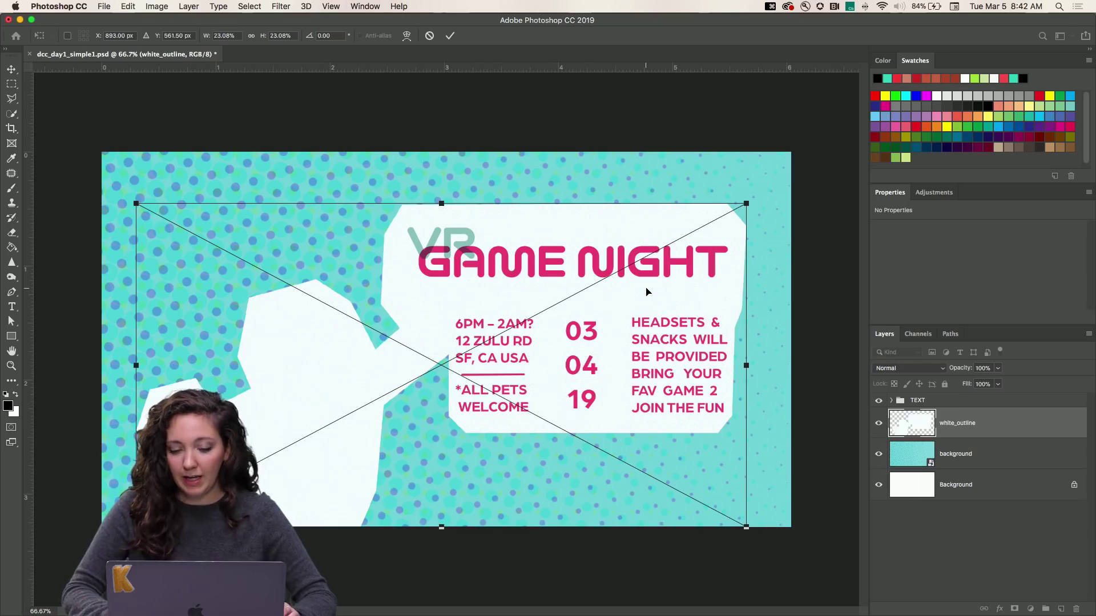
{"action": "key", "text": "Return"}
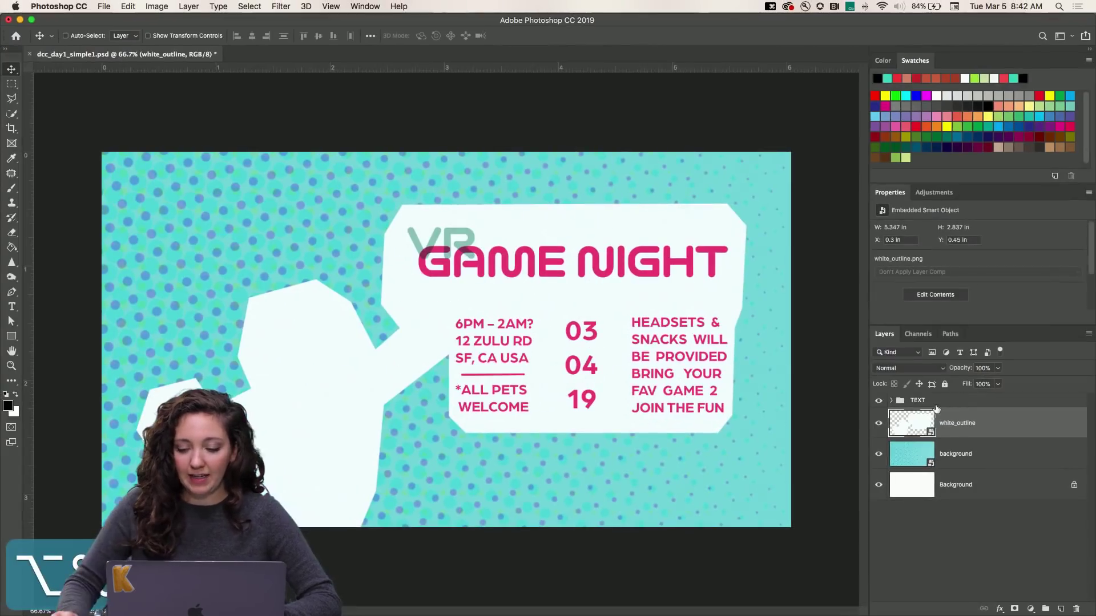
Step: Toggle the white_outline layer's visibility, try it above the TEXT group, and return it below the group
{"action": "left_click", "coordinate": [878, 423]}
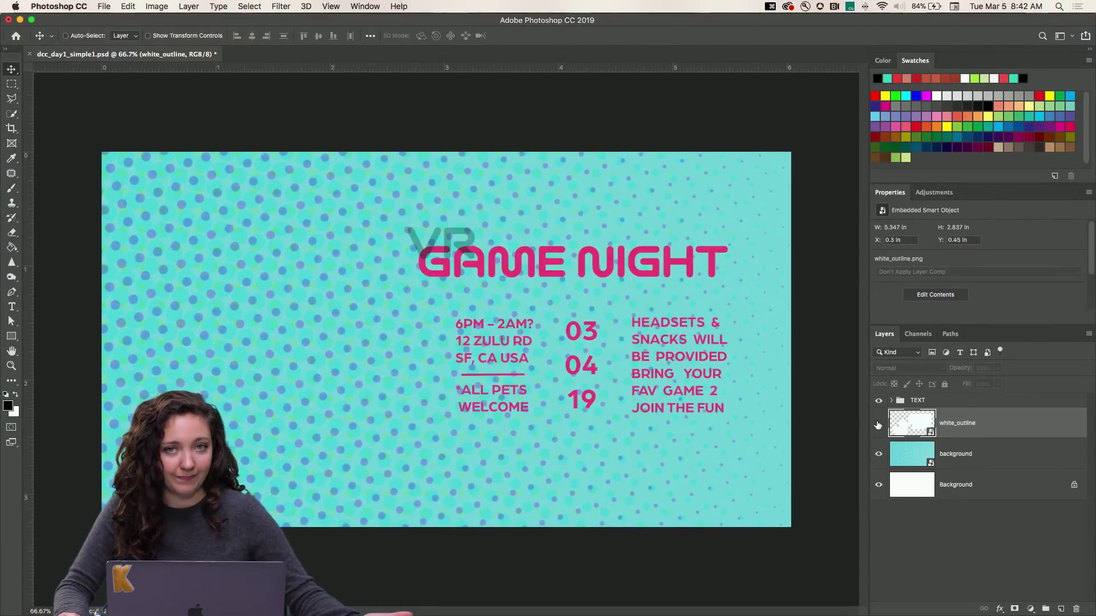
{"action": "left_click", "coordinate": [879, 424]}
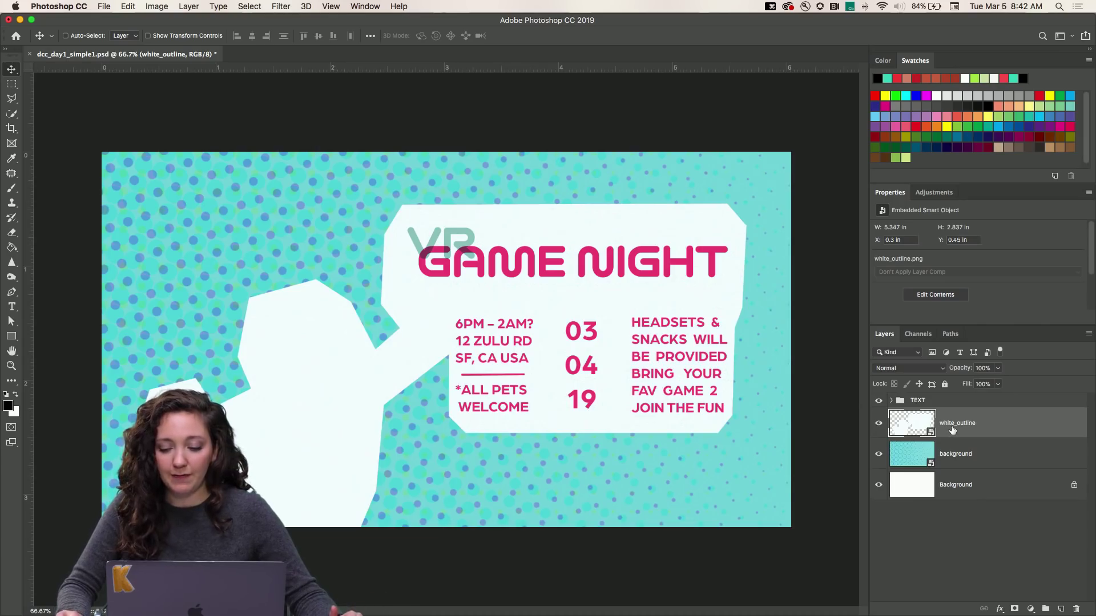
{"action": "left_click_drag", "start_coordinate": [953, 427], "coordinate": [946, 397]}
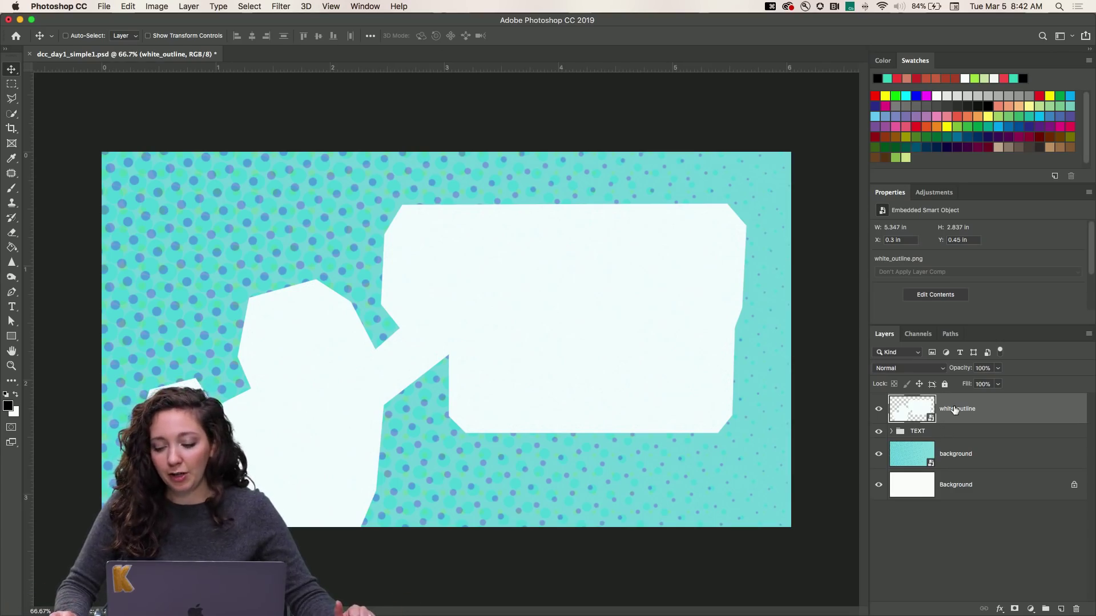
{"action": "left_click_drag", "start_coordinate": [955, 416], "coordinate": [951, 437]}
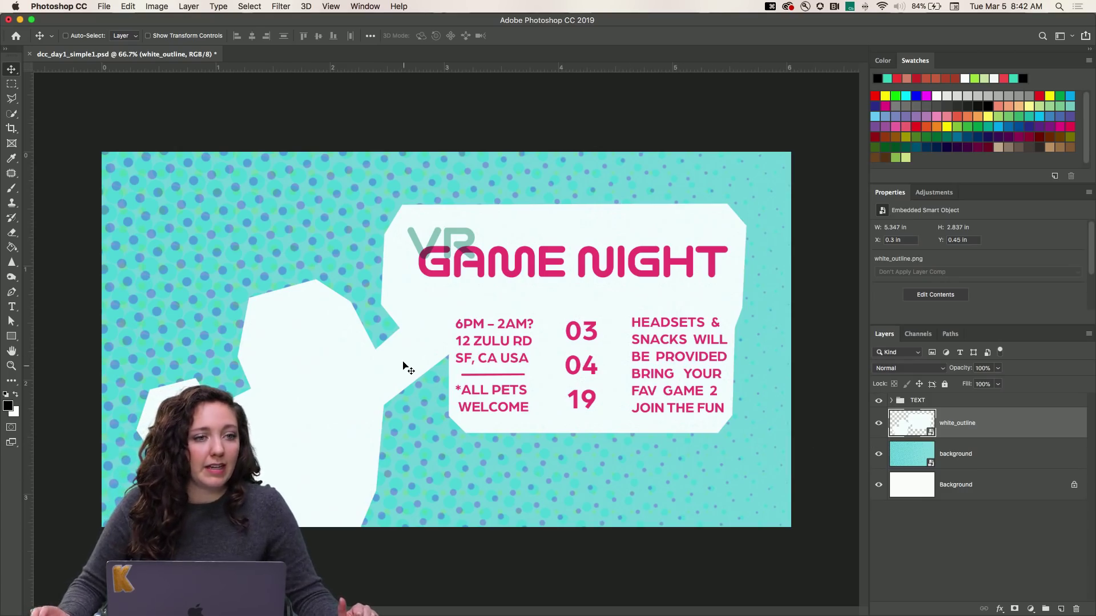
Step: Open the embedded smart object contents of the teal dotted background layer
{"action": "left_click", "coordinate": [955, 457]}
{"action": "right_click", "coordinate": [959, 457]}
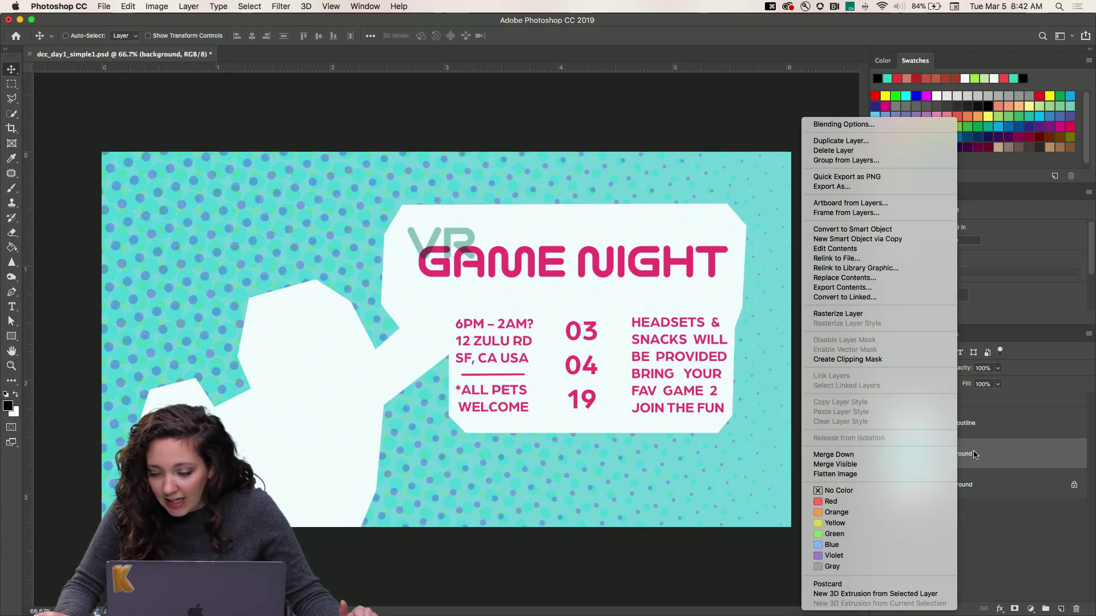
{"action": "left_click", "coordinate": [977, 456]}
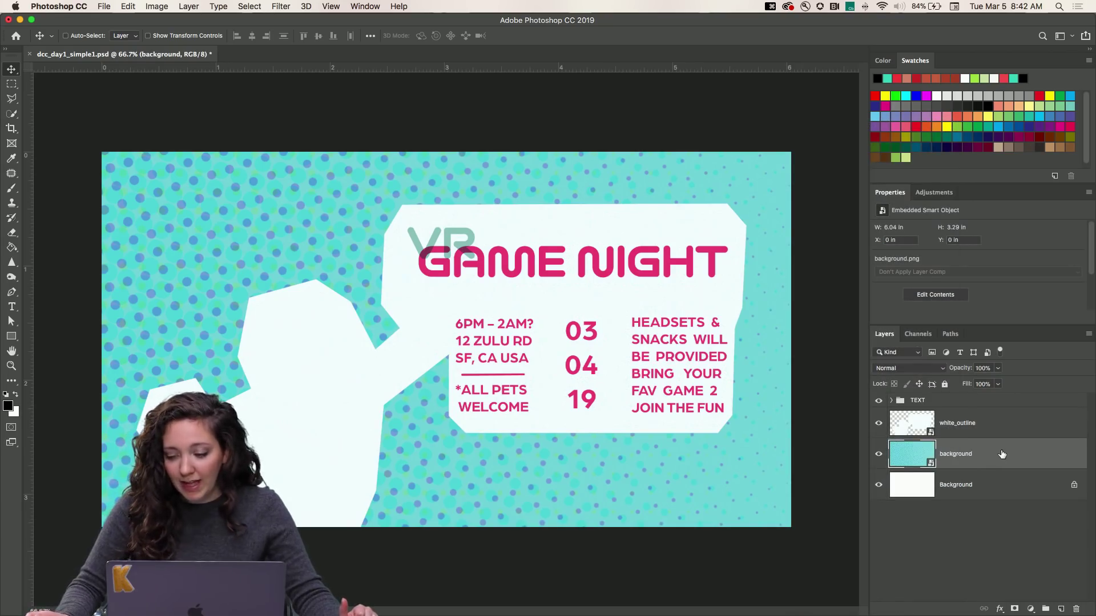
{"action": "double_click", "coordinate": [923, 461]}
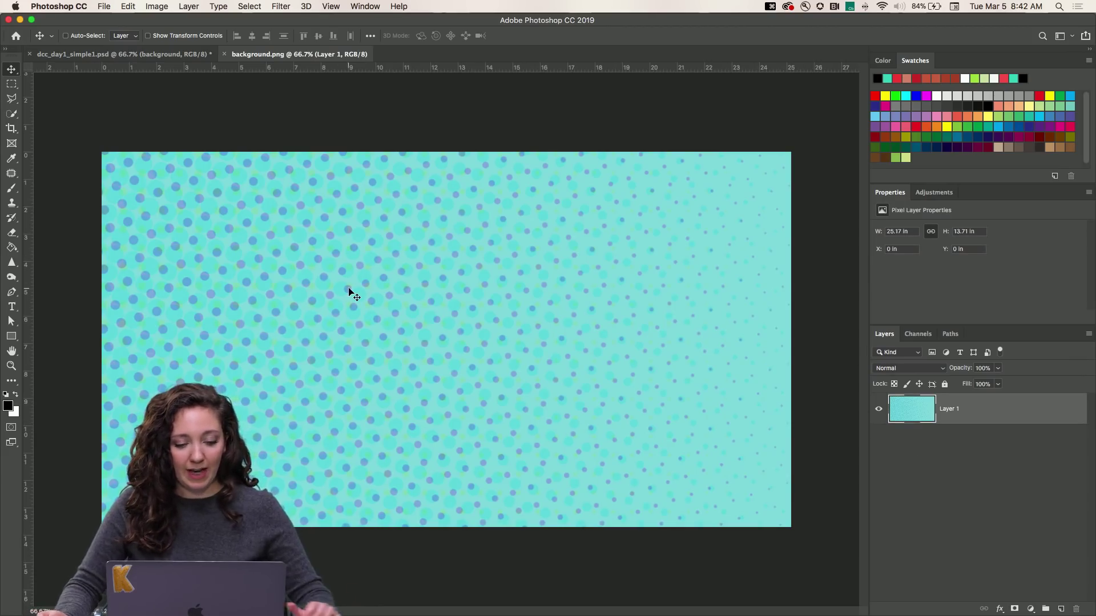
Step: Scribble a soft black brush stroke across background.png, save it, and check the result in dcc_day1_simple1.psd
{"action": "key", "text": "b"}
{"action": "mouse_move", "coordinate": [177, 246]}
{"action": "left_mouse_down"}
{"action": "mouse_move", "coordinate": [303, 244]}
{"action": "mouse_move", "coordinate": [581, 392]}
{"action": "mouse_move", "coordinate": [646, 457]}
{"action": "mouse_move", "coordinate": [634, 256]}
{"action": "mouse_move", "coordinate": [191, 378]}
{"action": "mouse_move", "coordinate": [259, 391]}
{"action": "left_mouse_up"}
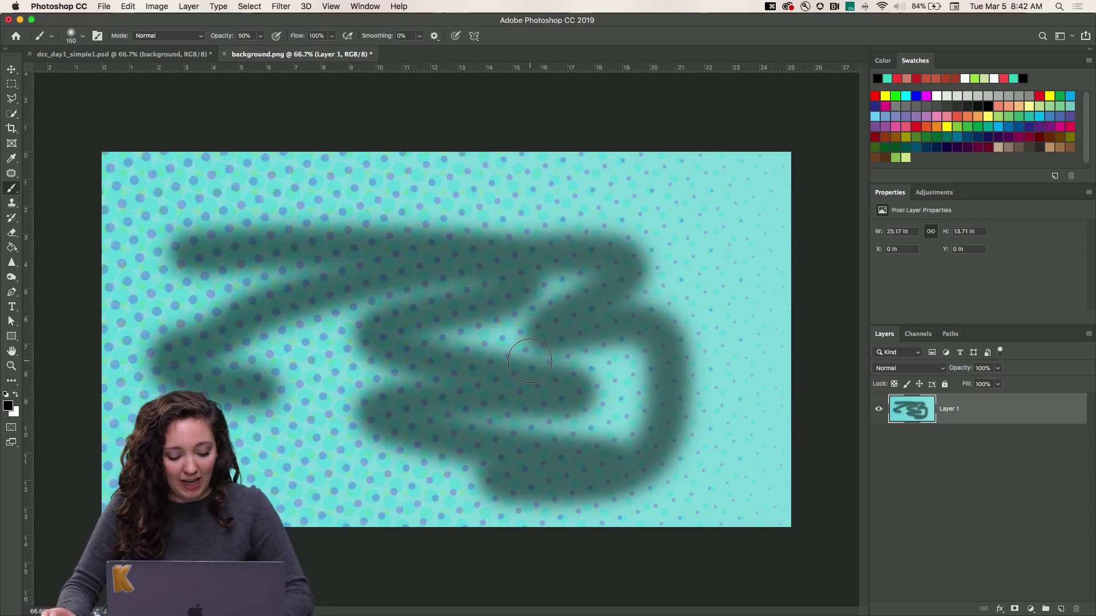
{"action": "key", "text": "super+s"}
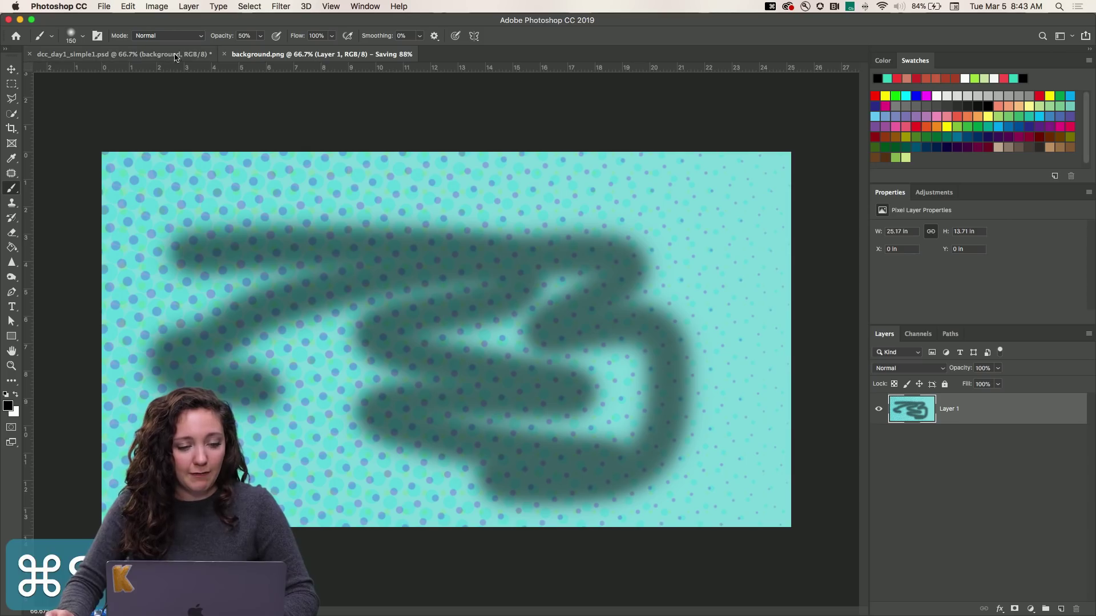
{"action": "left_click", "coordinate": [152, 55]}
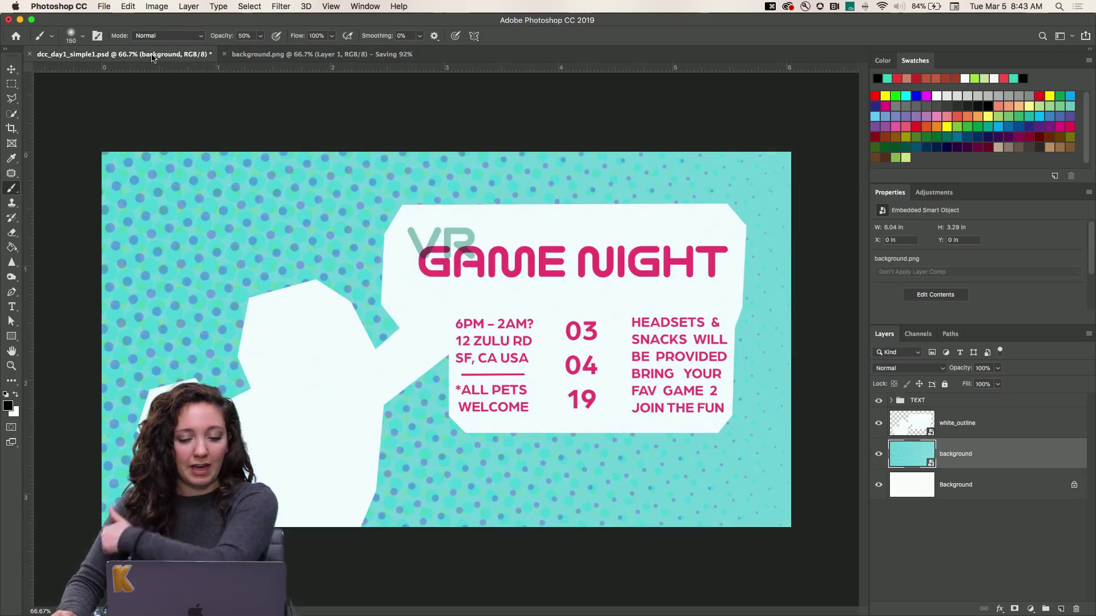
Step: Undo the brush scribble in background.png and save the smart object contents again
{"action": "left_click", "coordinate": [317, 56]}
{"action": "key", "text": "super+z"}
{"action": "key", "text": "super+s"}
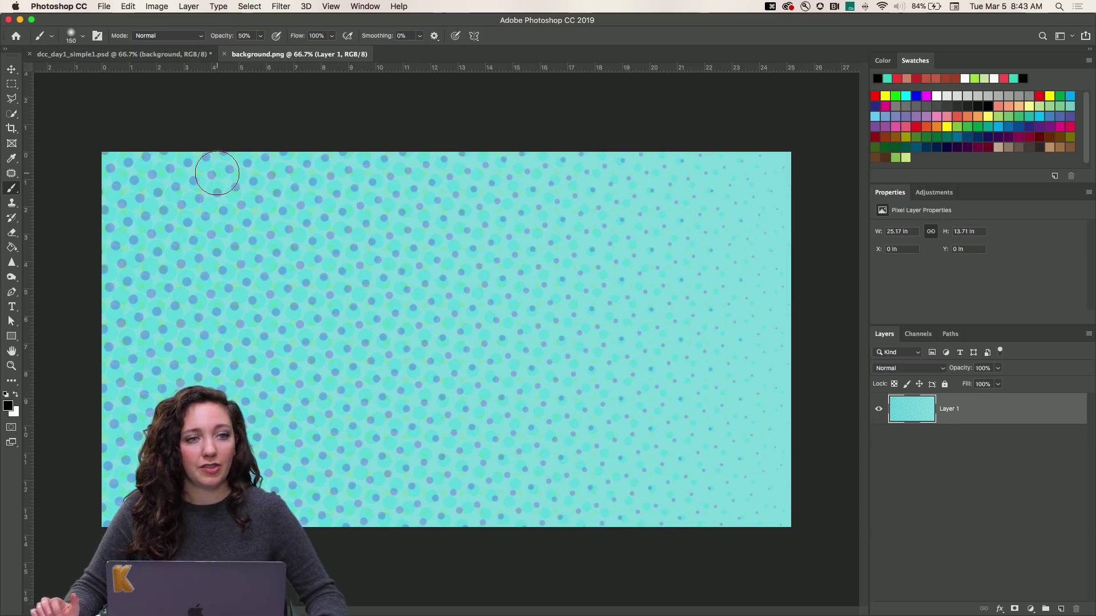
Step: Return to dcc_day1_simple1.psd and select the white_outline layer
{"action": "left_click", "coordinate": [120, 55]}
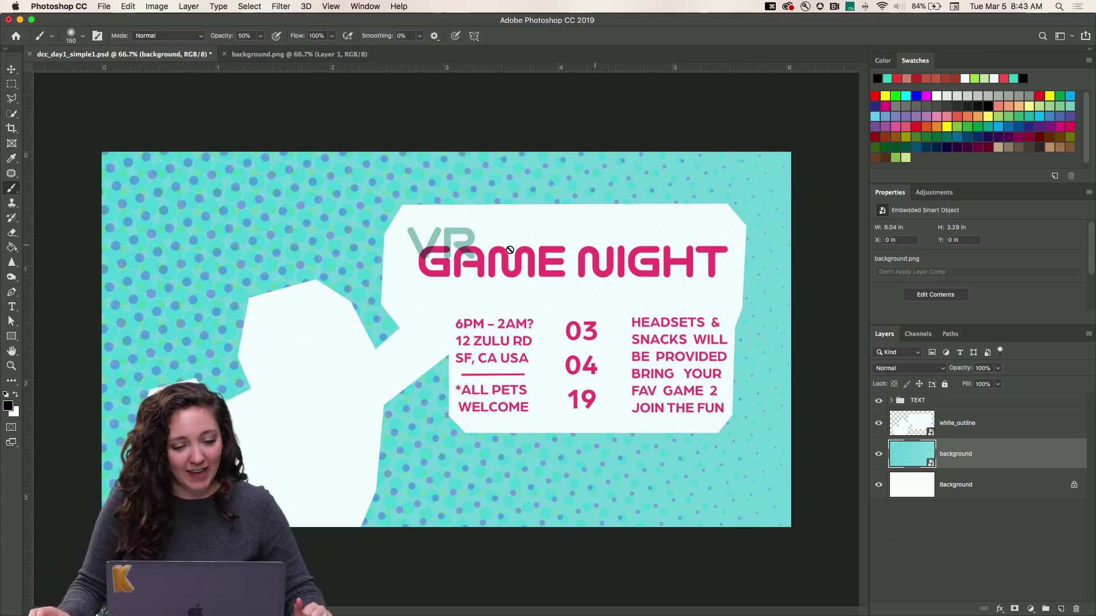
{"action": "left_click", "coordinate": [894, 429]}
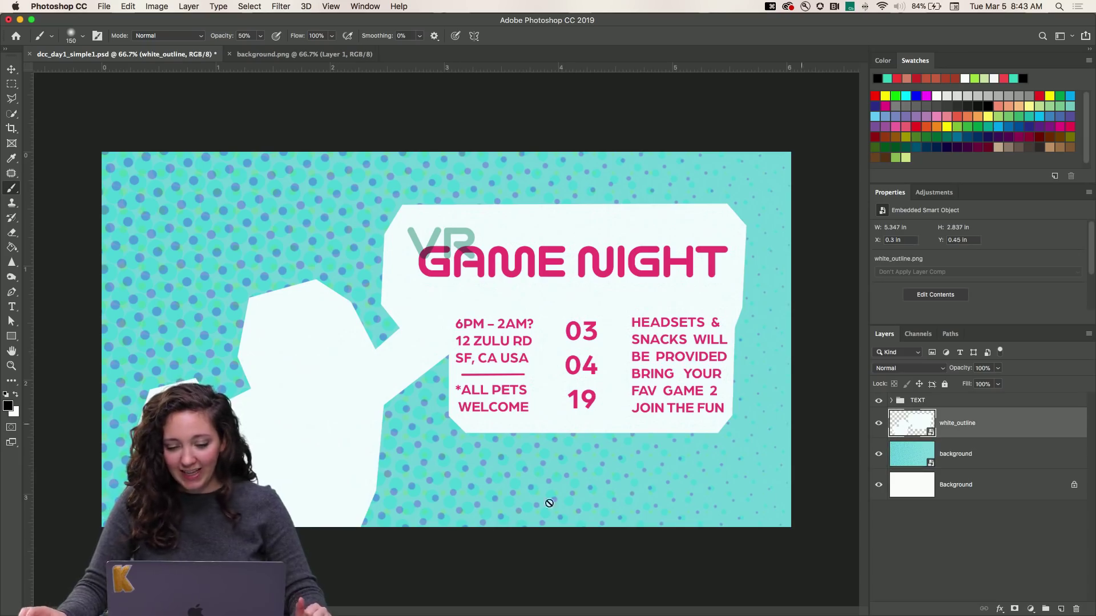
Step: Switch to Finder, preview VR_lady.png in the DAY1 folder, and close the folder window
{"action": "mouse_move", "coordinate": [380, 611]}
{"action": "left_click", "coordinate": [241, 598]}
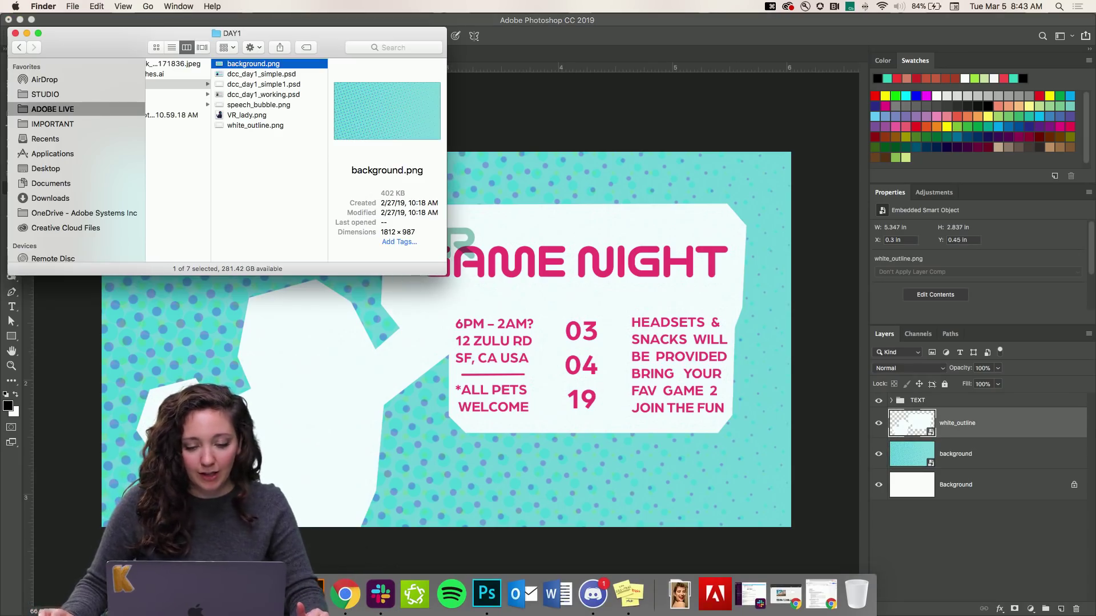
{"action": "left_click", "coordinate": [244, 115]}
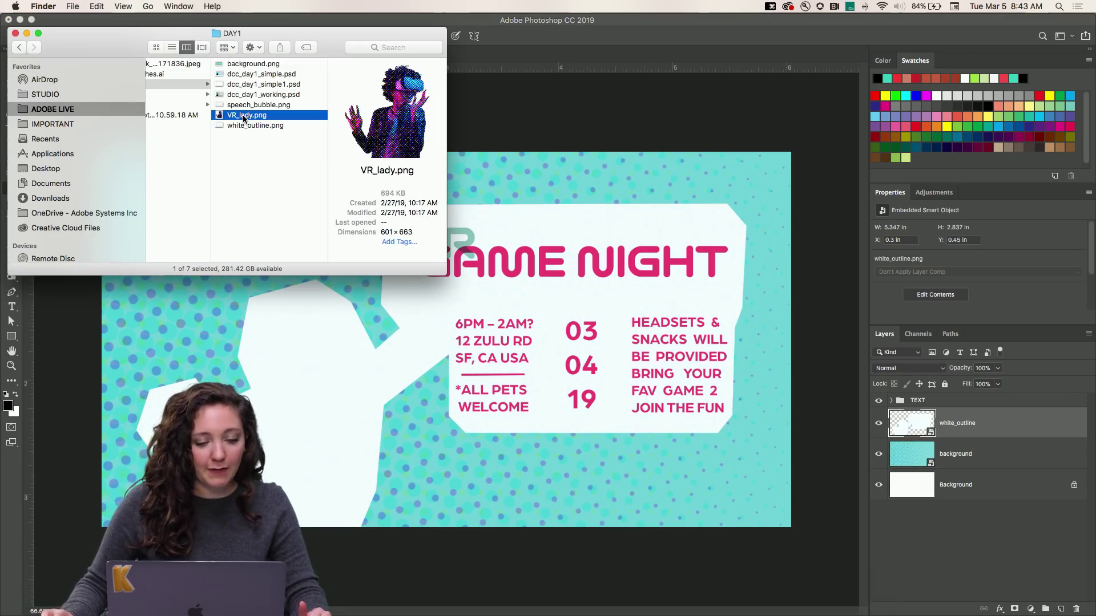
{"action": "key", "text": "space"}
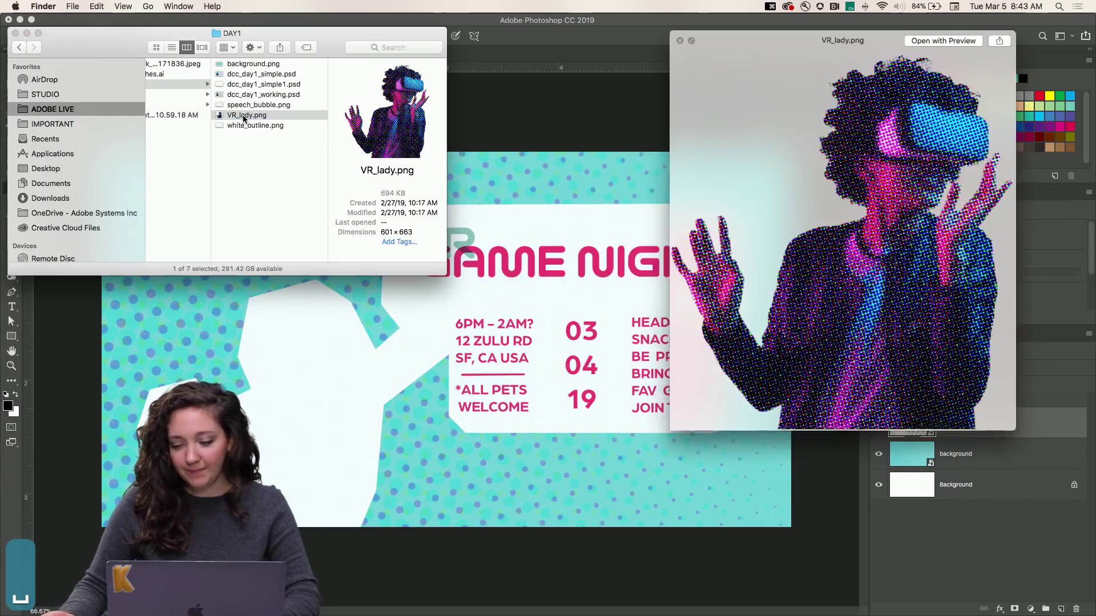
{"action": "key", "text": "space"}
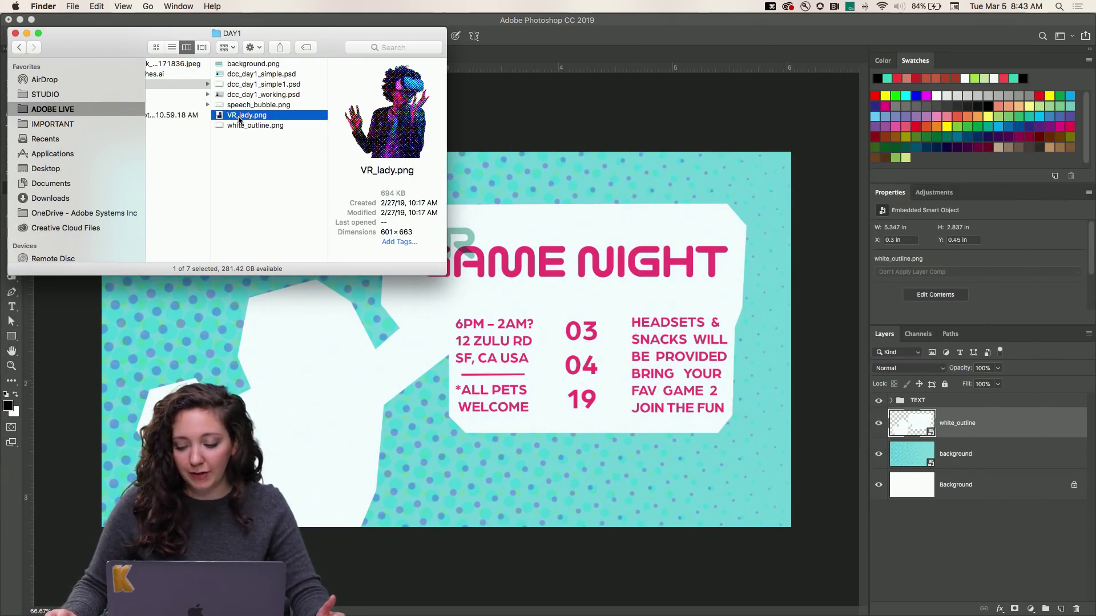
{"action": "left_click_drag", "start_coordinate": [240, 119], "coordinate": [285, 131]}
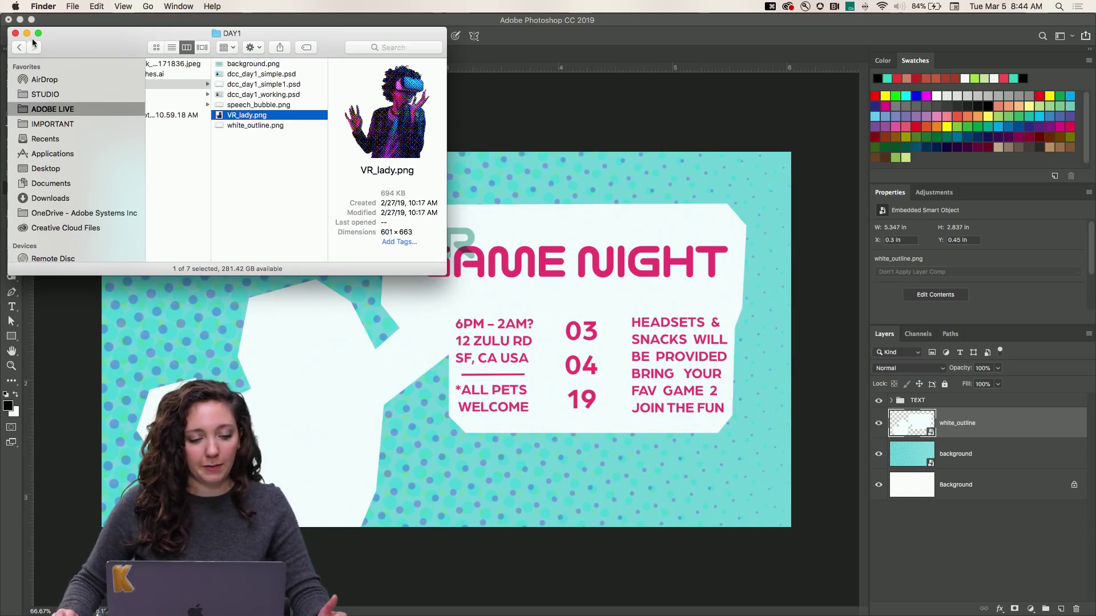
{"action": "left_click", "coordinate": [16, 34]}
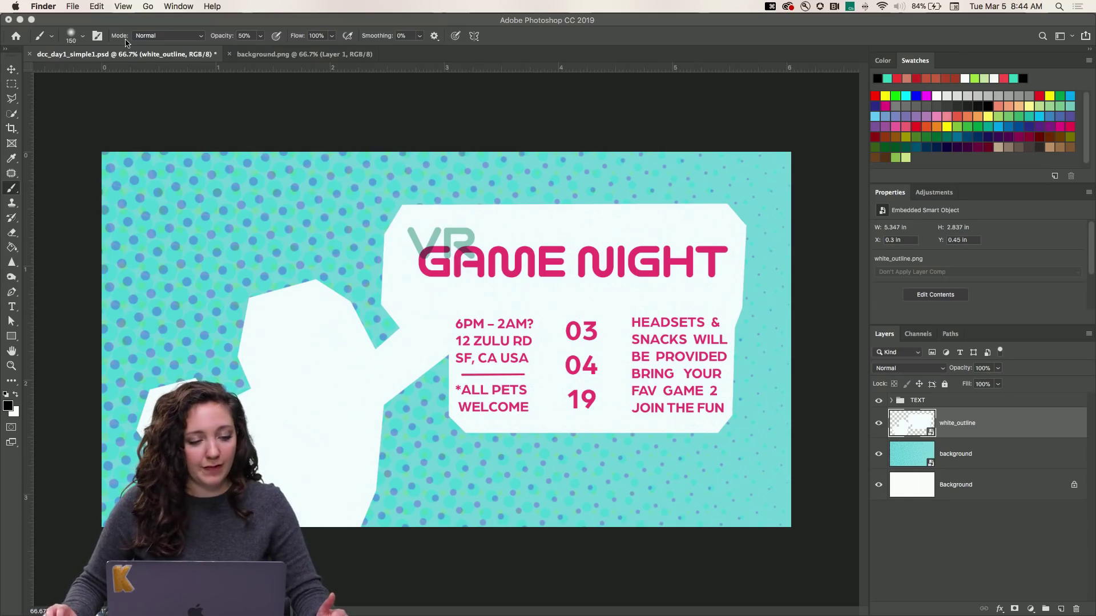
Step: Back in Photoshop, place VR_lady.png from the DAY1 folder as a linked object above the white_outline layer
{"action": "left_click", "coordinate": [73, 6]}
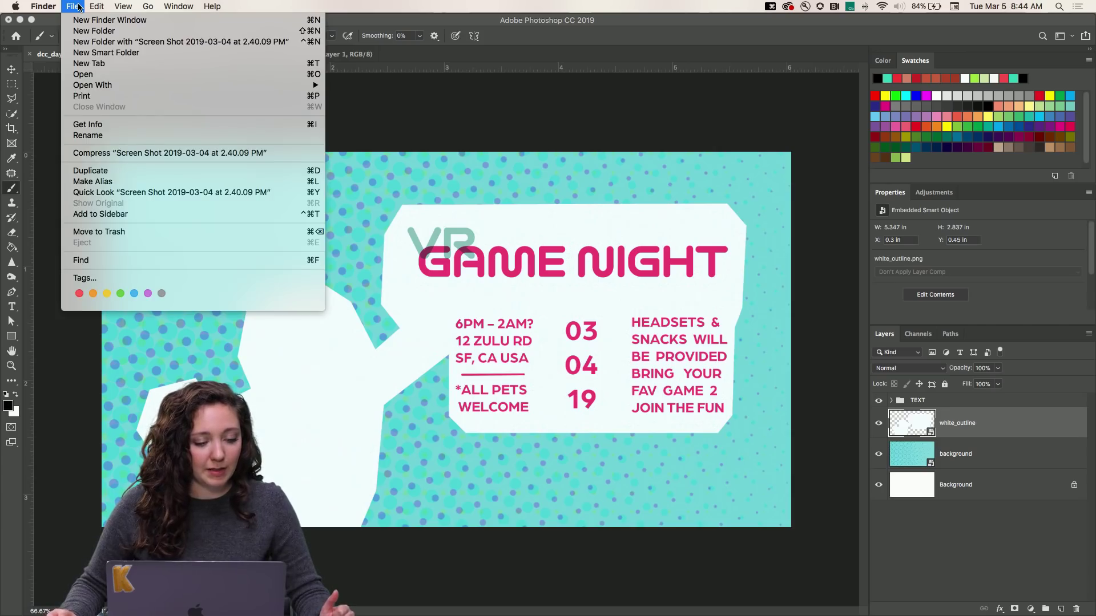
{"action": "left_click", "coordinate": [50, 176]}
{"action": "left_click", "coordinate": [104, 6]}
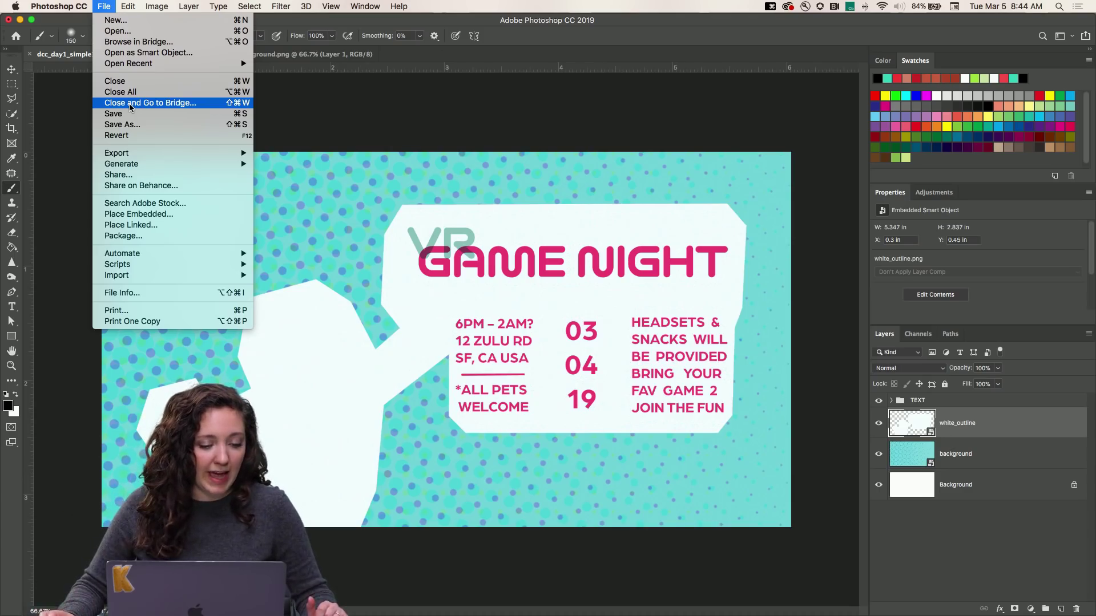
{"action": "left_click", "coordinate": [162, 225]}
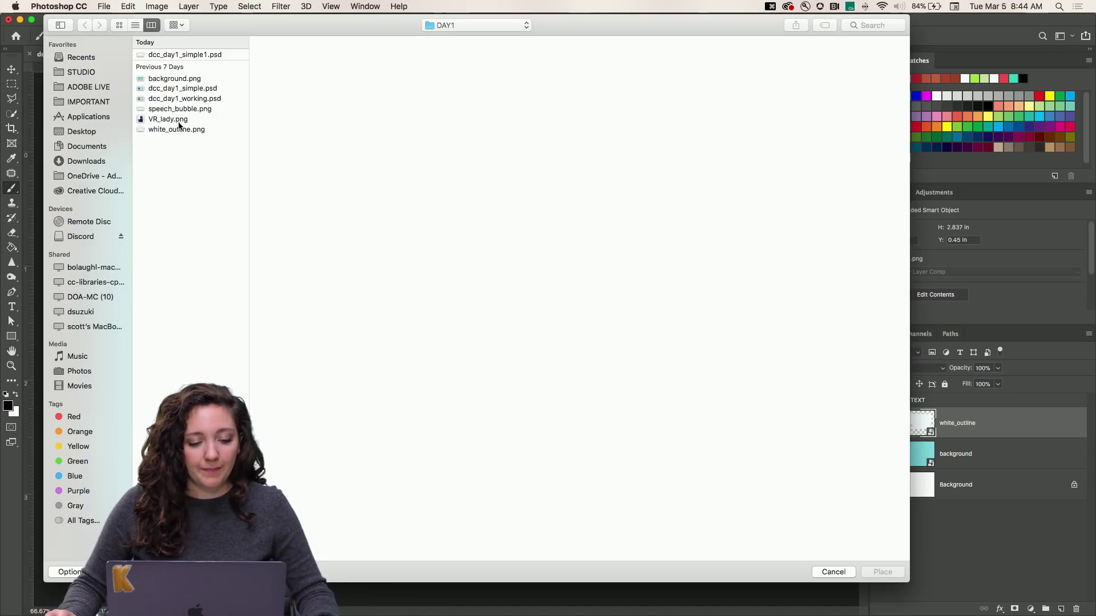
{"action": "left_click", "coordinate": [179, 120]}
{"action": "left_click", "coordinate": [894, 575]}
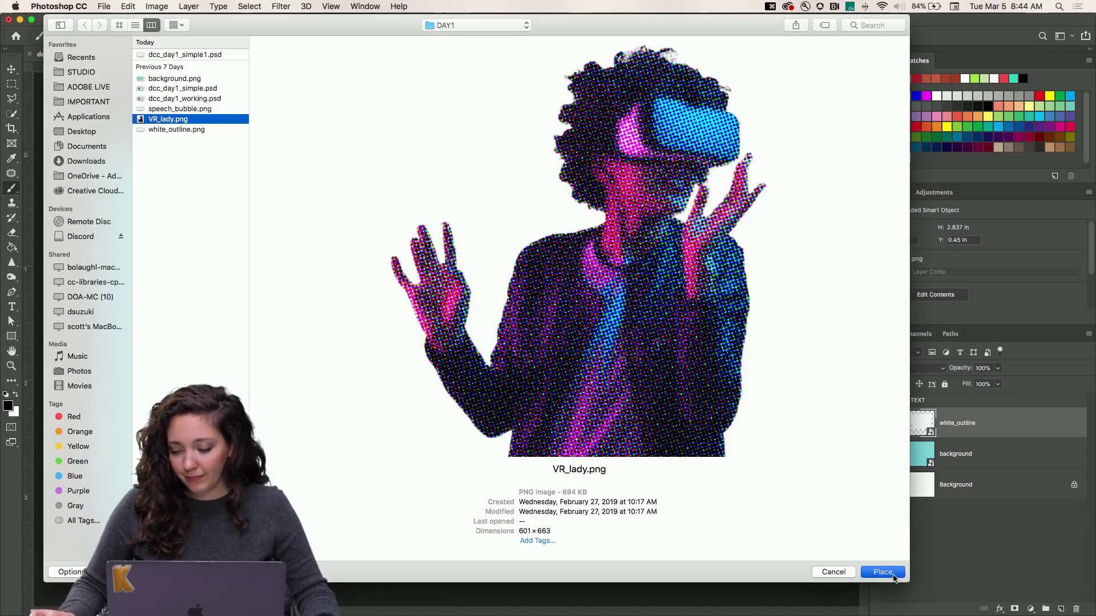
Step: Scale the VR lady to about 21.5% and move her onto the white silhouette, centred at about X 423 px, Y 691.5 px
{"action": "left_click_drag", "start_coordinate": [532, 457], "coordinate": [386, 445]}
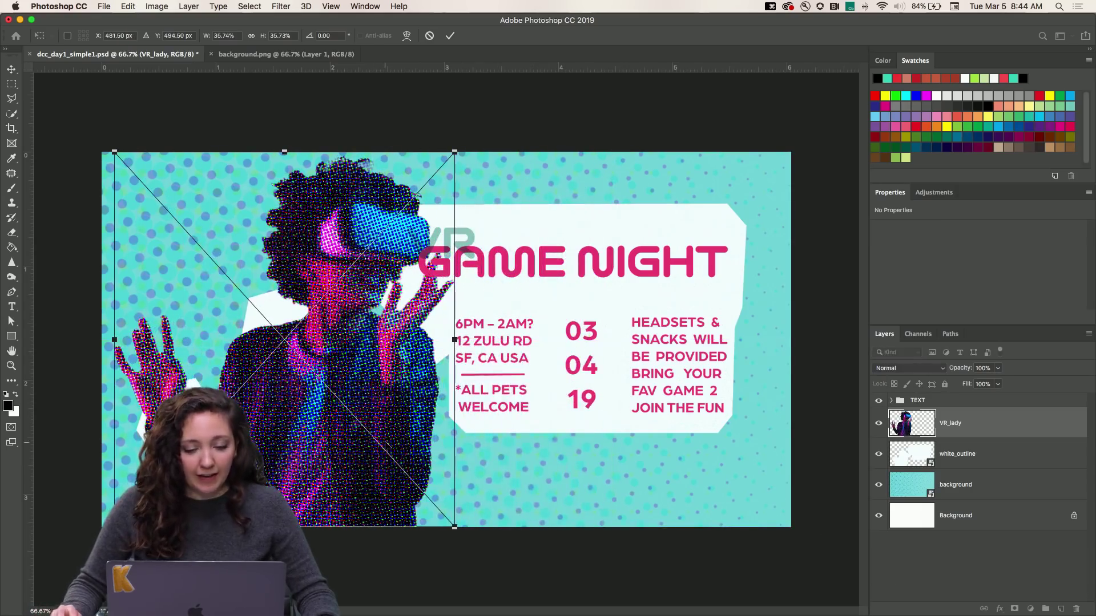
{"action": "left_click_drag", "start_coordinate": [455, 150], "coordinate": [327, 309]}
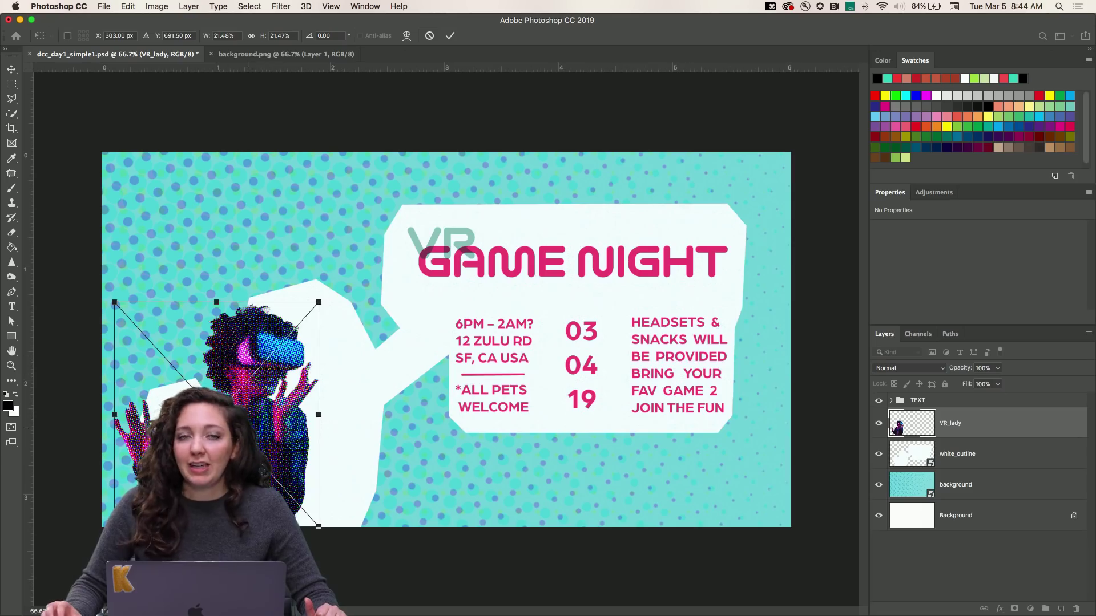
{"action": "left_click_drag", "start_coordinate": [253, 446], "coordinate": [299, 445]}
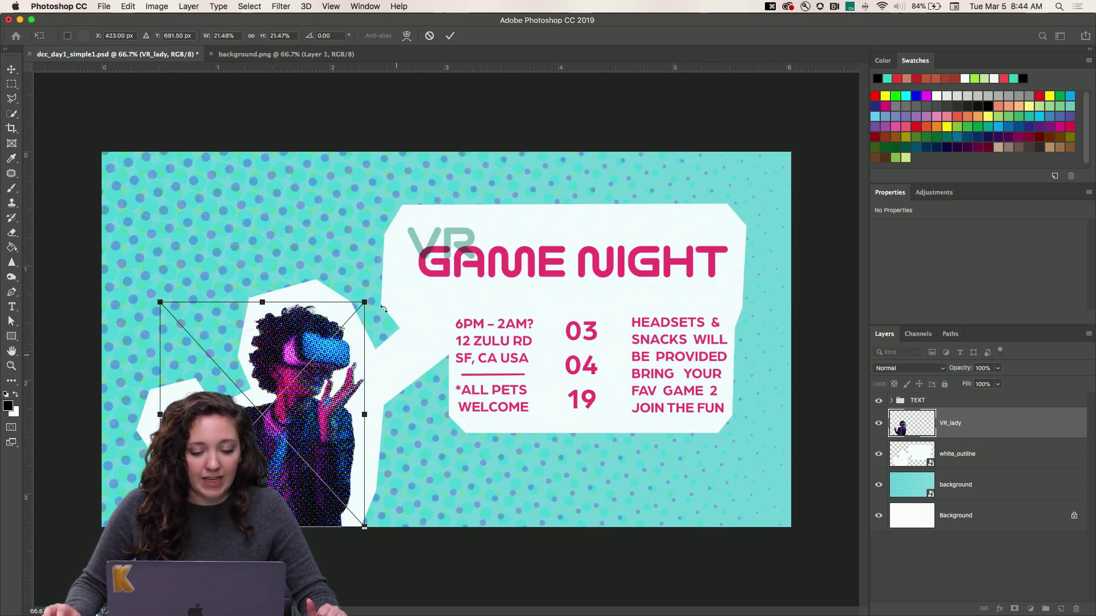
Step: Try enlarging the VR lady proportionally to about 28.8%, stretch her out of proportion, and undo the stretch
{"action": "left_click_drag", "start_coordinate": [364, 303], "coordinate": [434, 225]}
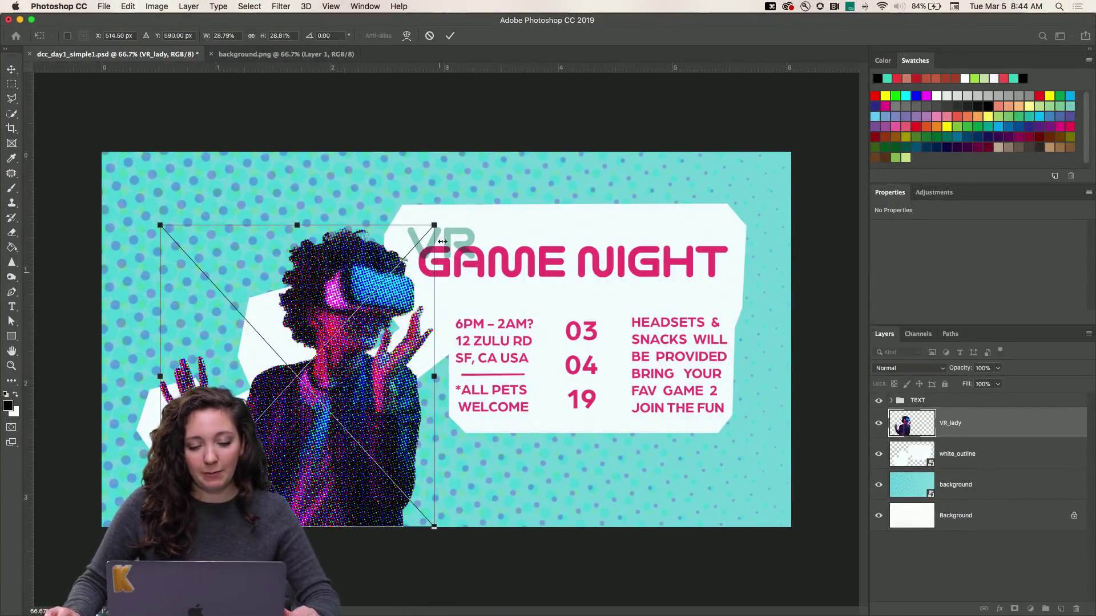
{"action": "left_click_drag", "start_coordinate": [434, 226], "coordinate": [493, 209]}
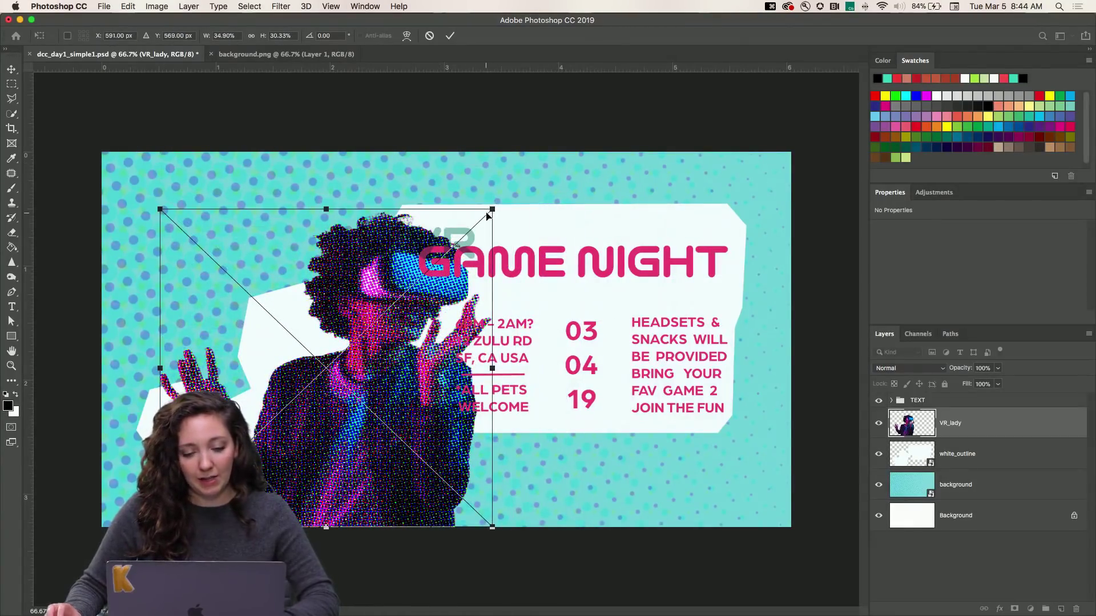
{"action": "key", "text": "super+z"}
Step: Scale the VR lady to about 22.3%, position her at X 432 px, Y 685 px inside the white silhouette, and commit the placement
{"action": "left_click_drag", "start_coordinate": [434, 226], "coordinate": [372, 294]}
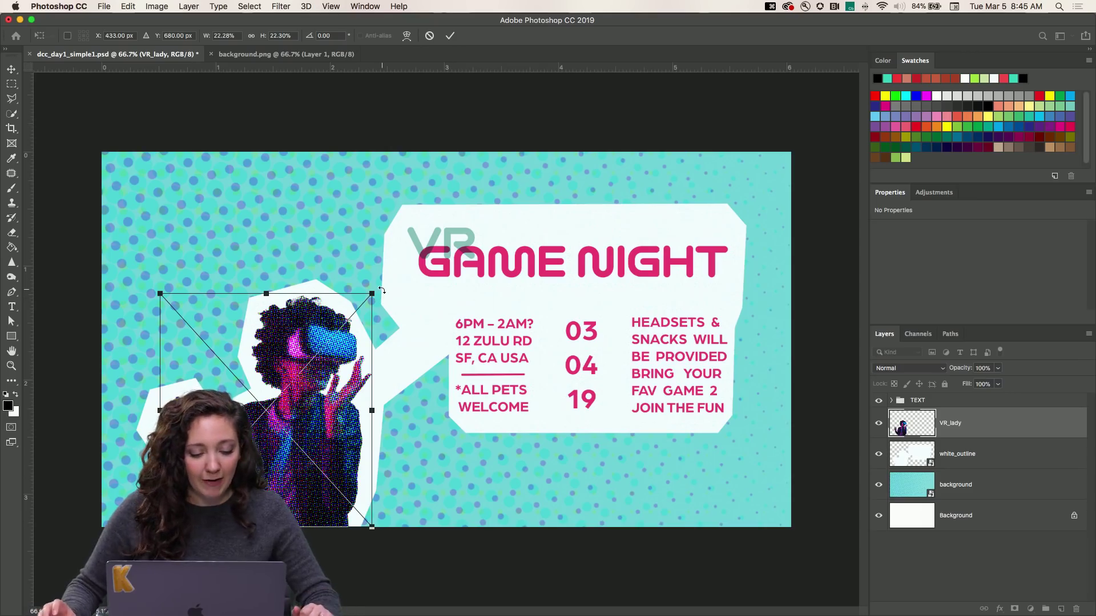
{"action": "key", "text": "Down"}
{"action": "key", "text": "Down"}
{"action": "key", "text": "Down"}
{"action": "key", "text": "Down"}
{"action": "key", "text": "Down"}
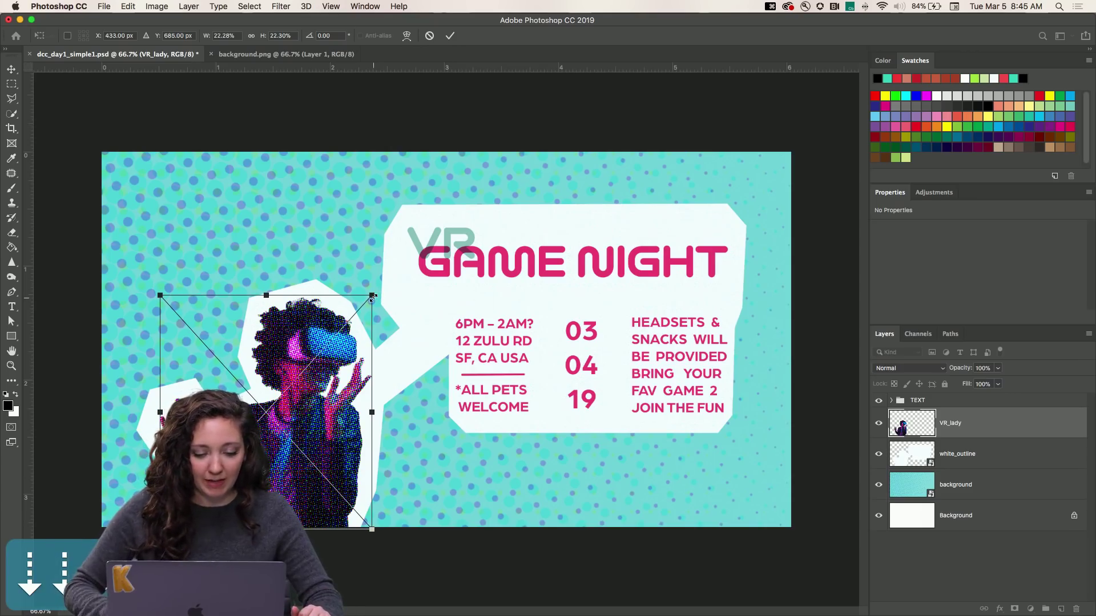
{"action": "key", "text": "Left"}
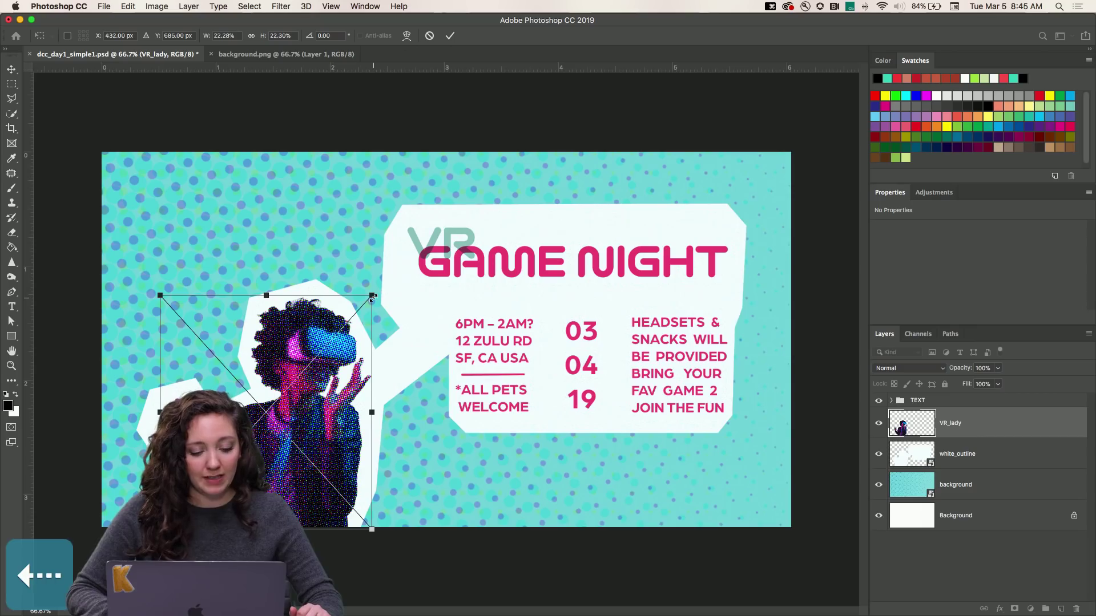
{"action": "key", "text": "Return"}
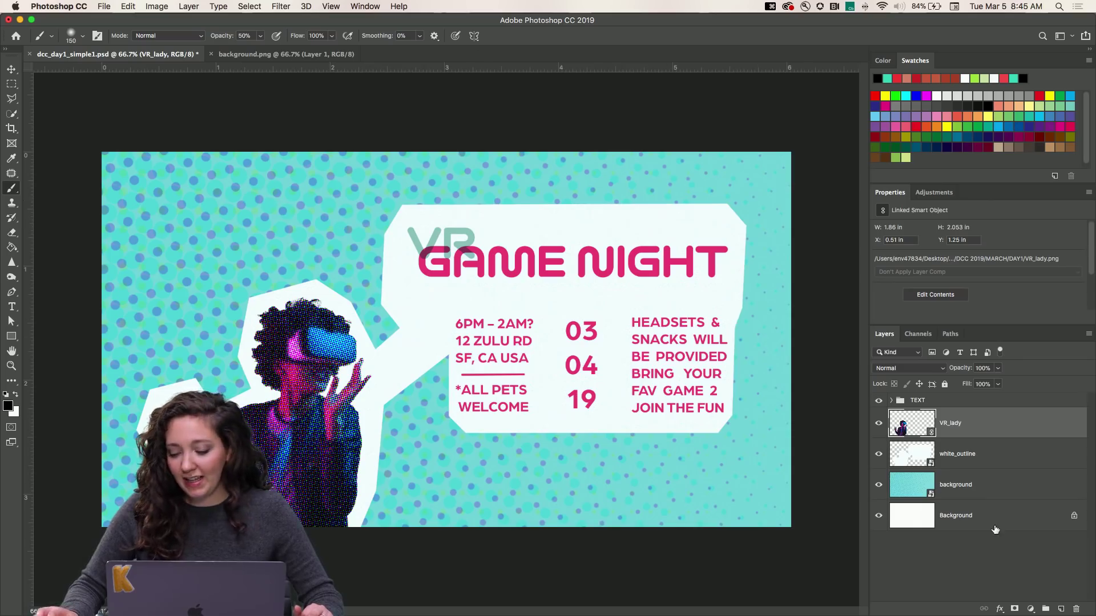
Step: Rename the teal dotted background layer as REALbackground
{"action": "double_click", "coordinate": [953, 487]}
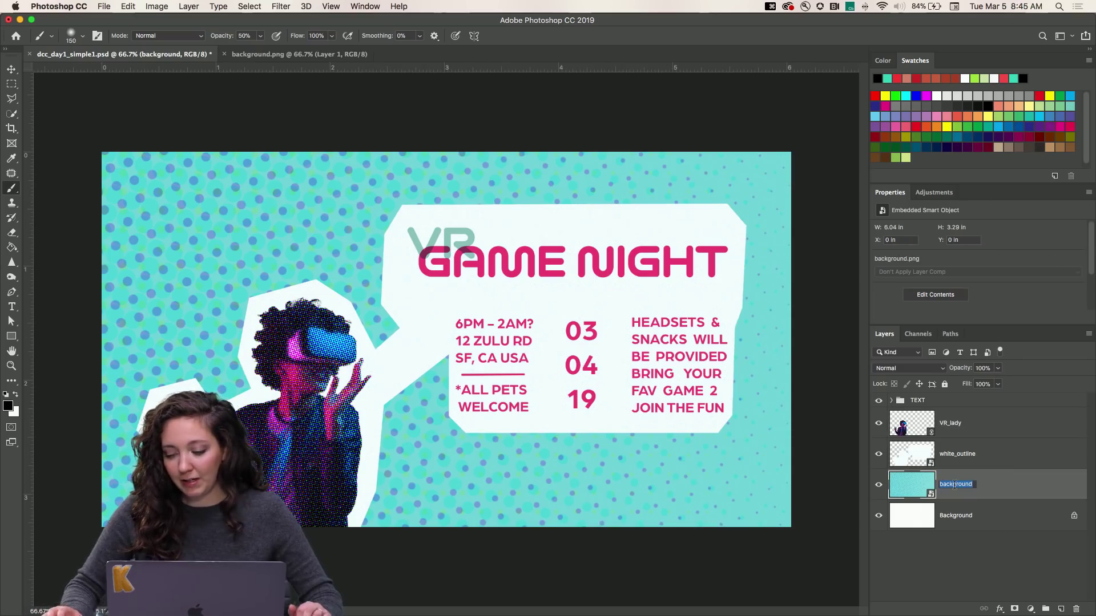
{"action": "type", "text": "REALbackground"}
{"action": "key", "text": "Return"}
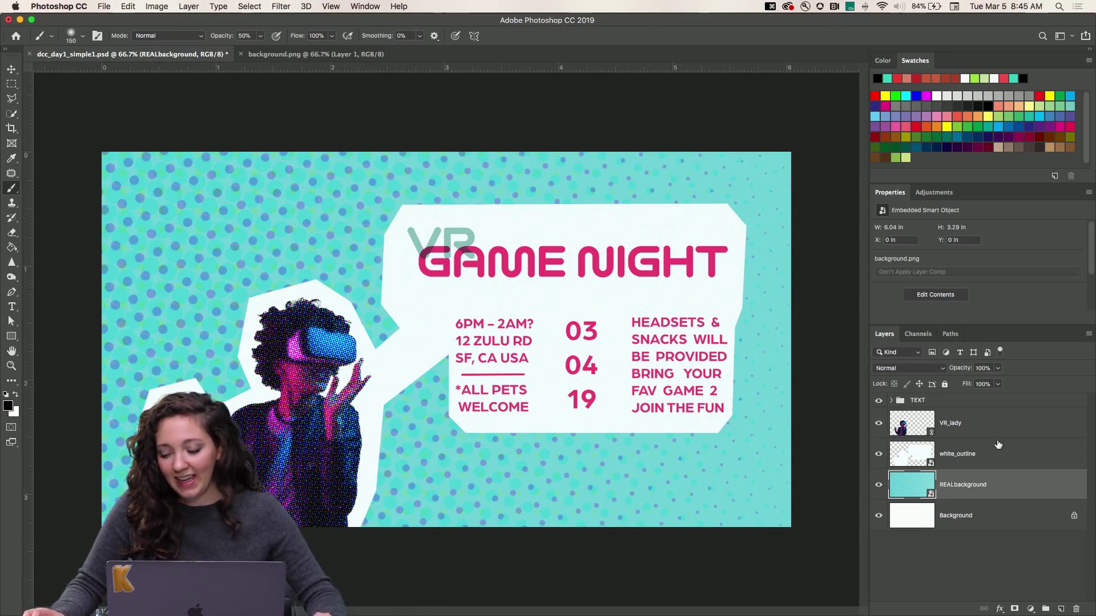
Step: Review the layer stack by toggling REALbackground, white_outline, VR_lady and the TEXT group off and on, ending with VR_lady selected
{"action": "left_click", "coordinate": [879, 486]}
{"action": "left_click", "coordinate": [879, 486]}
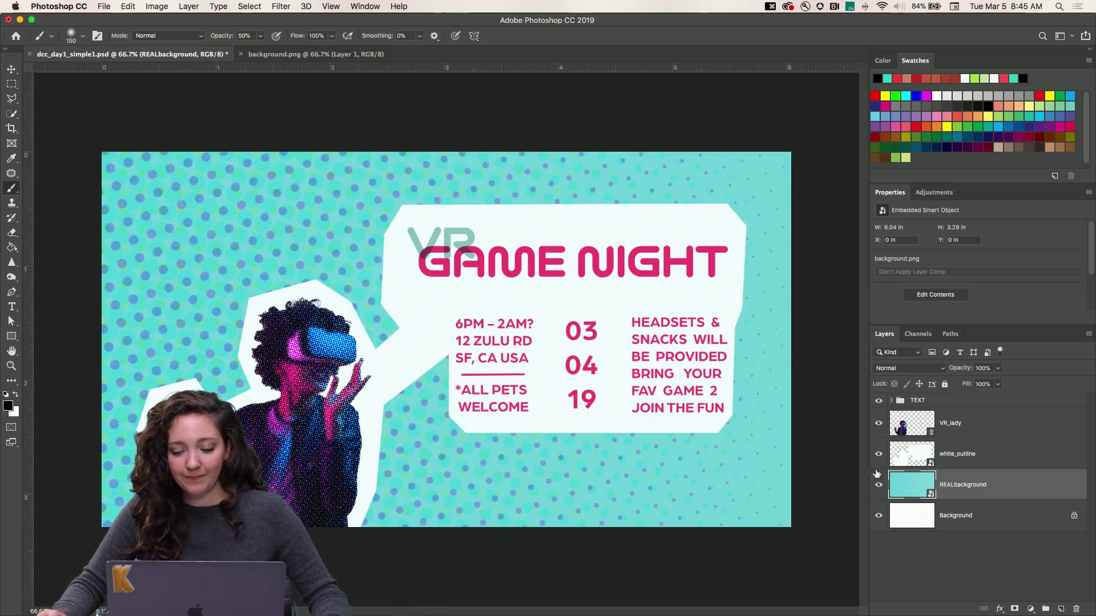
{"action": "left_click", "coordinate": [878, 455]}
{"action": "left_click", "coordinate": [878, 455]}
{"action": "left_click", "coordinate": [879, 427]}
{"action": "left_click", "coordinate": [877, 427]}
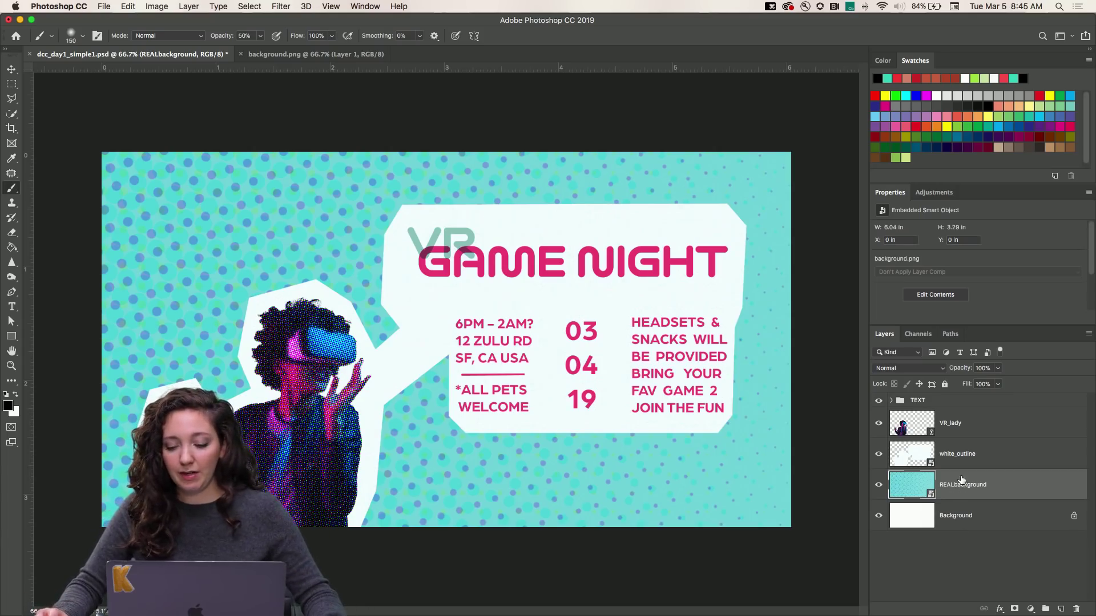
{"action": "left_click", "coordinate": [954, 457]}
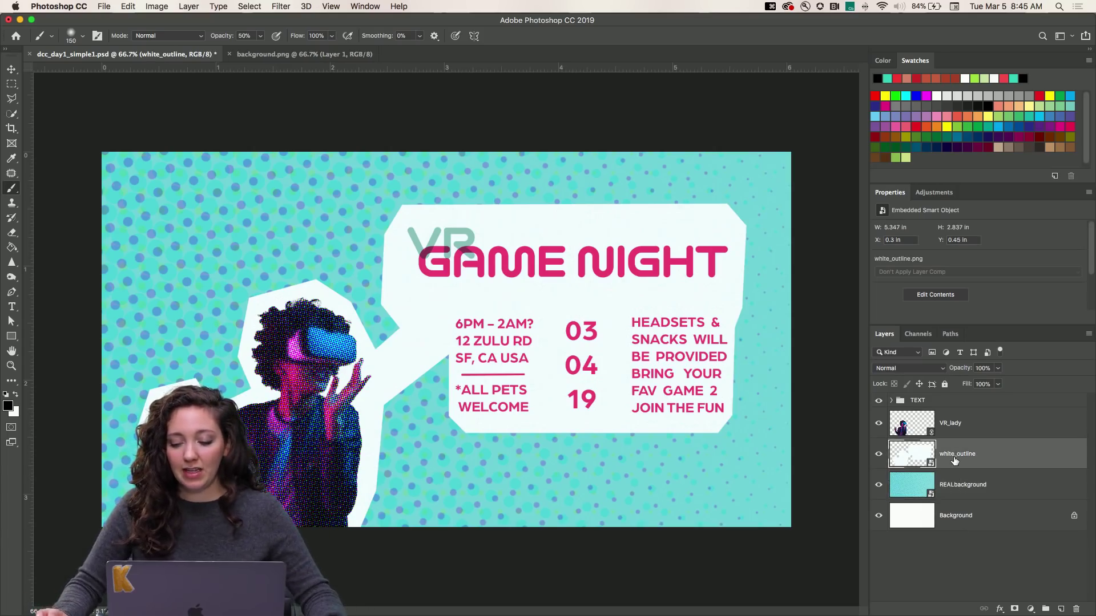
{"action": "left_click", "coordinate": [963, 427]}
{"action": "left_click", "coordinate": [878, 402]}
{"action": "left_click", "coordinate": [879, 401]}
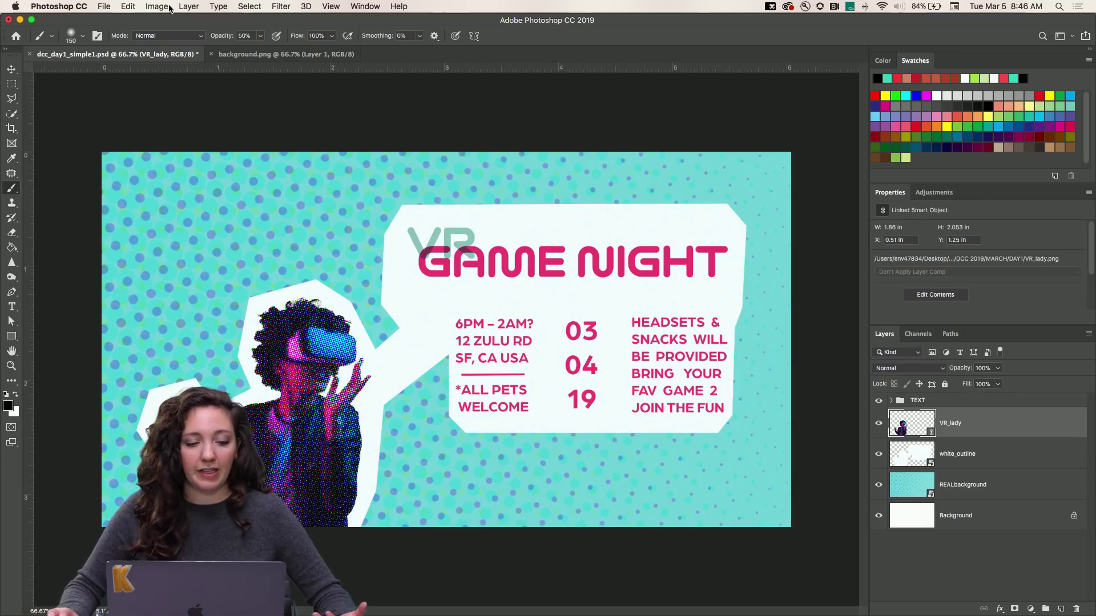
Step: Set up an export of the whole document as a PNG with an image width of 1500 px
{"action": "right_click", "coordinate": [961, 427]}
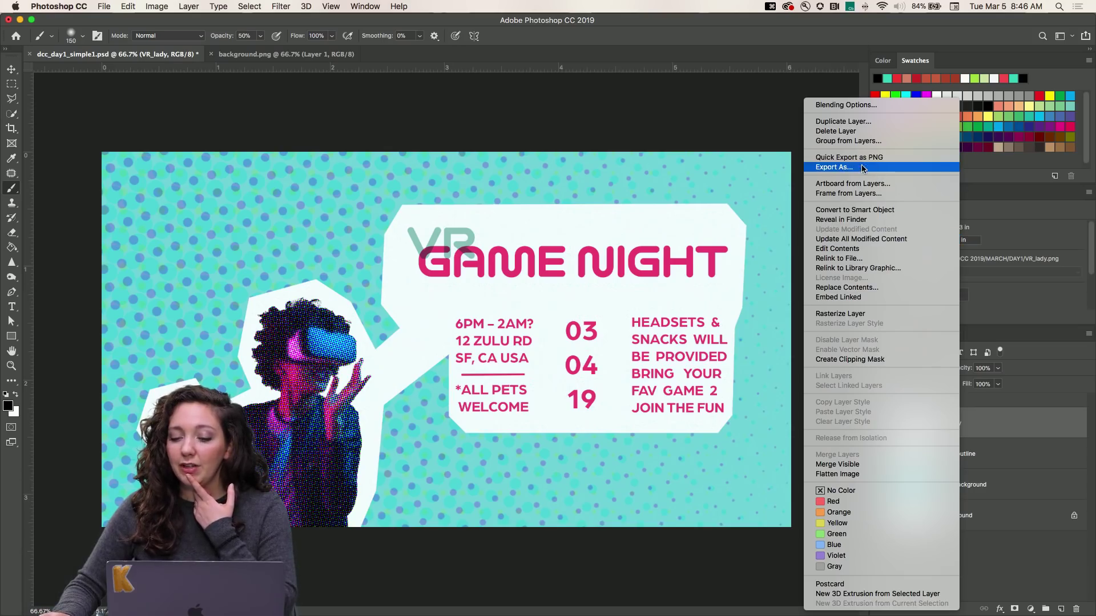
{"action": "key", "text": "Escape"}
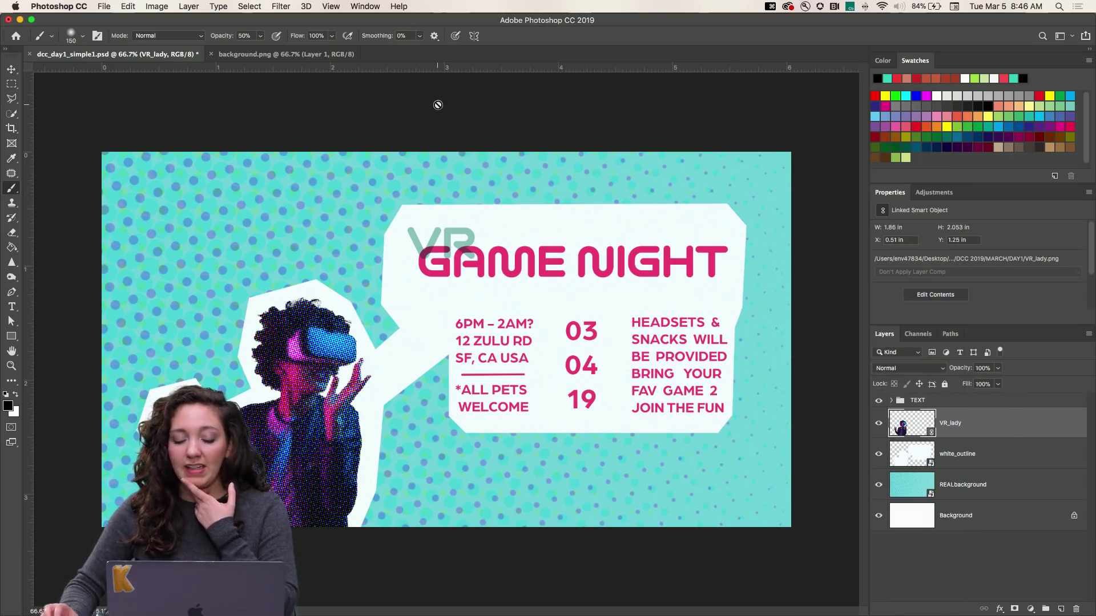
{"action": "left_click", "coordinate": [104, 6]}
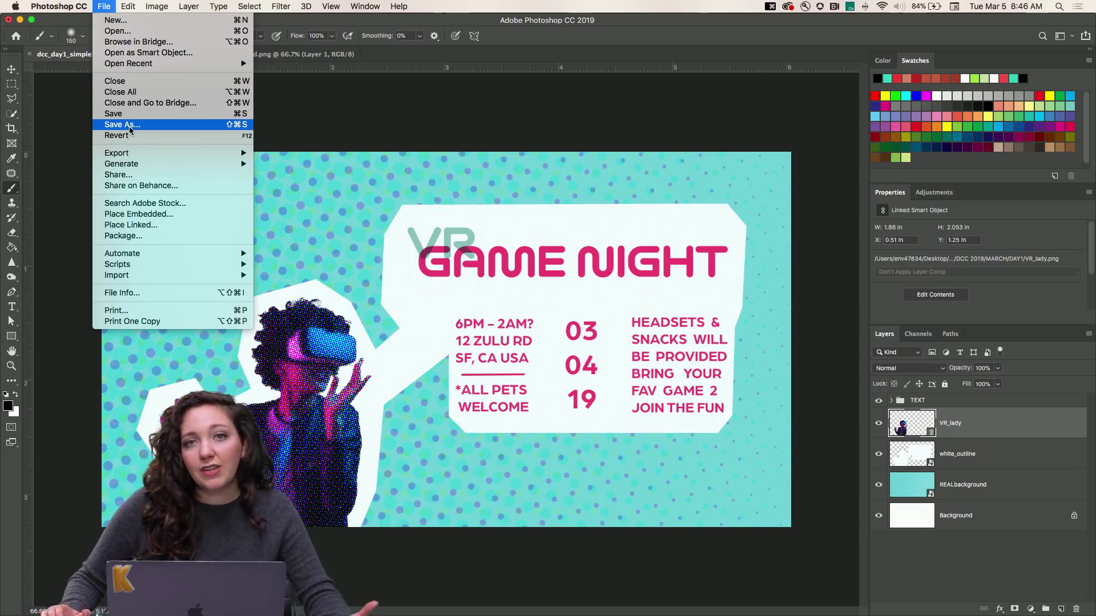
{"action": "mouse_move", "coordinate": [142, 161]}
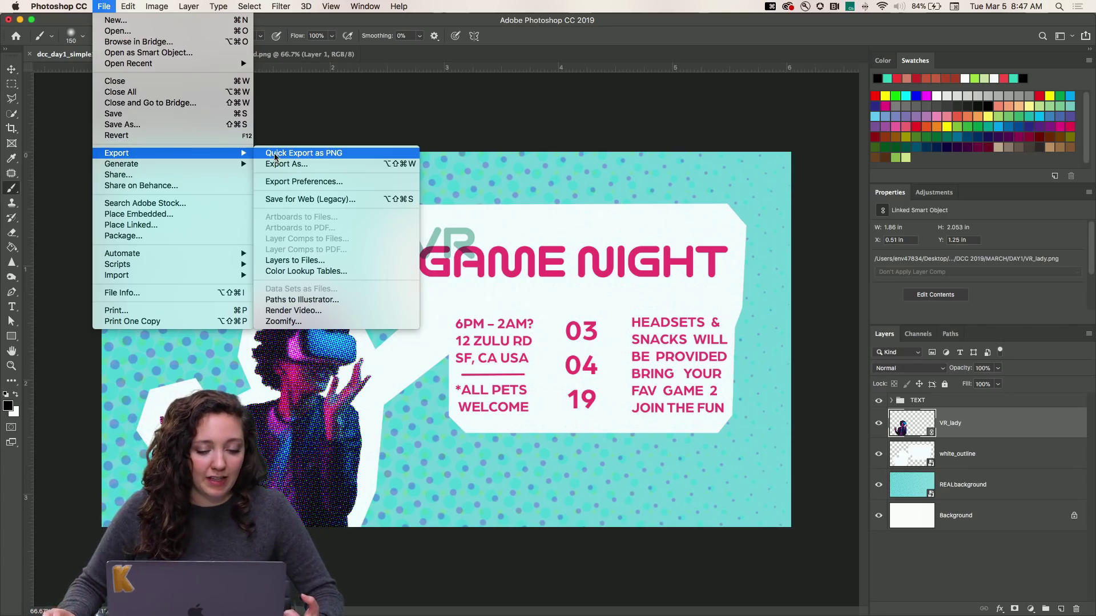
{"action": "left_click", "coordinate": [283, 165]}
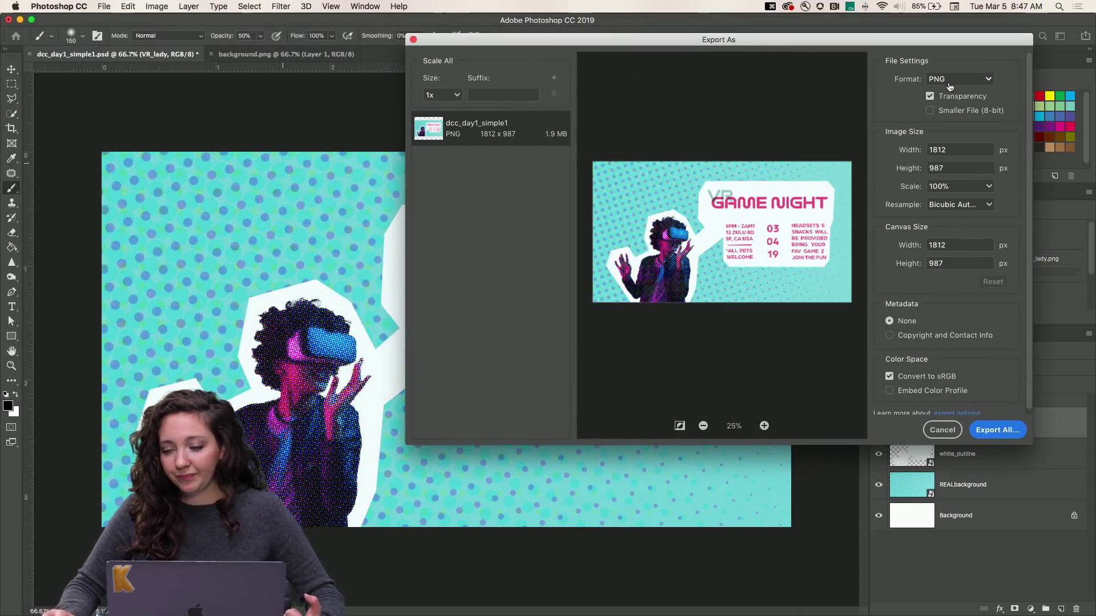
{"action": "left_click", "coordinate": [951, 86]}
{"action": "left_click", "coordinate": [950, 86]}
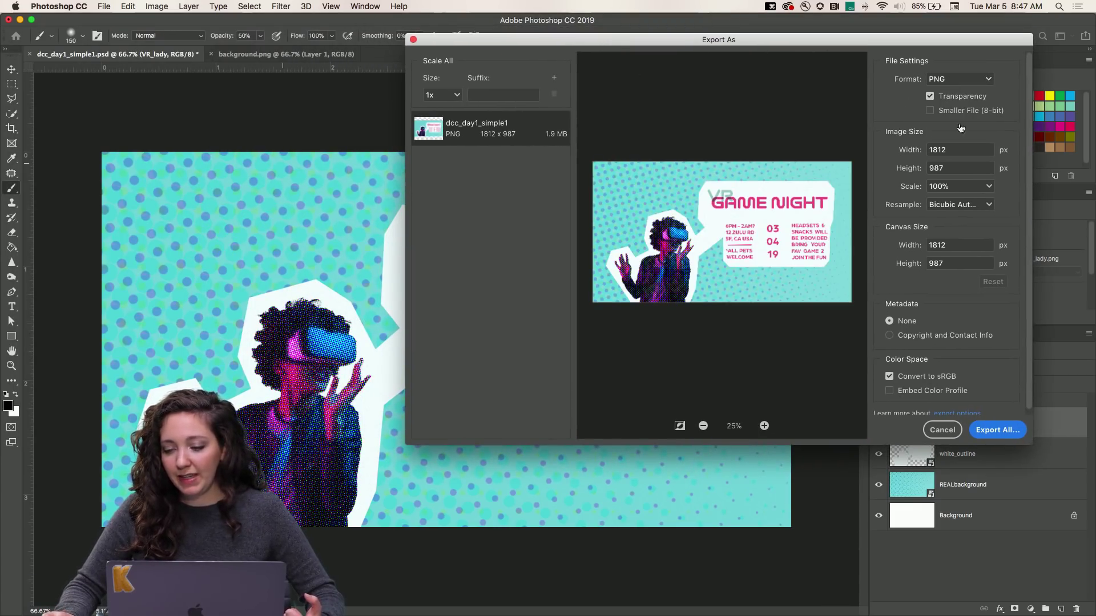
{"action": "left_click_drag", "start_coordinate": [953, 152], "coordinate": [913, 154]}
{"action": "type", "text": "1500"}
{"action": "left_click", "coordinate": [965, 167]}
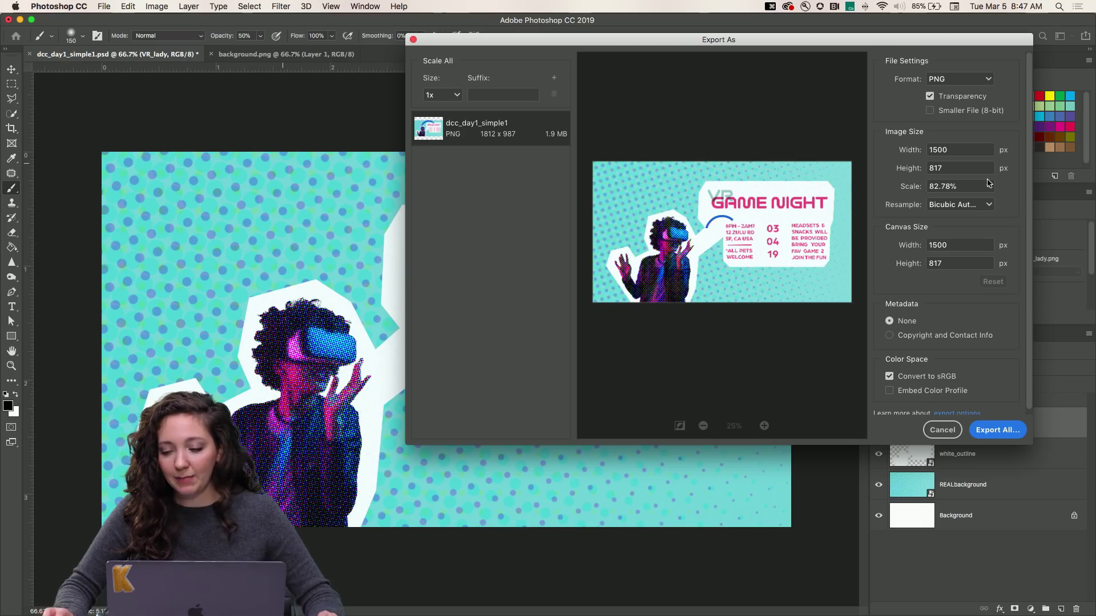
Step: Export the invitation into the DAY1 folder as day1_vrinvite.png
{"action": "left_click", "coordinate": [999, 432]}
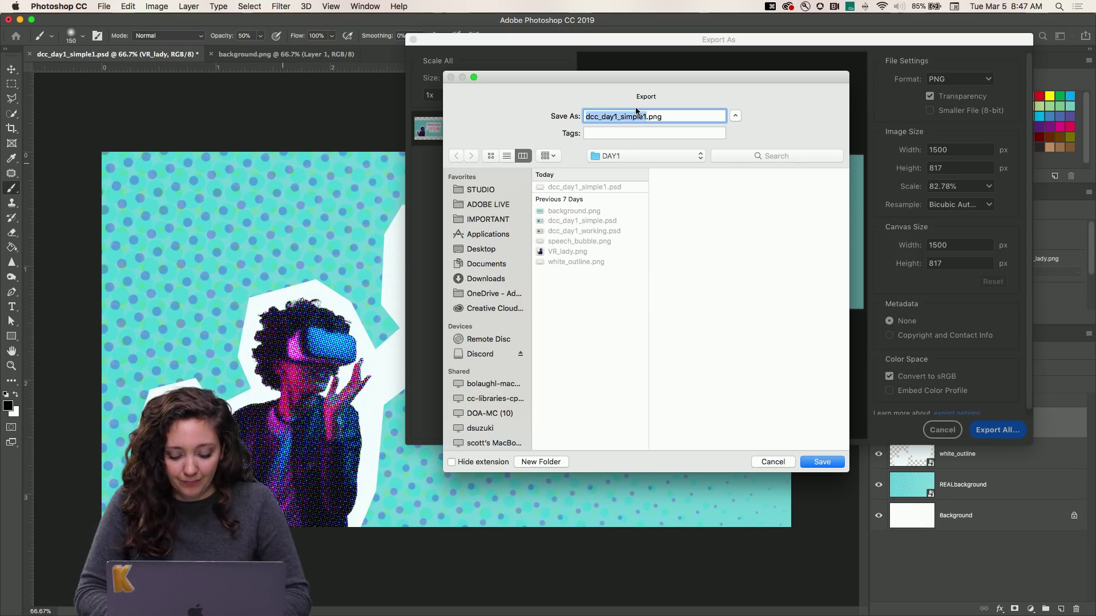
{"action": "type", "text": "day1"}
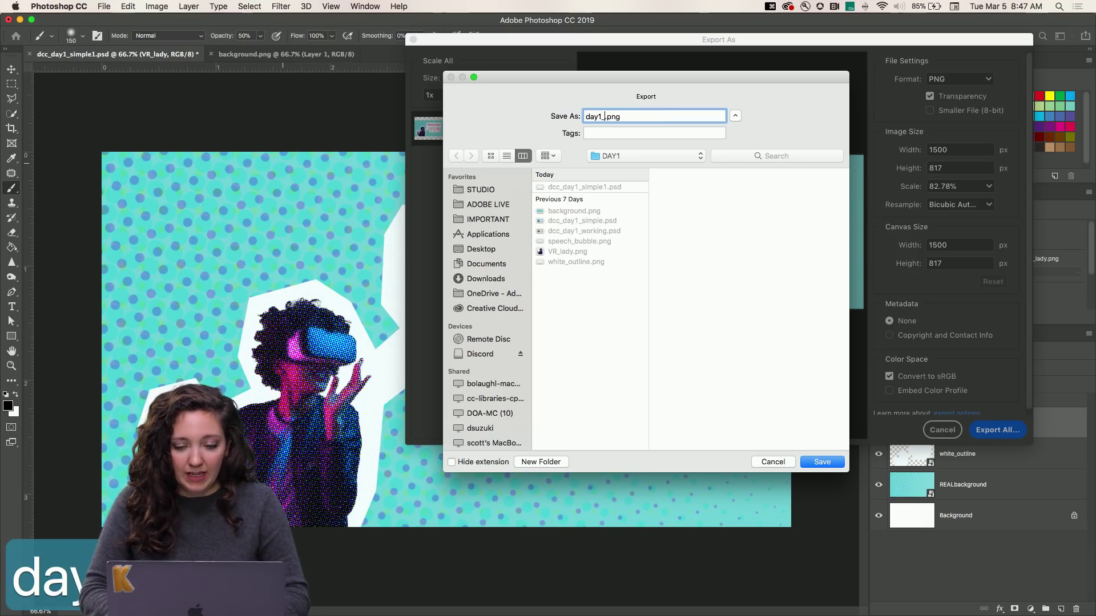
{"action": "type", "text": "_vrincite"}
{"action": "left_click", "coordinate": [823, 463]}
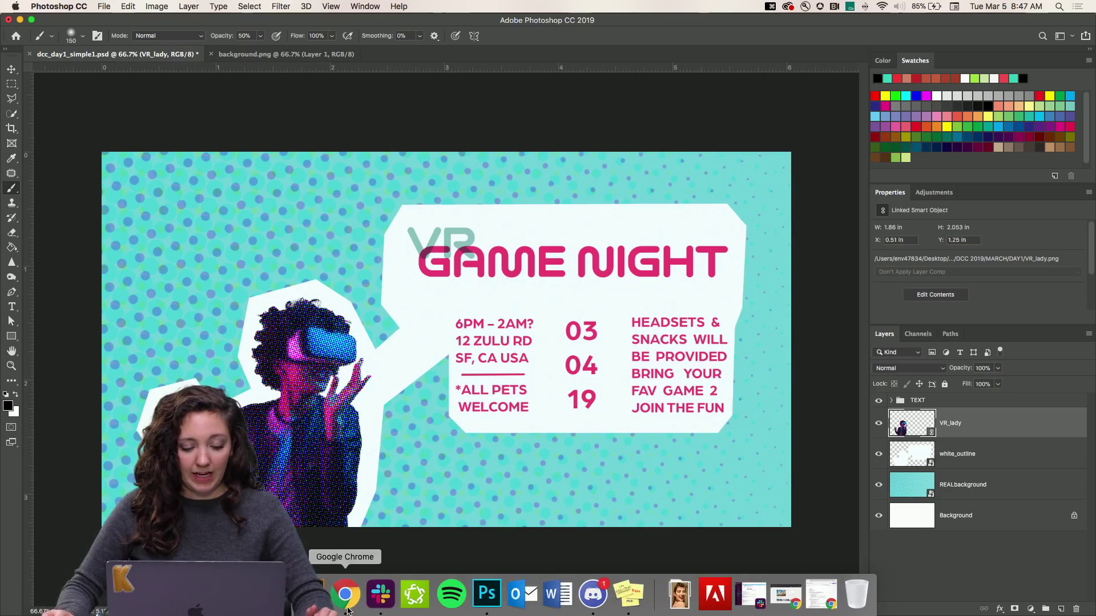
Step: Switch to Behance in Chrome, create a new project and upload day1_vrinvite.png from the MARCH DAY1 folder under DCC 2019
{"action": "left_click", "coordinate": [348, 611]}
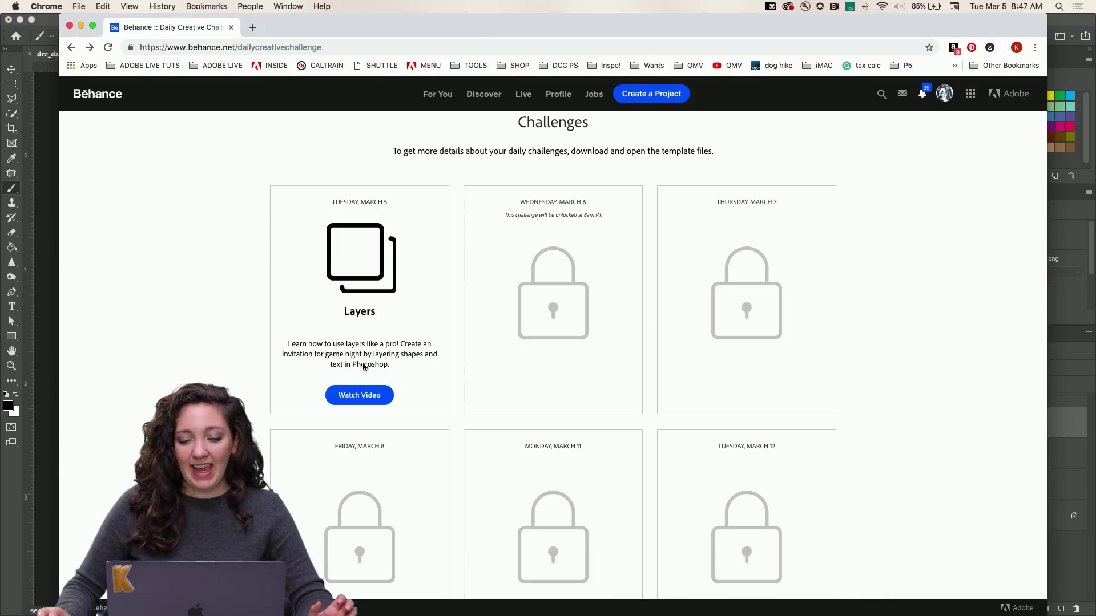
{"action": "left_click", "coordinate": [653, 97]}
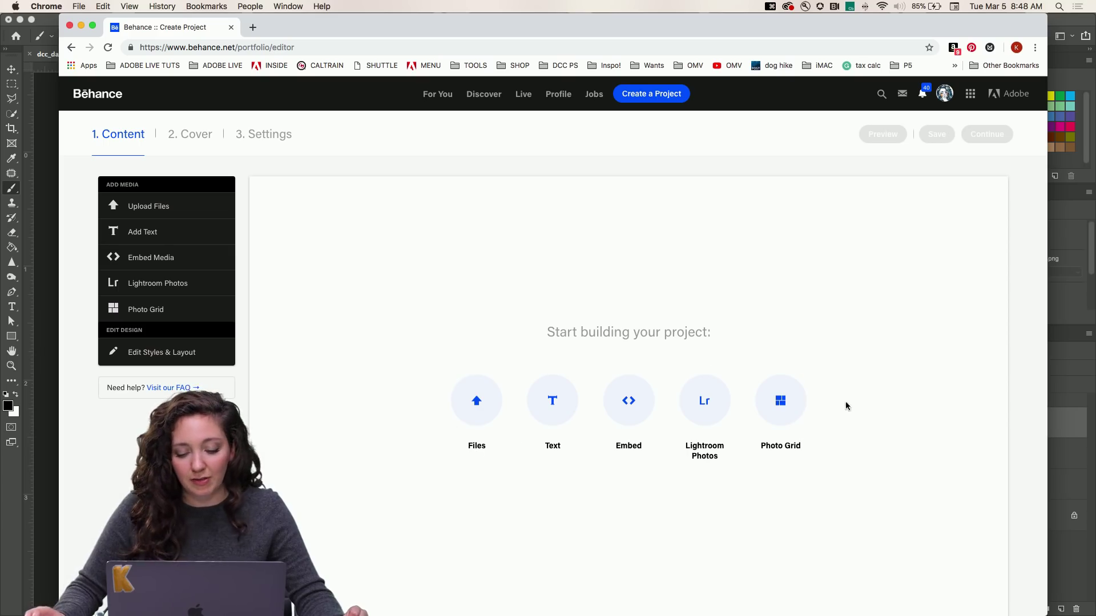
{"action": "left_click", "coordinate": [476, 406]}
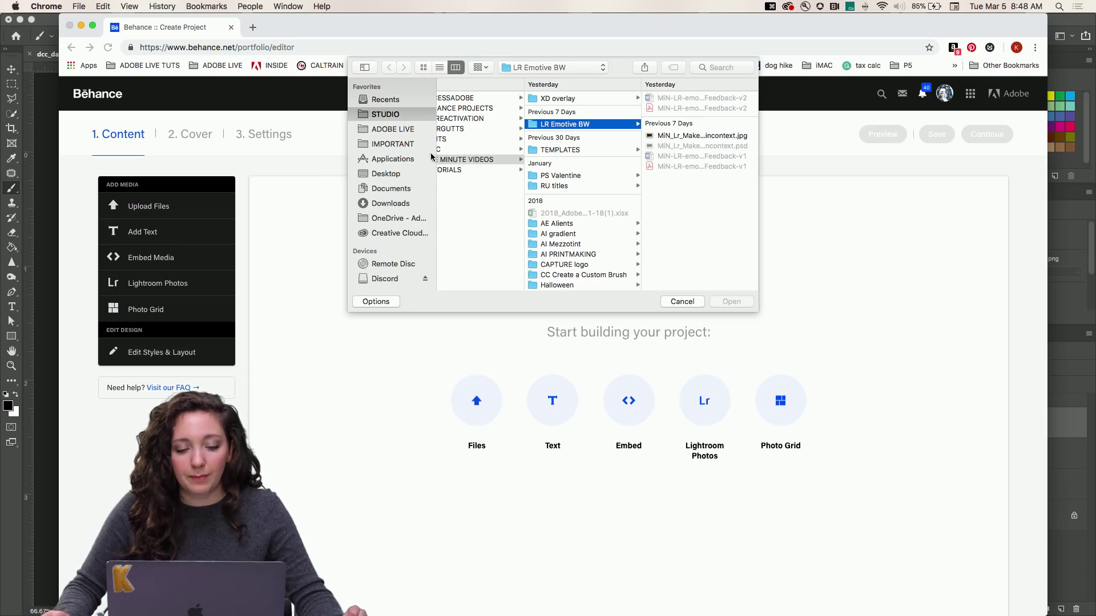
{"action": "left_click", "coordinate": [386, 130]}
{"action": "left_click", "coordinate": [479, 136]}
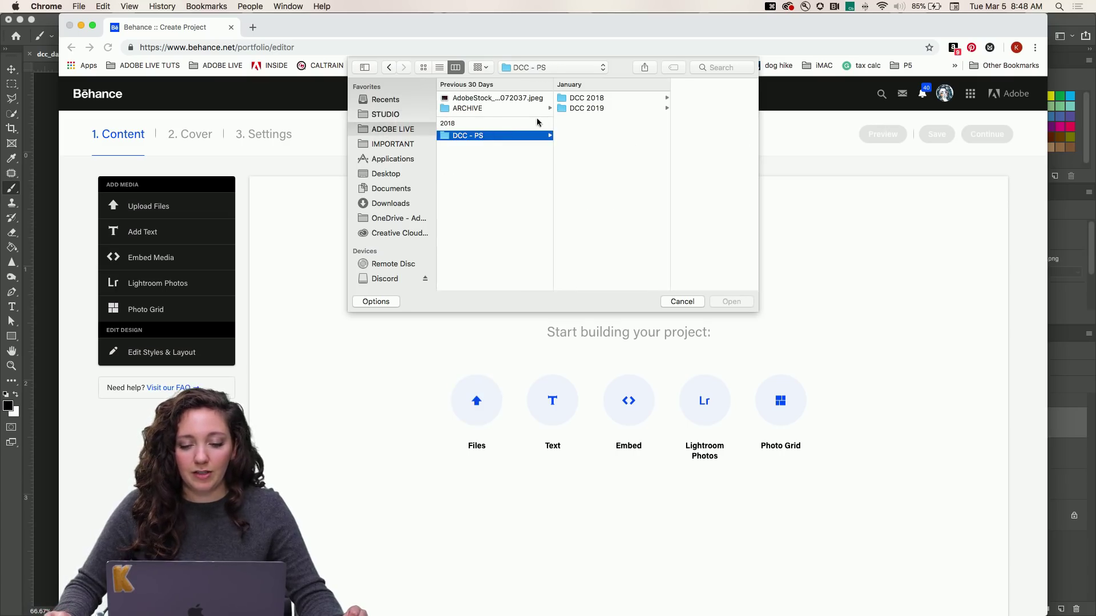
{"action": "left_click", "coordinate": [586, 109]}
{"action": "left_click", "coordinate": [684, 110]}
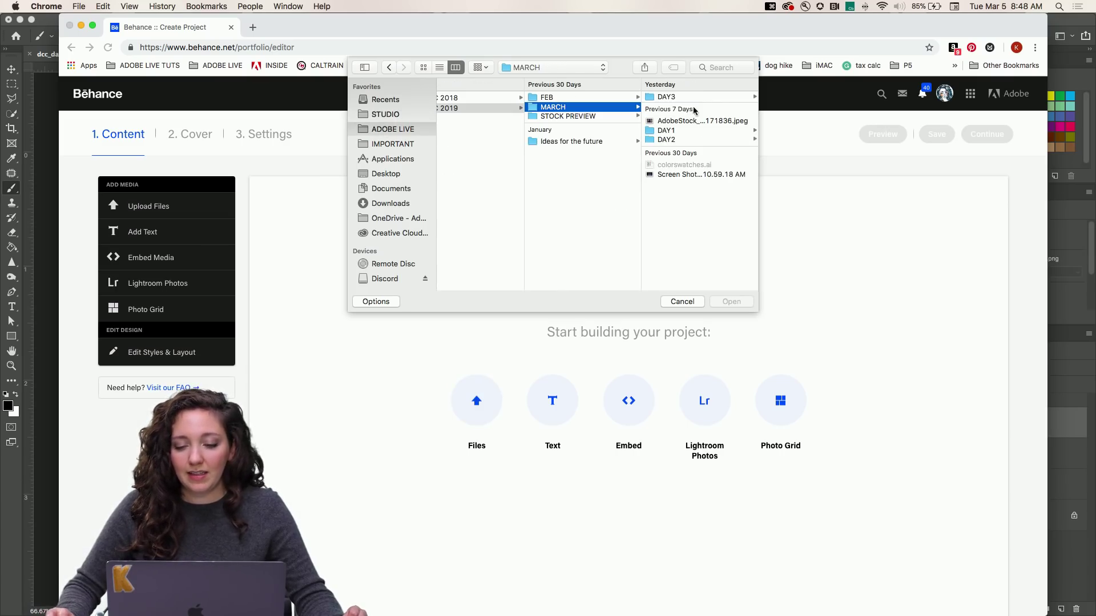
{"action": "left_click", "coordinate": [680, 135]}
{"action": "left_click", "coordinate": [696, 100]}
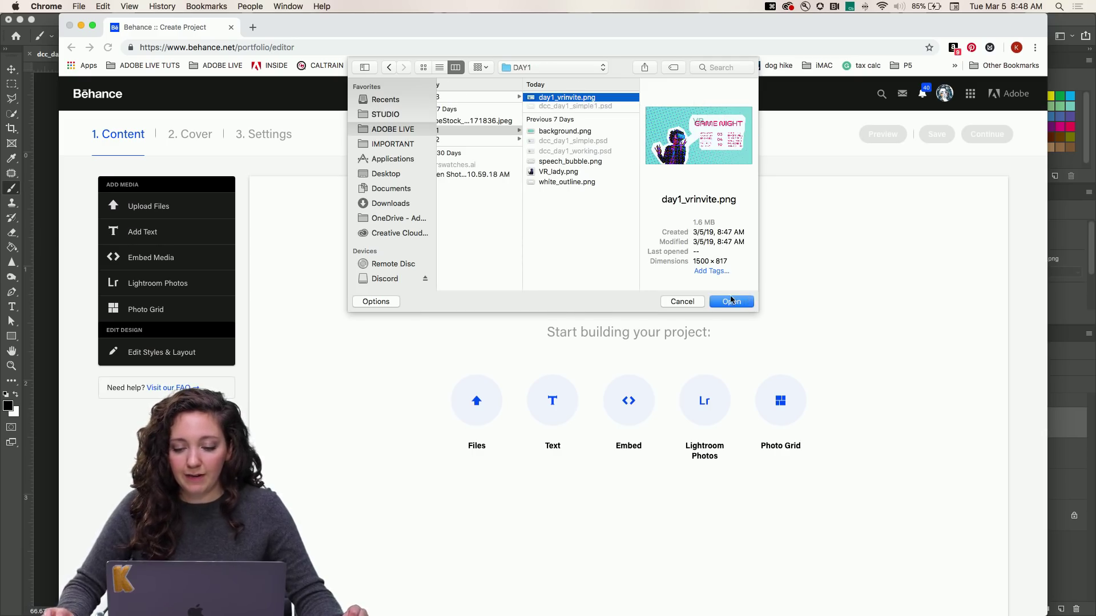
{"action": "left_click", "coordinate": [729, 301]}
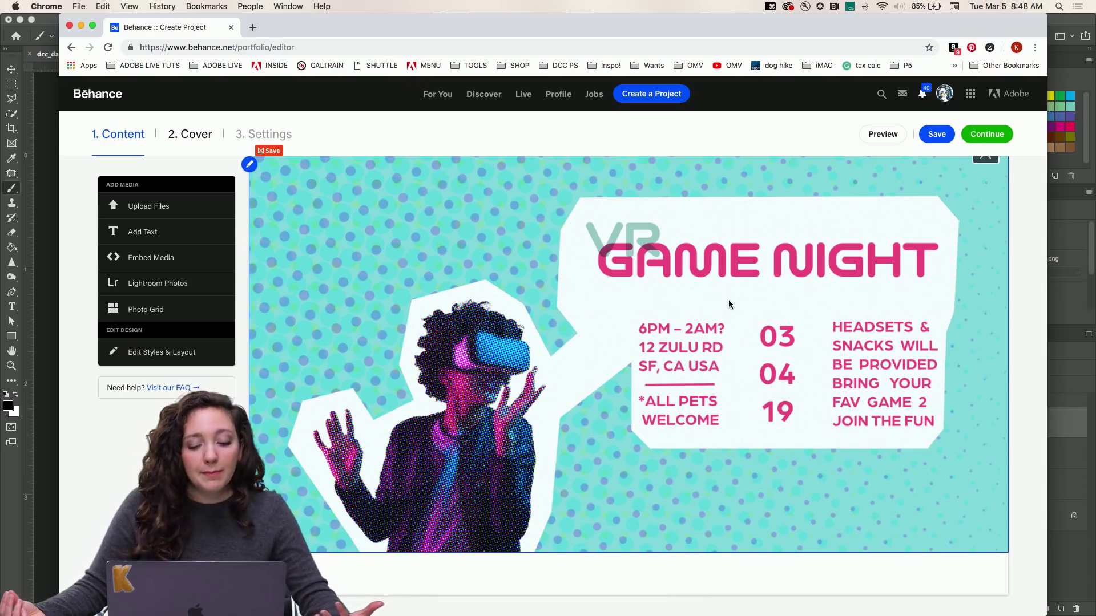
Step: Insert a text block below the uploaded invitation image reading "Day 1 - Party invite"
{"action": "scroll", "coordinate": [778, 262], "scroll_direction": "up", "scroll_amount": 2}
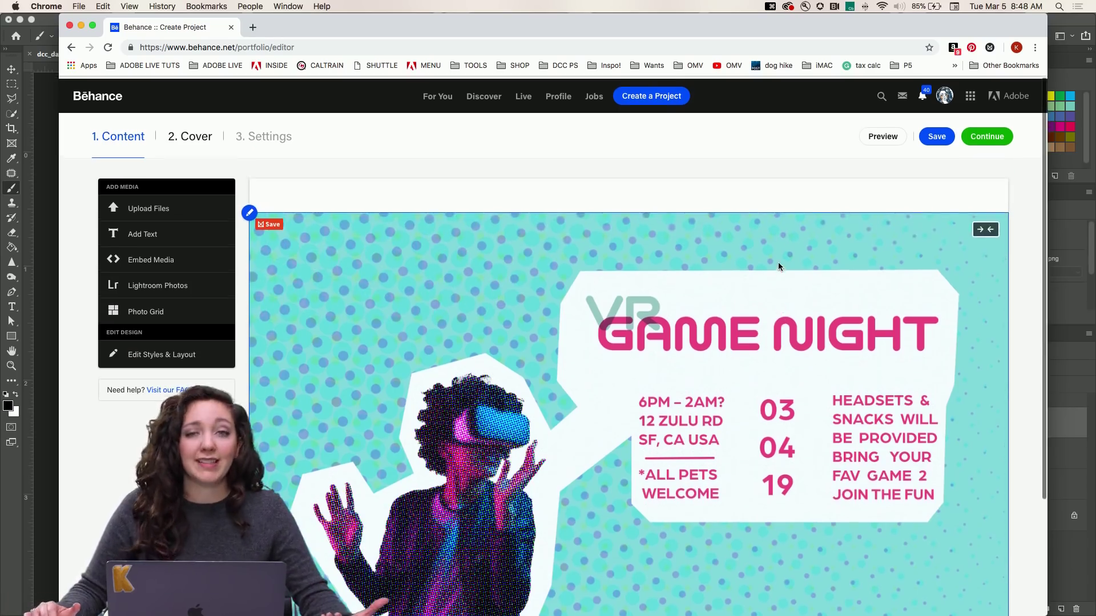
{"action": "scroll", "coordinate": [779, 264], "scroll_direction": "down", "scroll_amount": 1}
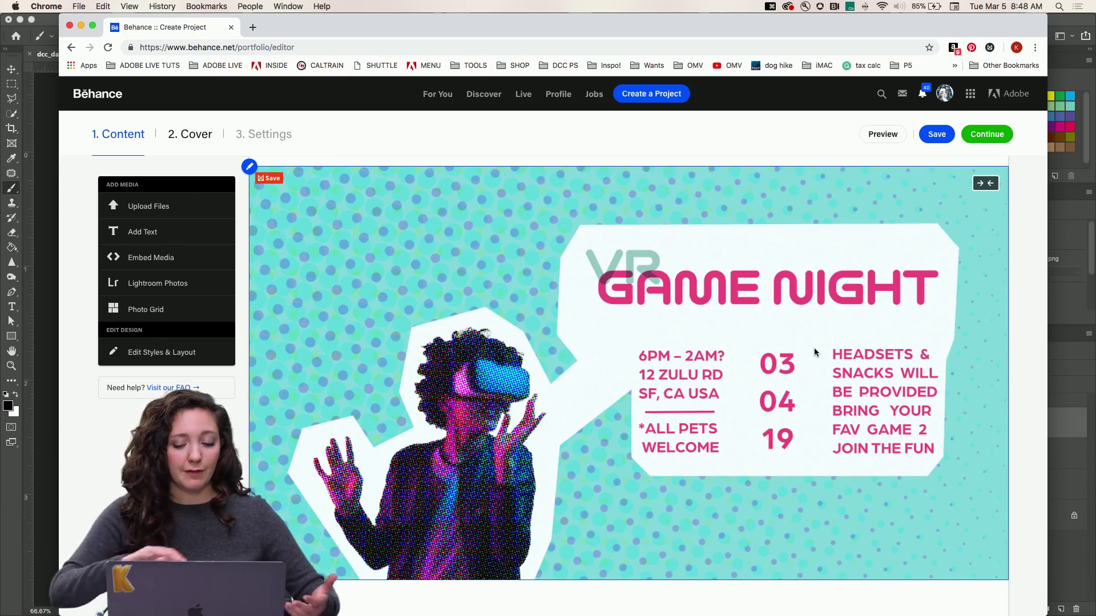
{"action": "scroll", "coordinate": [814, 386], "scroll_direction": "down", "scroll_amount": 3}
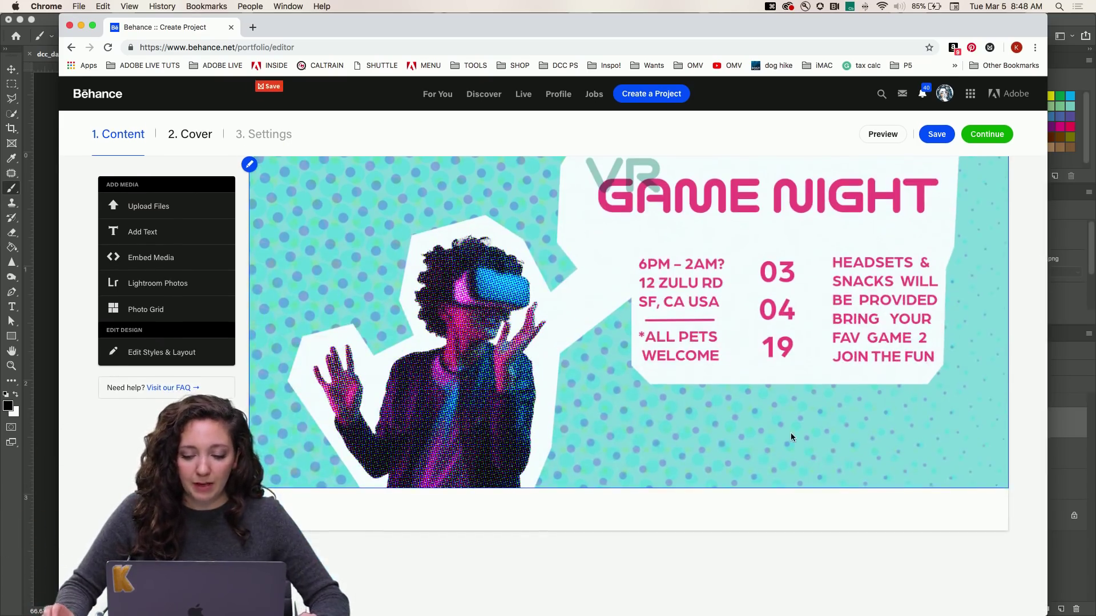
{"action": "mouse_move", "coordinate": [601, 513]}
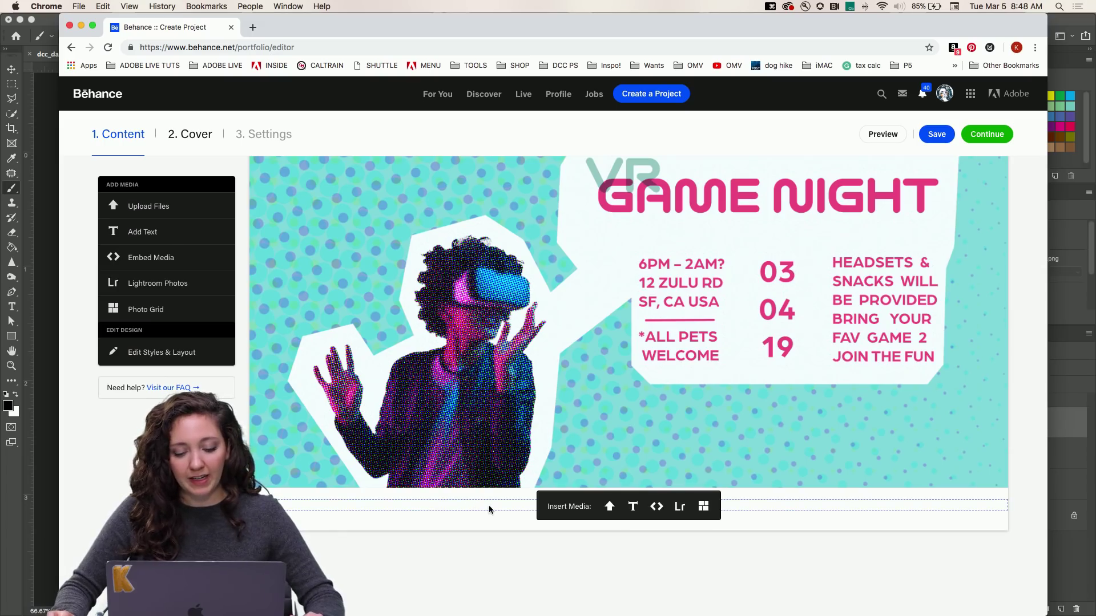
{"action": "left_click", "coordinate": [631, 507]}
{"action": "type", "text": "Day 1 - Party invite"}
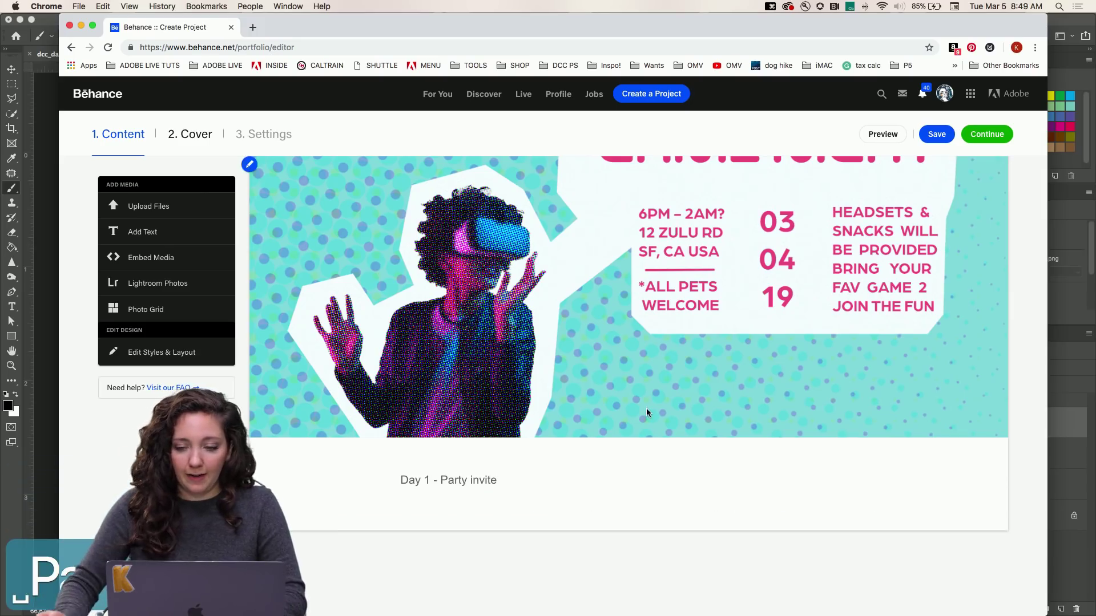
Step: Stop the KeyCastr keystroke casting and open the Behance project's cover image settings
{"action": "left_click", "coordinate": [771, 6]}
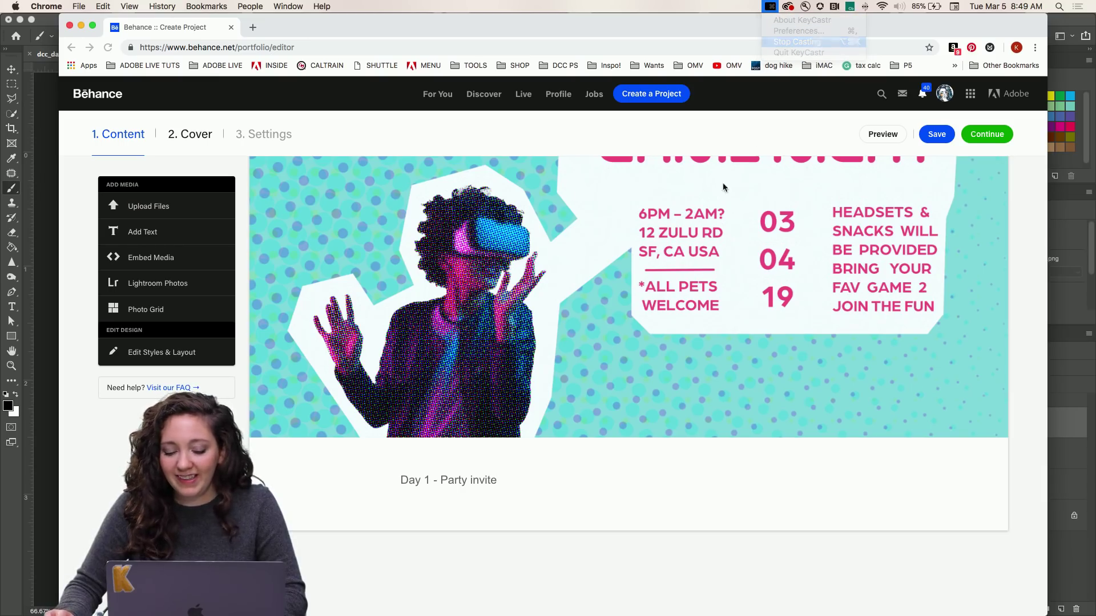
{"action": "left_click", "coordinate": [796, 42]}
{"action": "scroll", "coordinate": [573, 392], "scroll_direction": "up", "scroll_amount": 5}
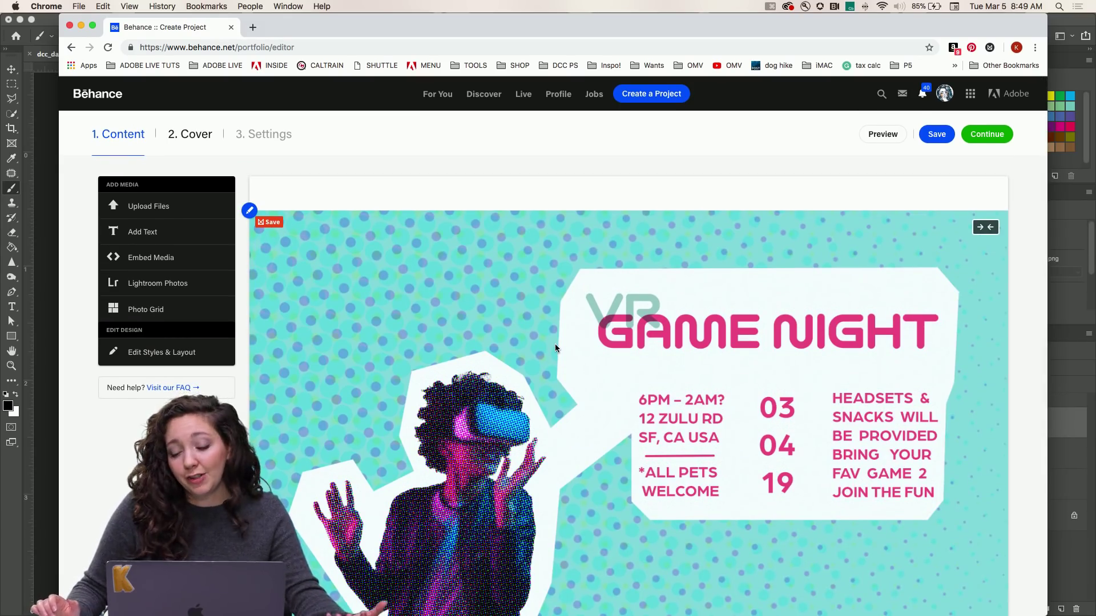
{"action": "scroll", "coordinate": [265, 335], "scroll_direction": "down", "scroll_amount": 5}
{"action": "scroll", "coordinate": [264, 335], "scroll_direction": "up", "scroll_amount": 5}
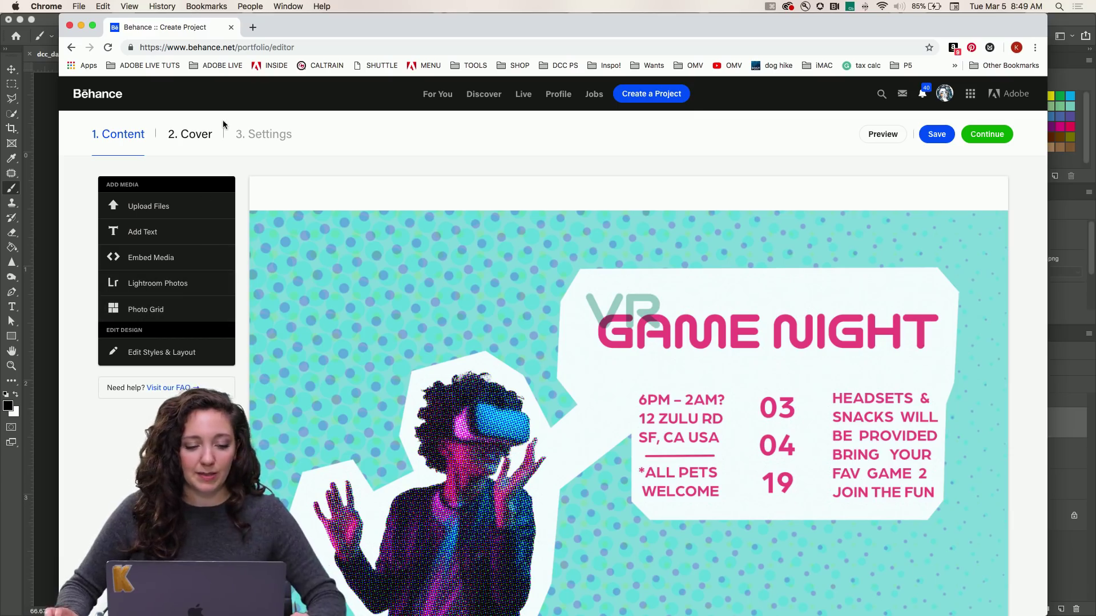
{"action": "left_click", "coordinate": [199, 139]}
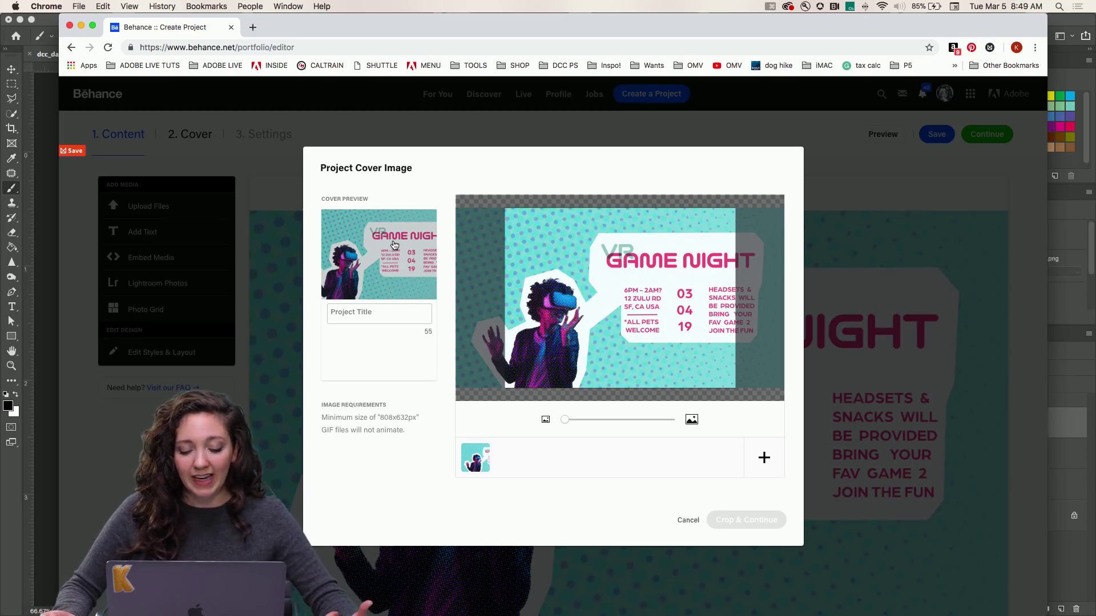
Step: Switch to Discord and look through the chat, ask-a-question and design-feedback channels of the Adobe Photoshop server
{"action": "mouse_move", "coordinate": [551, 609]}
{"action": "left_click", "coordinate": [594, 604]}
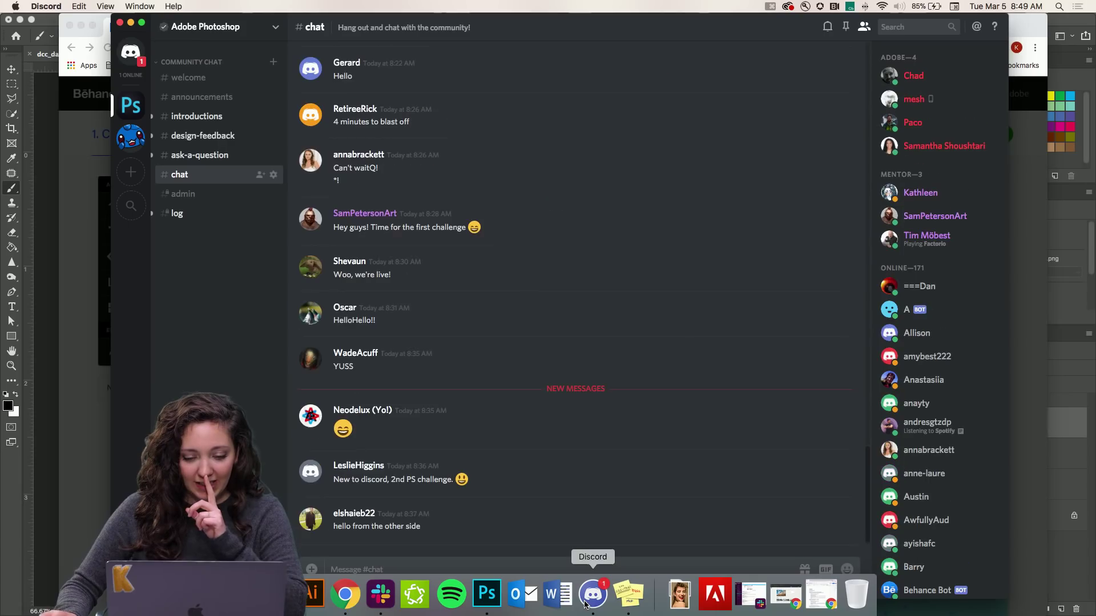
{"action": "scroll", "coordinate": [536, 432], "scroll_direction": "up", "scroll_amount": 15}
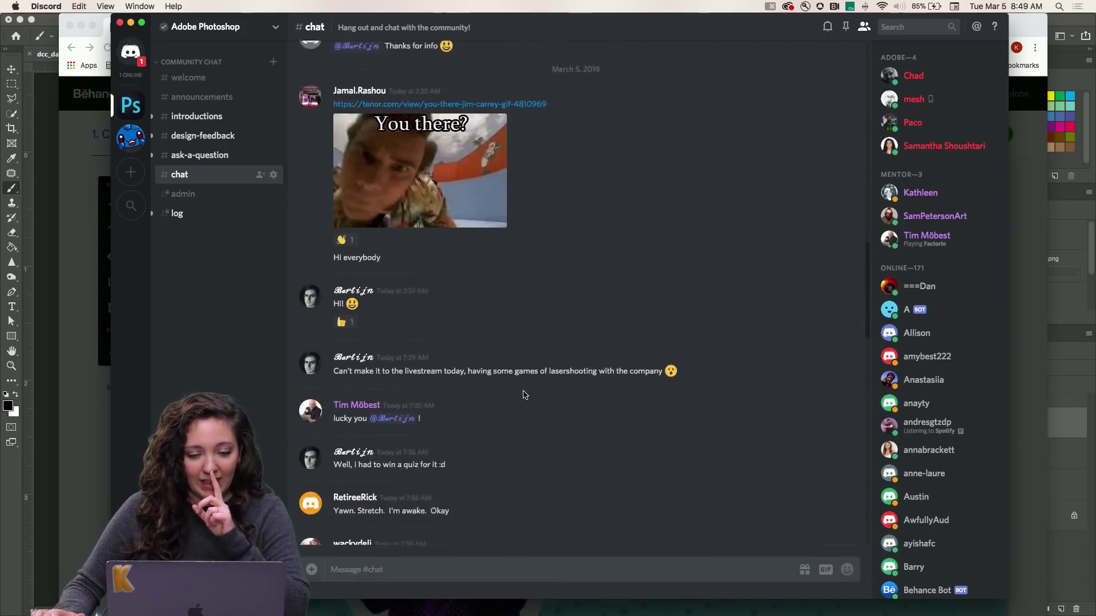
{"action": "scroll", "coordinate": [523, 393], "scroll_direction": "up", "scroll_amount": 5}
{"action": "left_click", "coordinate": [184, 158]}
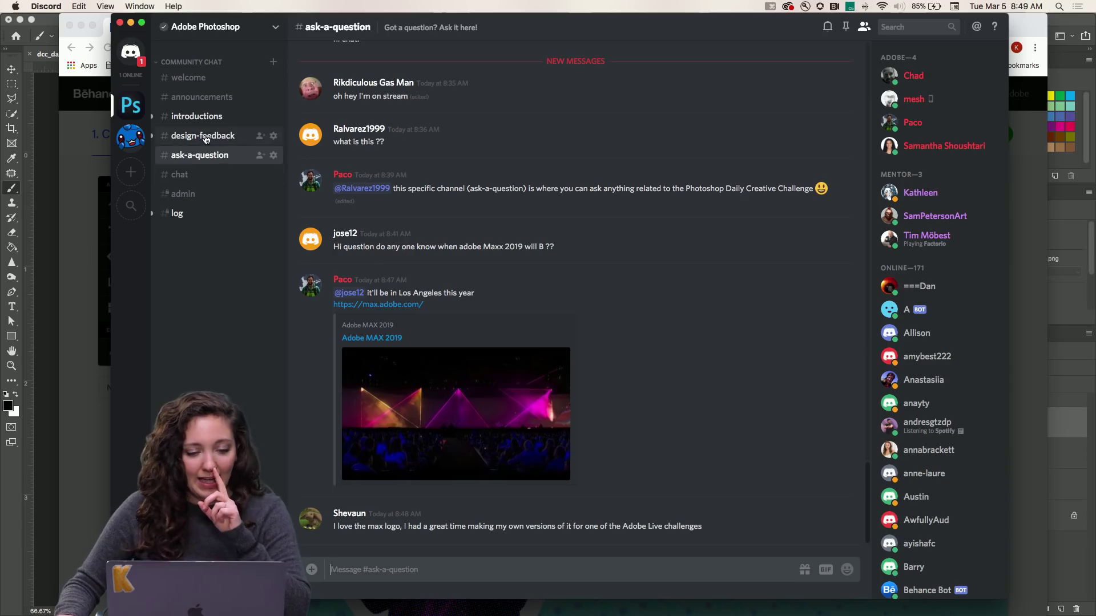
{"action": "left_click", "coordinate": [206, 139]}
{"action": "scroll", "coordinate": [452, 327], "scroll_direction": "up", "scroll_amount": 10}
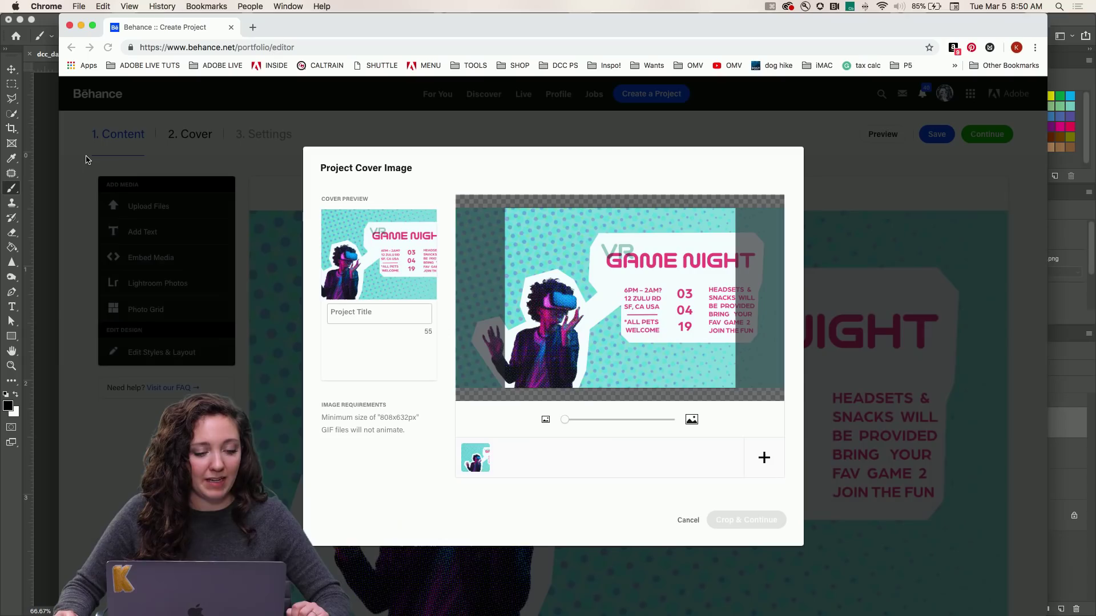
Step: Back in Behance, title the project "Level Up! PS Daily Creative Challenge" and shift the cover image so the whole VR lady fits the crop
{"action": "left_click", "coordinate": [87, 146]}
{"action": "left_click_drag", "start_coordinate": [575, 303], "coordinate": [615, 294]}
{"action": "left_click", "coordinate": [416, 312]}
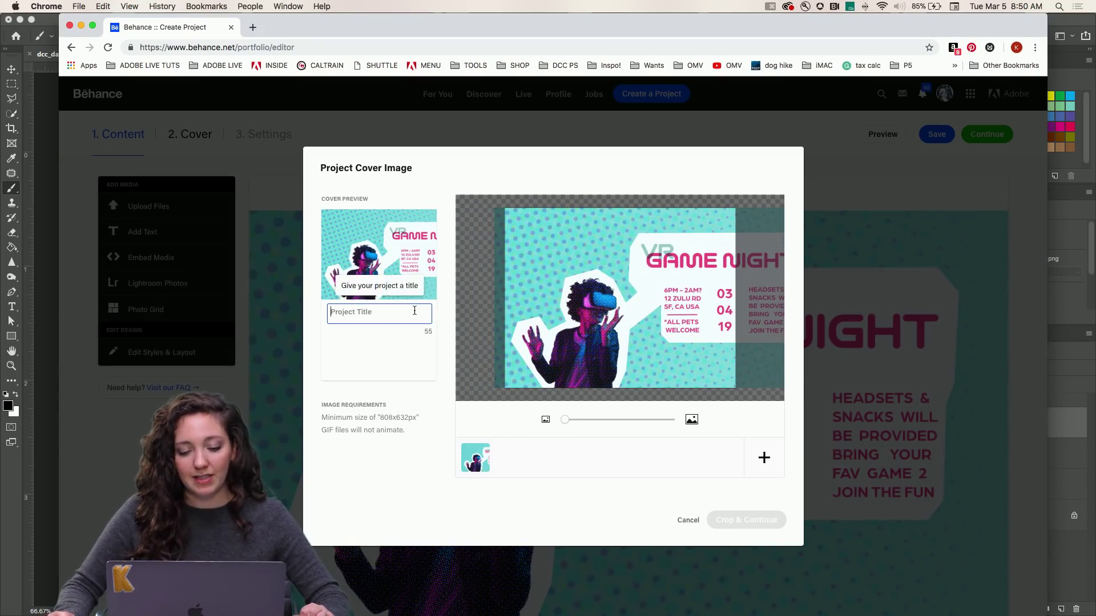
{"action": "type", "text": "Level"}
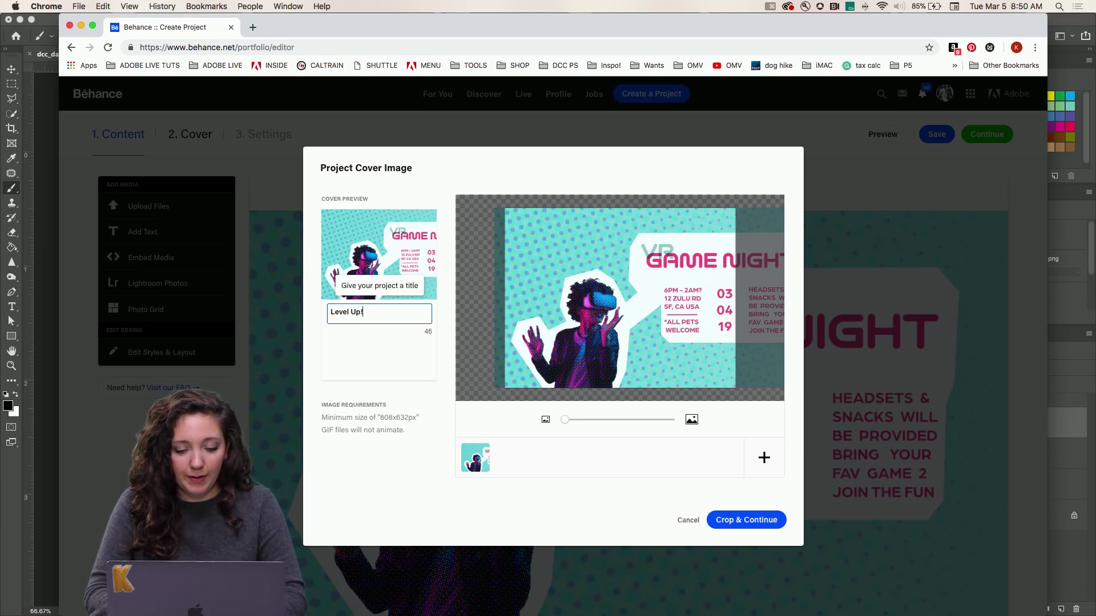
{"action": "type", "text": "Up! Daily Creative Challenge"}
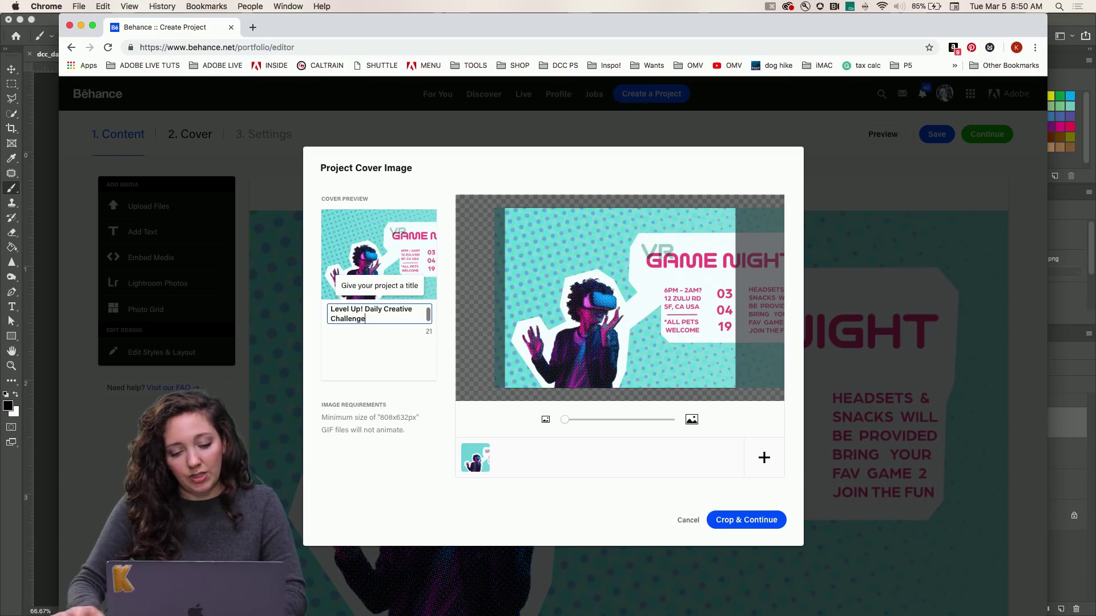
{"action": "left_click", "coordinate": [366, 311]}
{"action": "type", "text": "PS"}
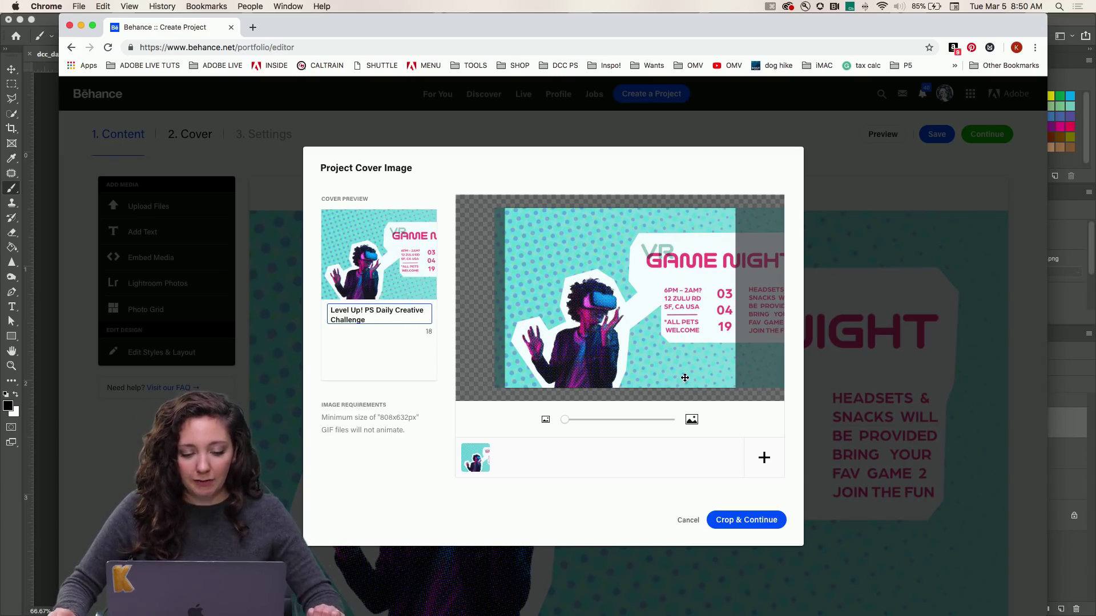
{"action": "left_click", "coordinate": [400, 271]}
{"action": "left_click_drag", "start_coordinate": [568, 292], "coordinate": [555, 292]}
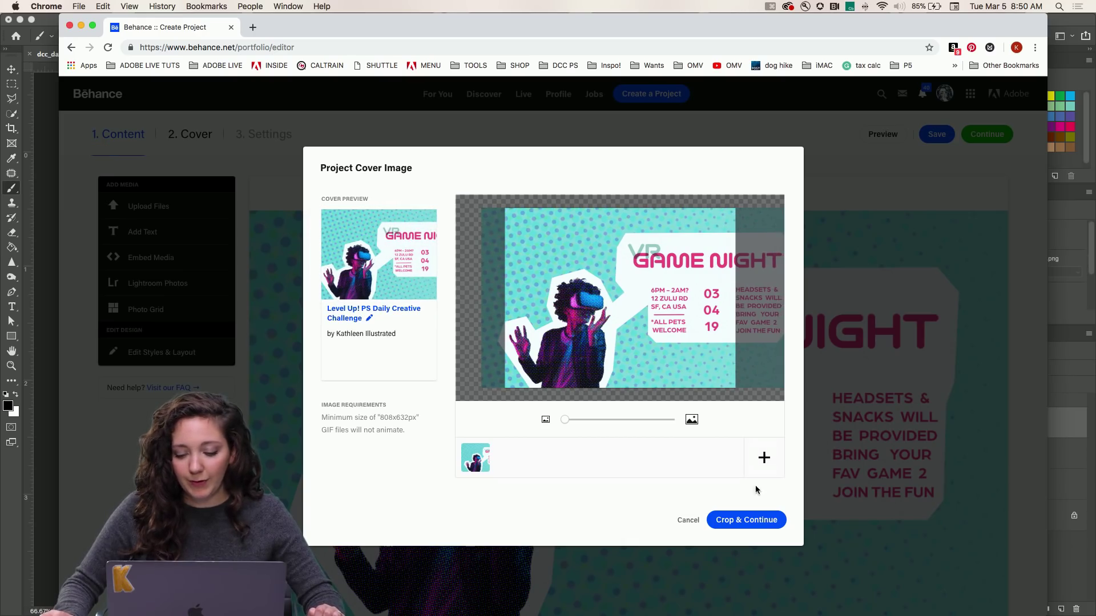
Step: Accept the cover crop and set the project's creative fields to Graphic Design, Branding and Typography
{"action": "left_click", "coordinate": [745, 521]}
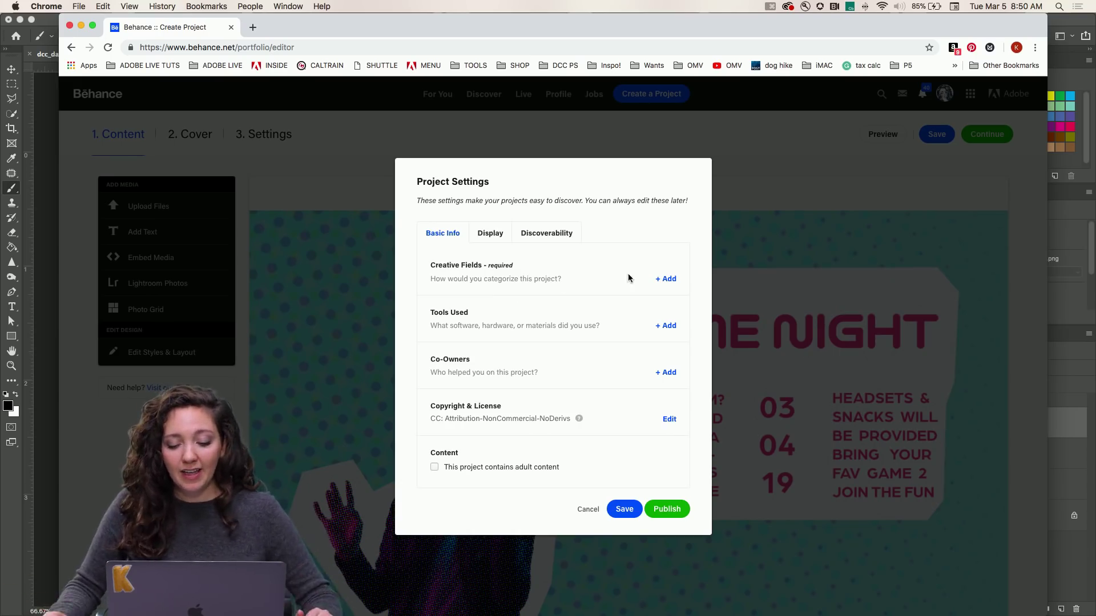
{"action": "left_click", "coordinate": [667, 279]}
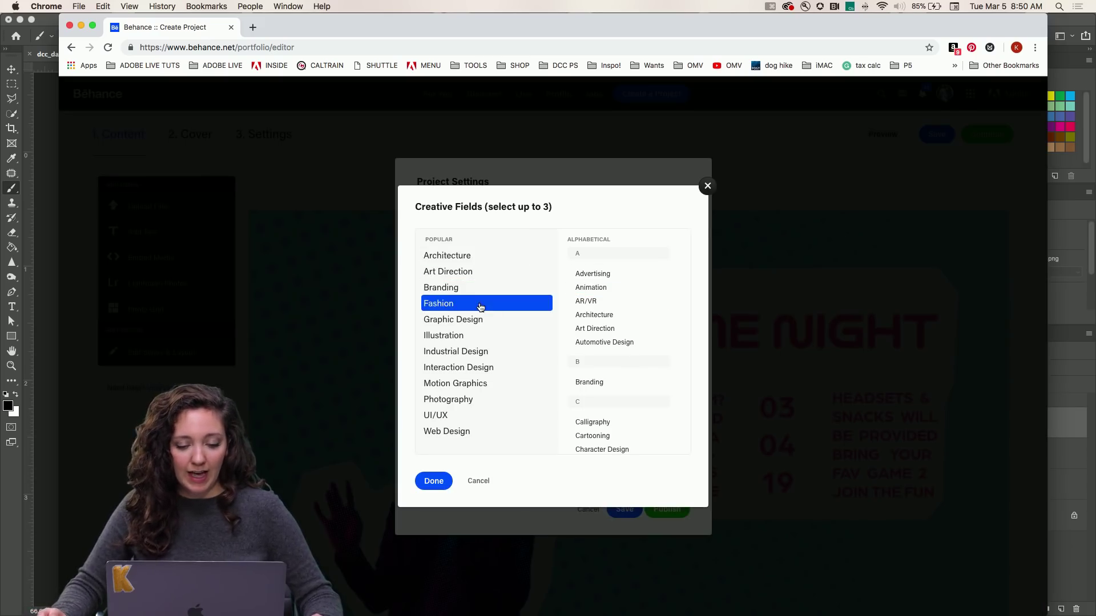
{"action": "left_click", "coordinate": [476, 321]}
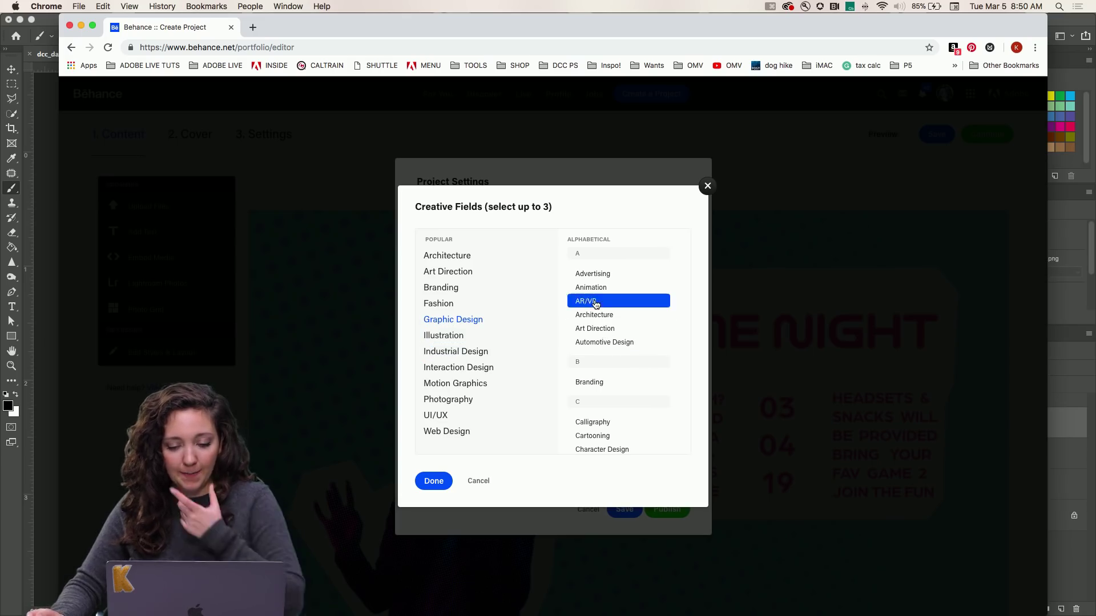
{"action": "scroll", "coordinate": [597, 379], "scroll_direction": "down", "scroll_amount": 1}
{"action": "left_click", "coordinate": [598, 365]}
{"action": "scroll", "coordinate": [598, 366], "scroll_direction": "down", "scroll_amount": 10}
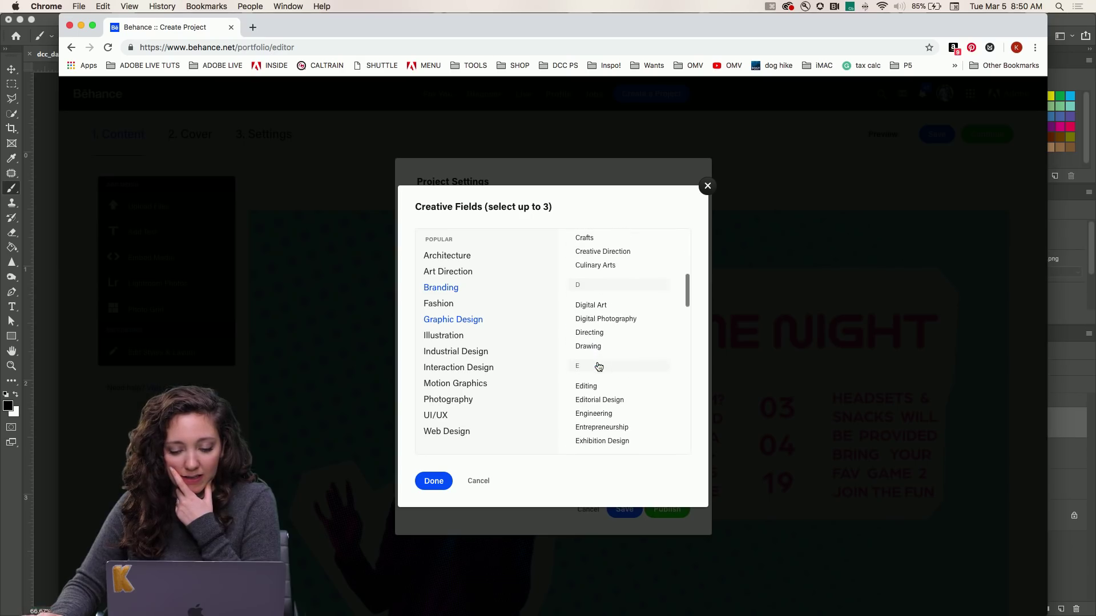
{"action": "scroll", "coordinate": [598, 367], "scroll_direction": "down", "scroll_amount": 15}
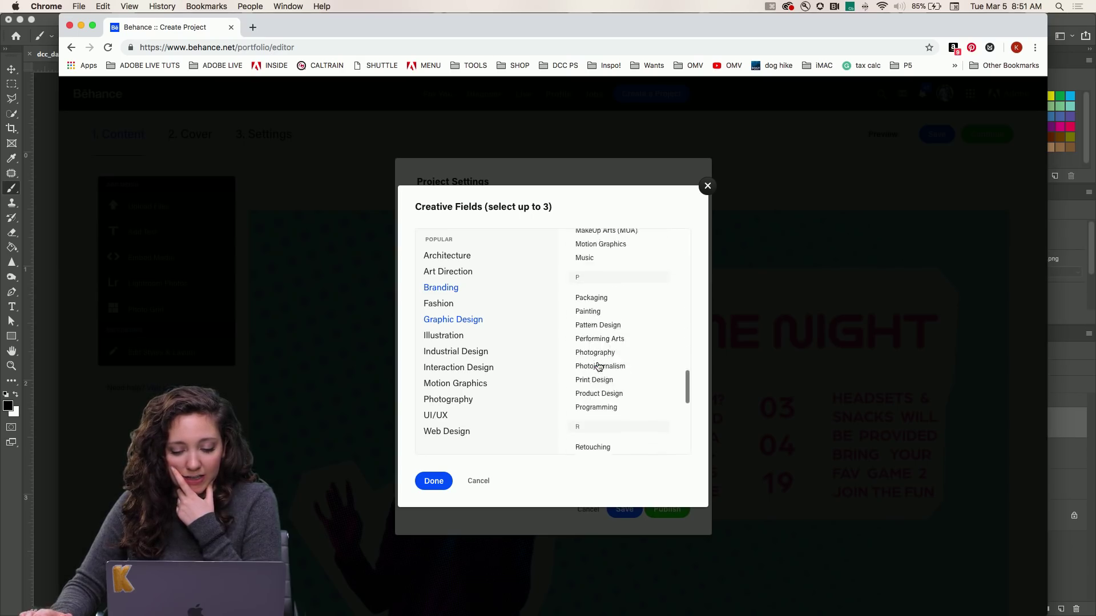
{"action": "scroll", "coordinate": [598, 367], "scroll_direction": "down", "scroll_amount": 8}
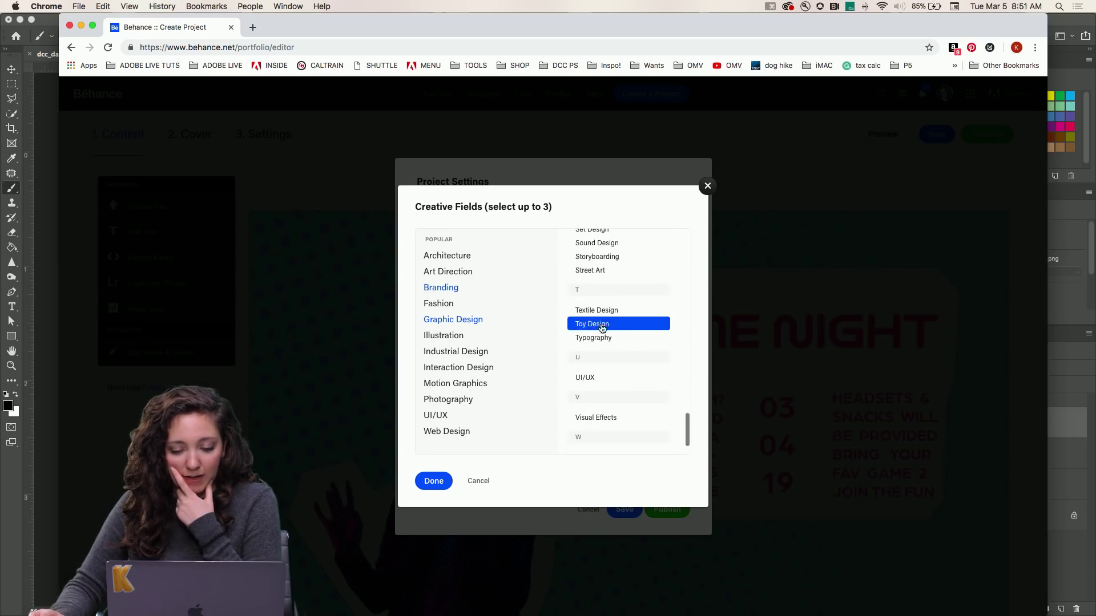
{"action": "left_click", "coordinate": [595, 337]}
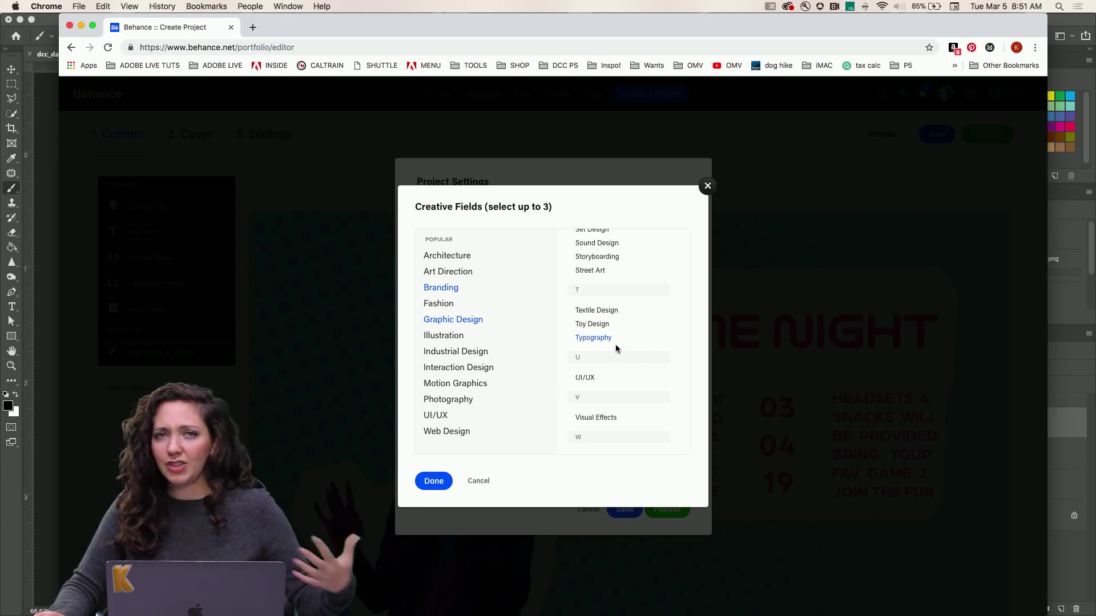
{"action": "scroll", "coordinate": [616, 348], "scroll_direction": "up", "scroll_amount": 20}
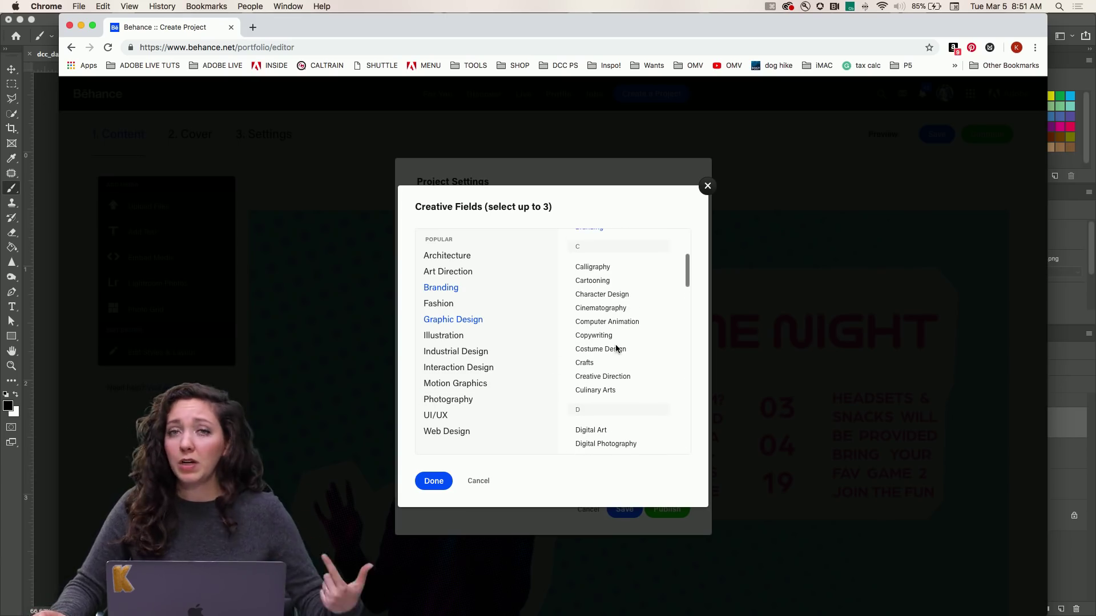
{"action": "left_click", "coordinate": [435, 482]}
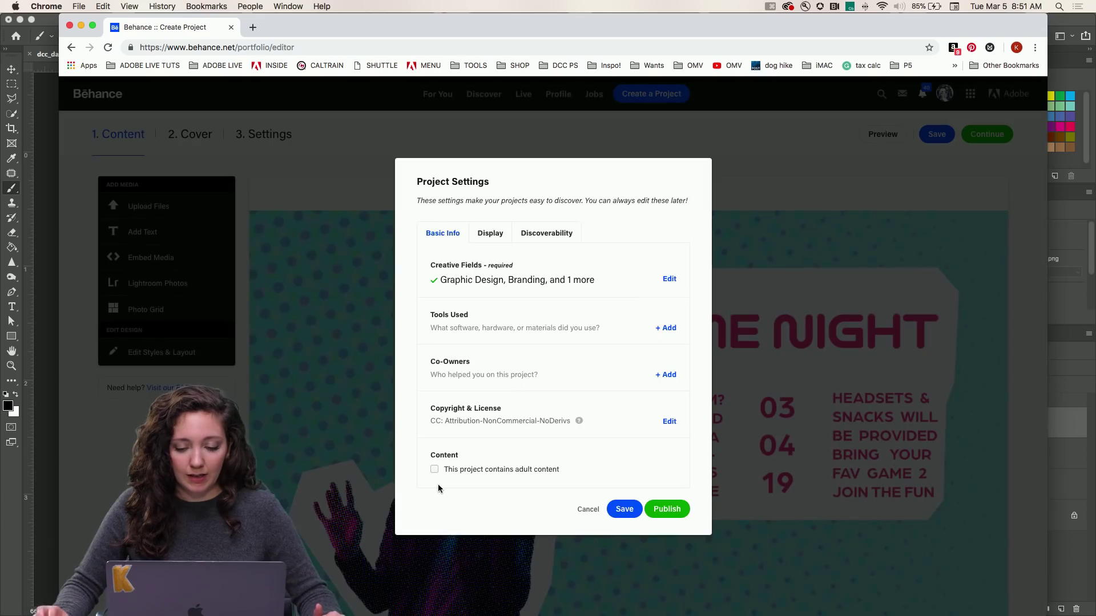
Step: Add Adobe Photoshop to the tools used on the project
{"action": "left_click", "coordinate": [665, 328]}
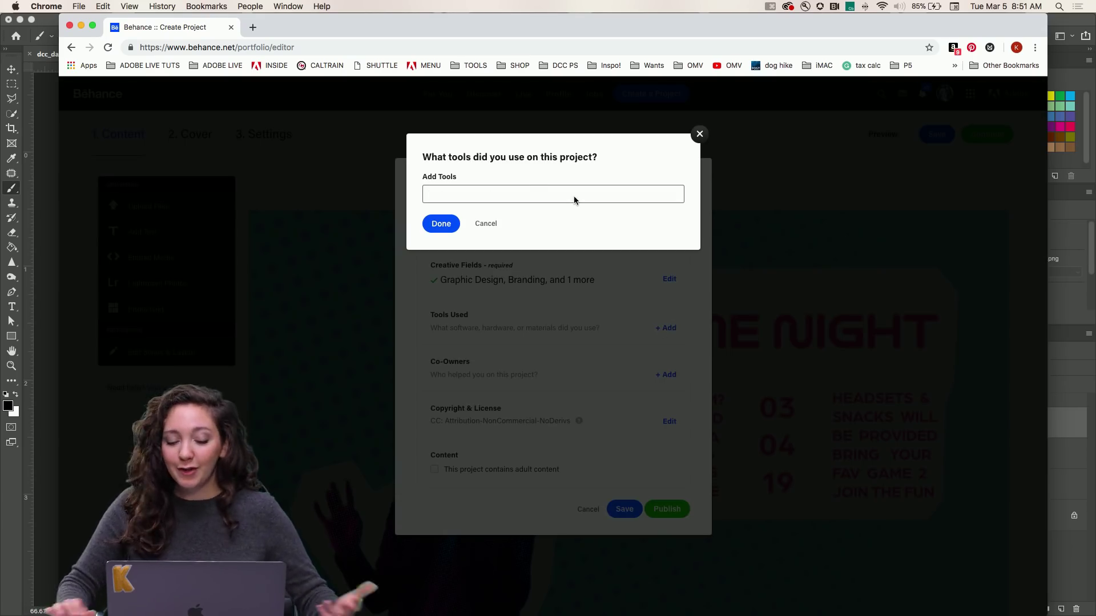
{"action": "type", "text": "photoshop"}
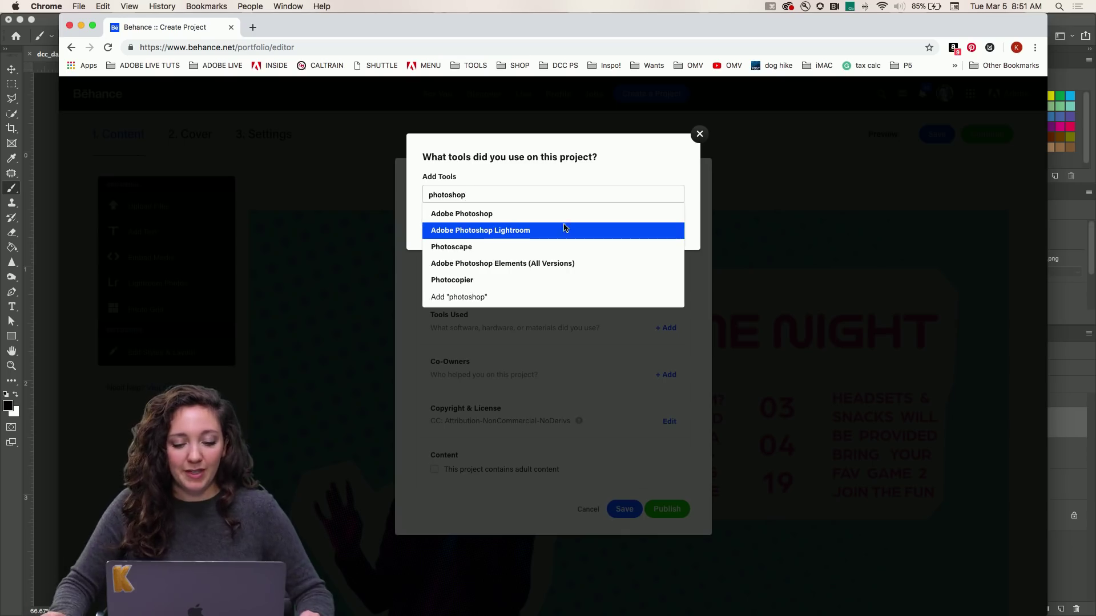
{"action": "left_click", "coordinate": [530, 214]}
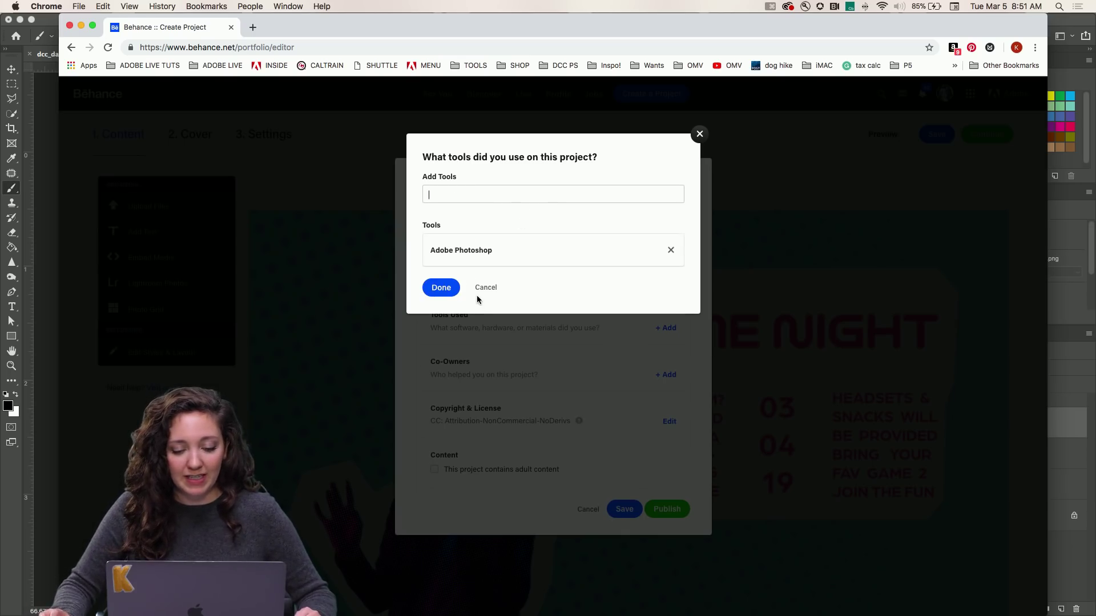
{"action": "left_click", "coordinate": [441, 289]}
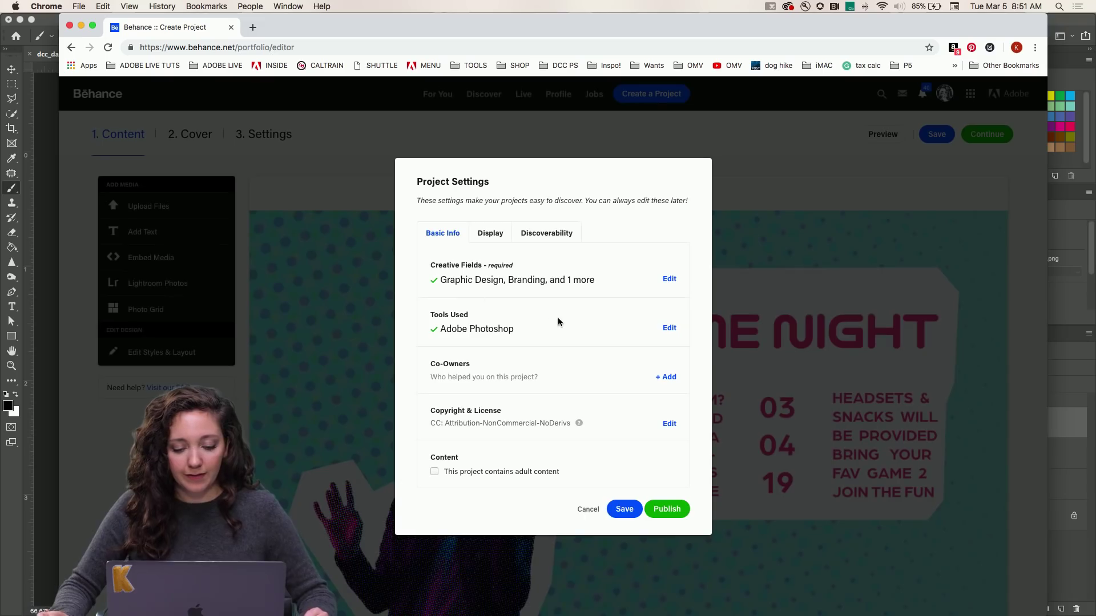
Step: Add the discoverability keyword "psdailychallenge", publish the project and dismiss the sharing prompt
{"action": "left_click", "coordinate": [536, 240]}
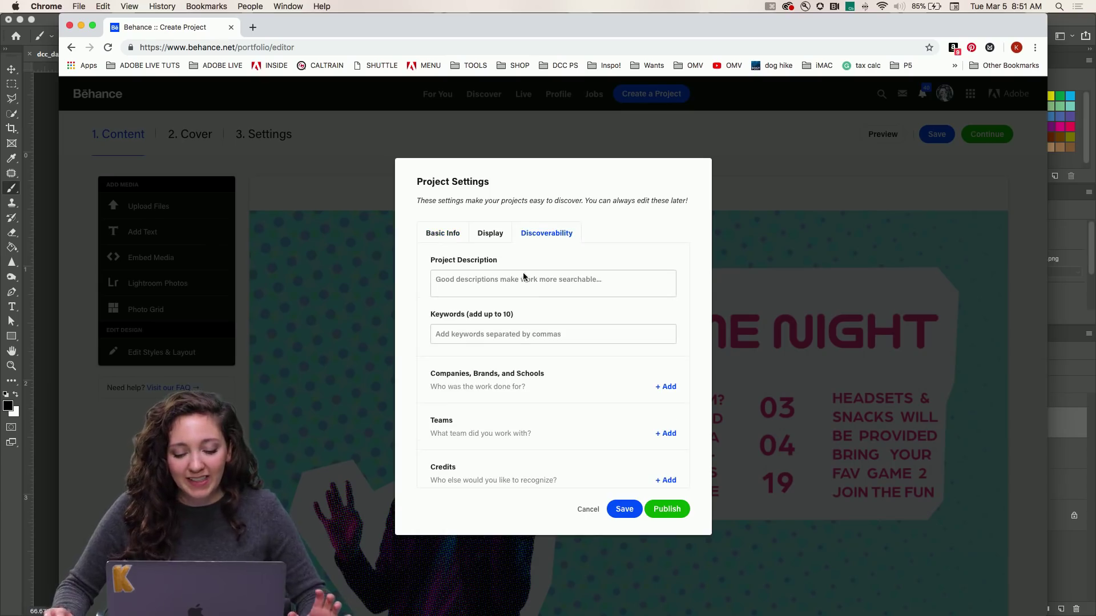
{"action": "left_click", "coordinate": [471, 335]}
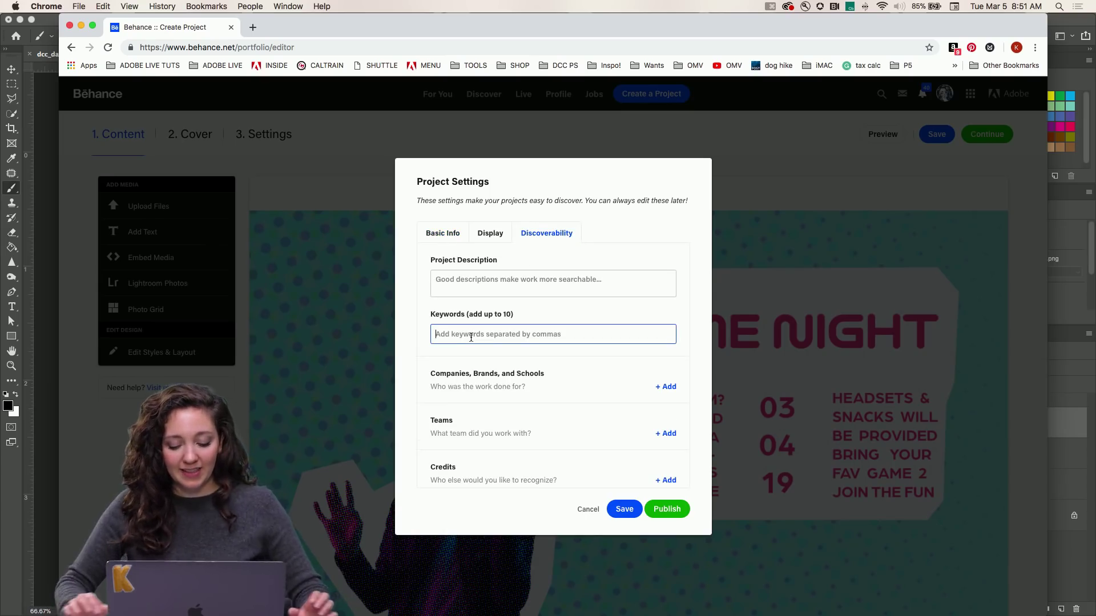
{"action": "type", "text": "psdailychallenge"}
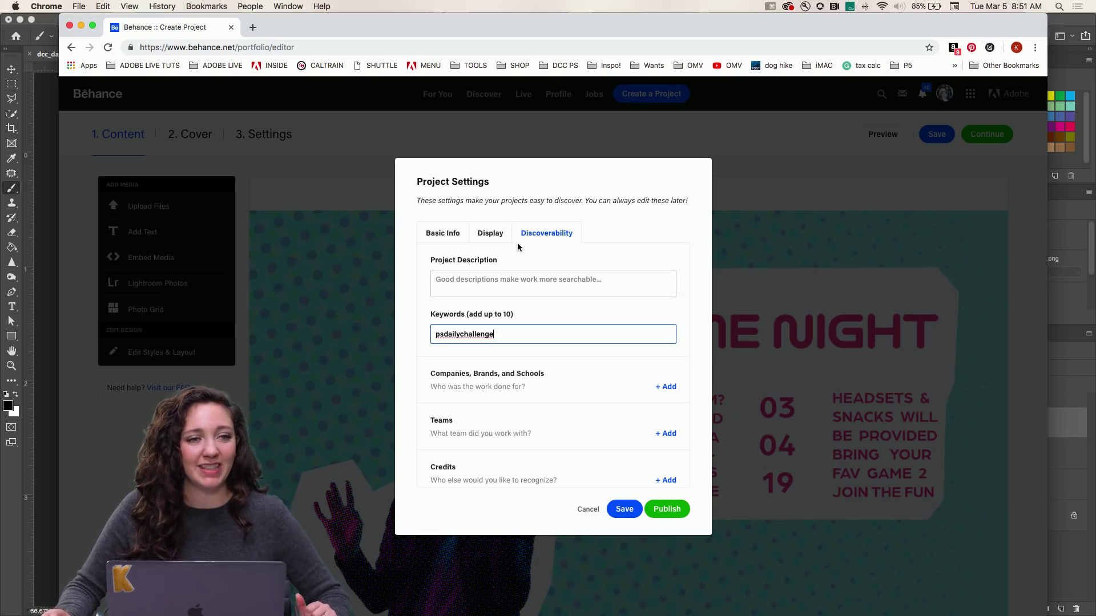
{"action": "left_click", "coordinate": [667, 509]}
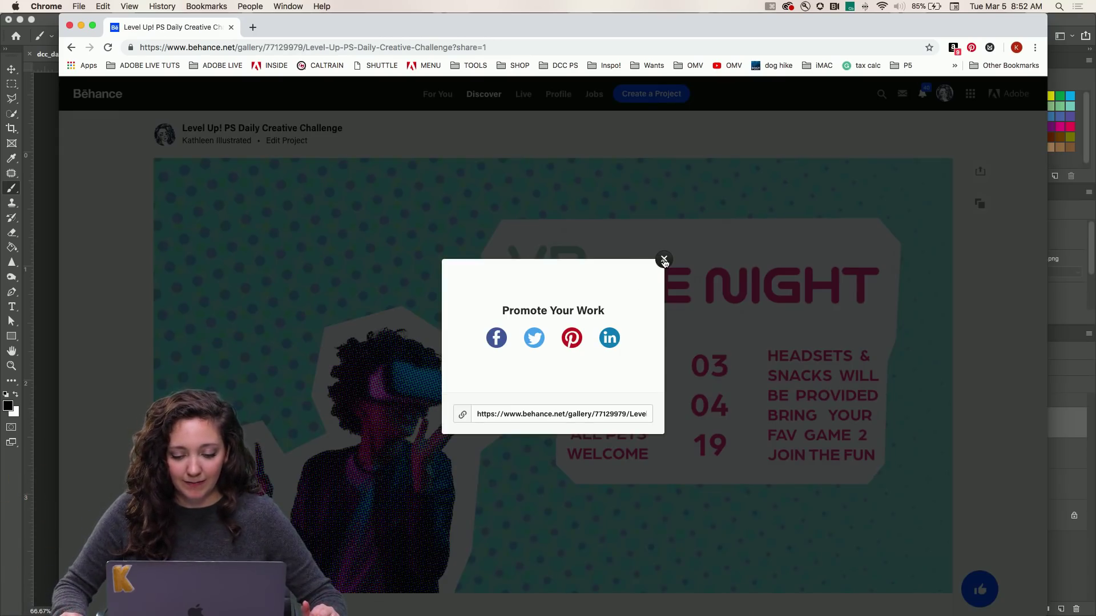
{"action": "left_click", "coordinate": [664, 260]}
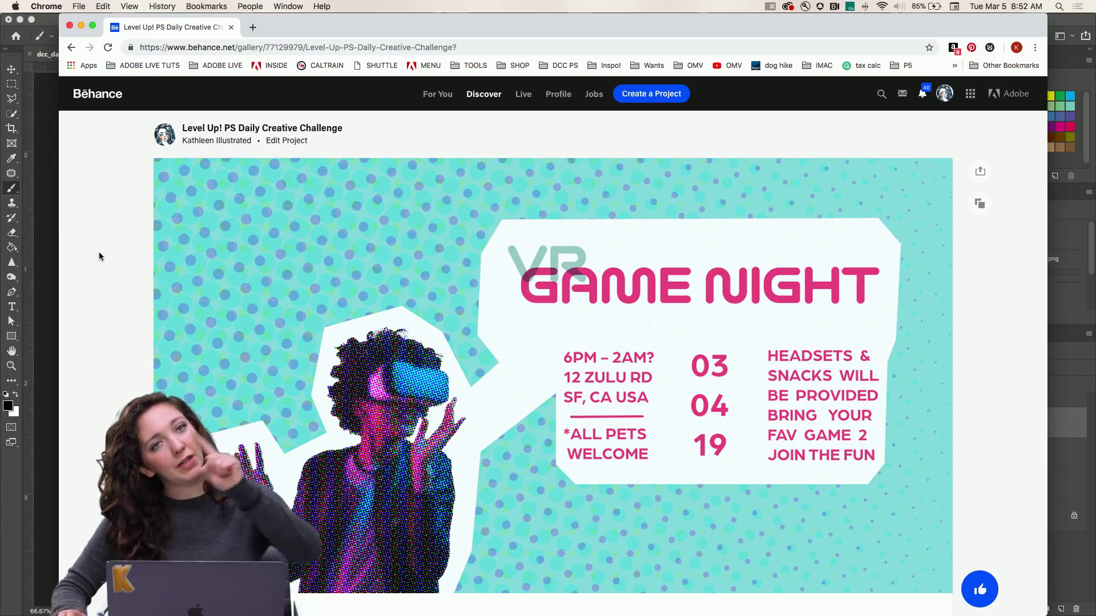
Step: Review the published invitation page and look over the project's thumbnail in the Behance profile's work grid
{"action": "scroll", "coordinate": [98, 252], "scroll_direction": "down", "scroll_amount": 3}
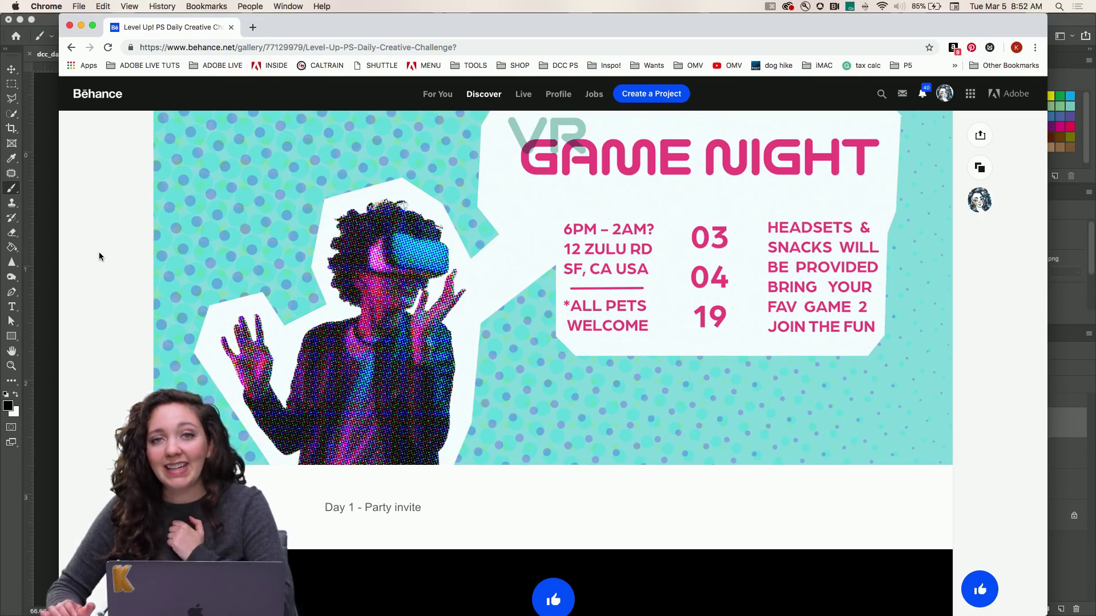
{"action": "scroll", "coordinate": [99, 256], "scroll_direction": "up", "scroll_amount": 3}
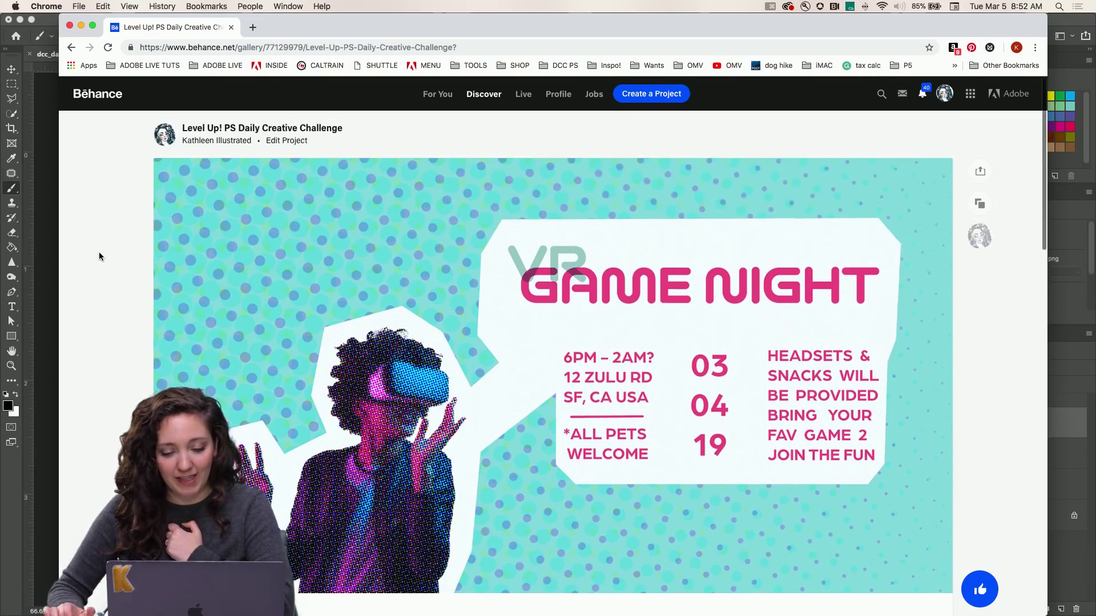
{"action": "scroll", "coordinate": [569, 291], "scroll_direction": "down", "scroll_amount": 2}
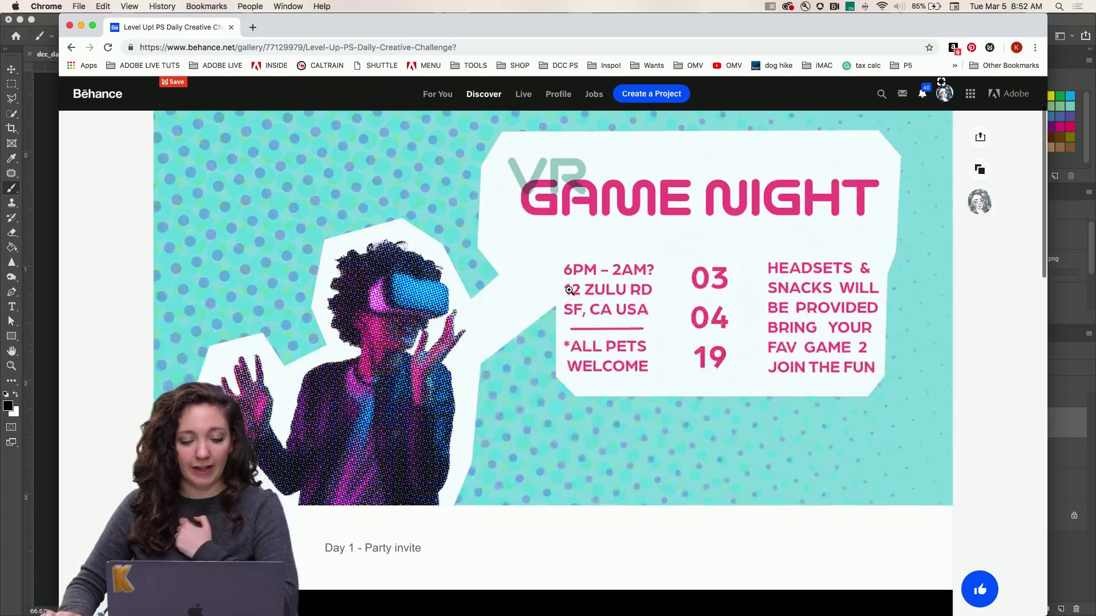
{"action": "left_click", "coordinate": [944, 93]}
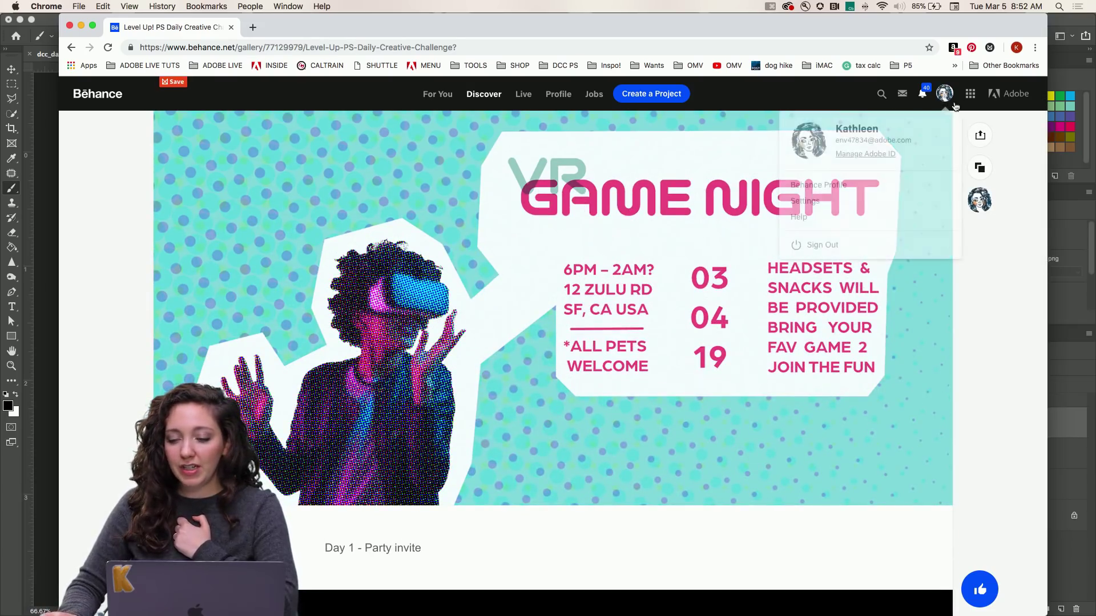
{"action": "left_click", "coordinate": [865, 183]}
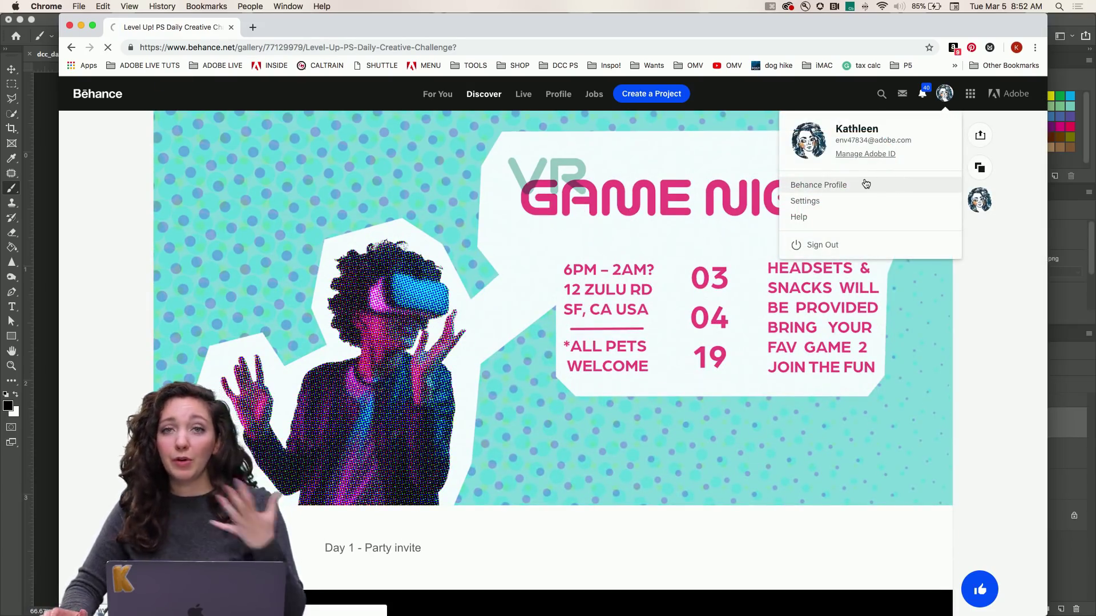
{"action": "scroll", "coordinate": [839, 215], "scroll_direction": "down", "scroll_amount": 3}
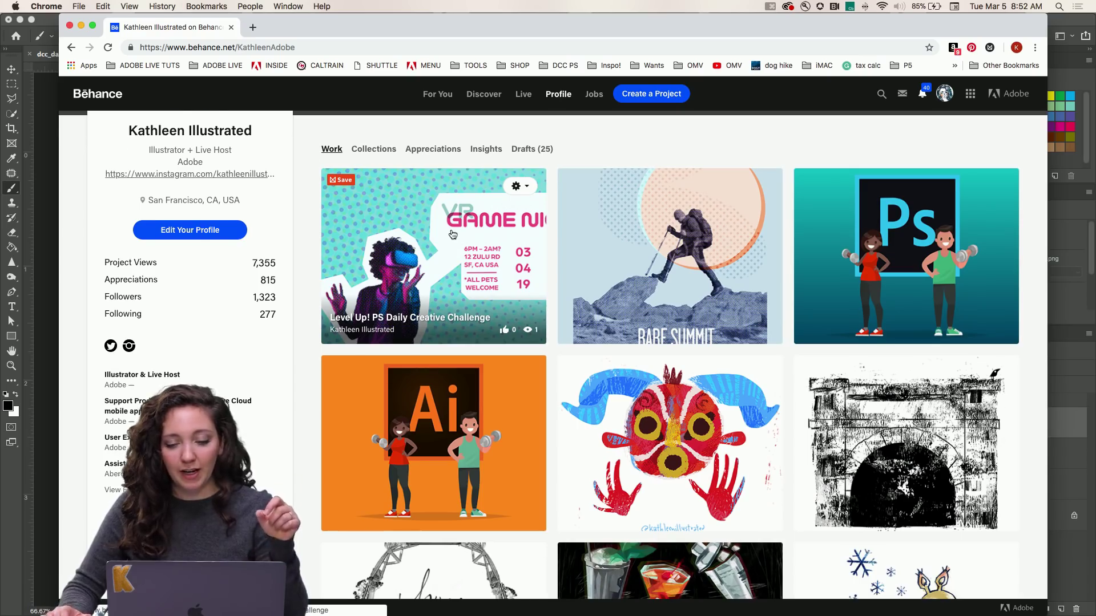
{"action": "scroll", "coordinate": [452, 234], "scroll_direction": "up", "scroll_amount": 3}
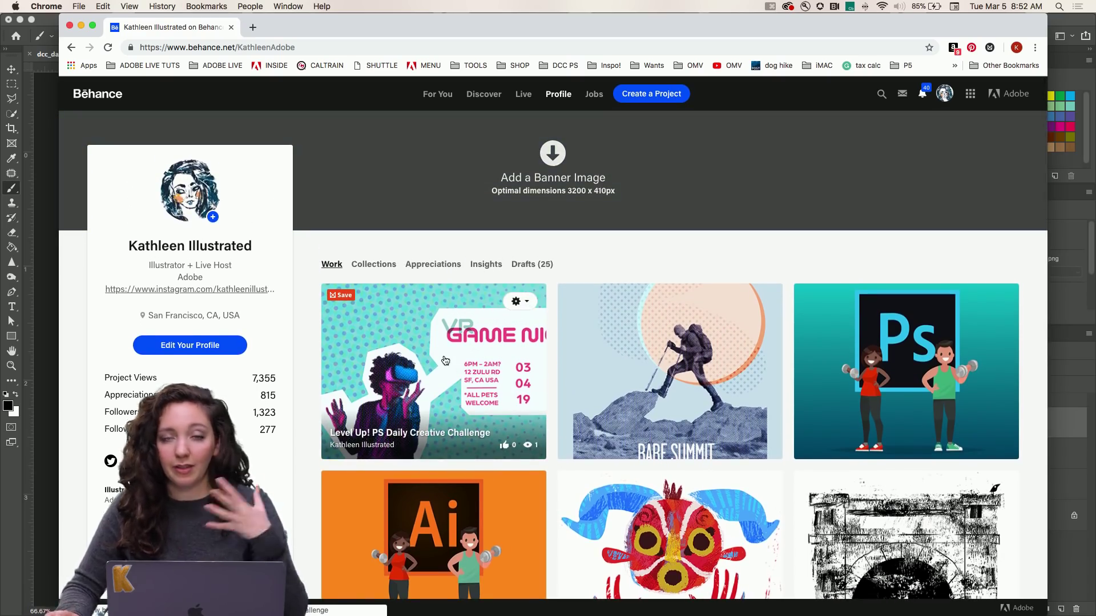
{"action": "scroll", "coordinate": [446, 360], "scroll_direction": "down", "scroll_amount": 2}
{"action": "scroll", "coordinate": [448, 360], "scroll_direction": "up", "scroll_amount": 2}
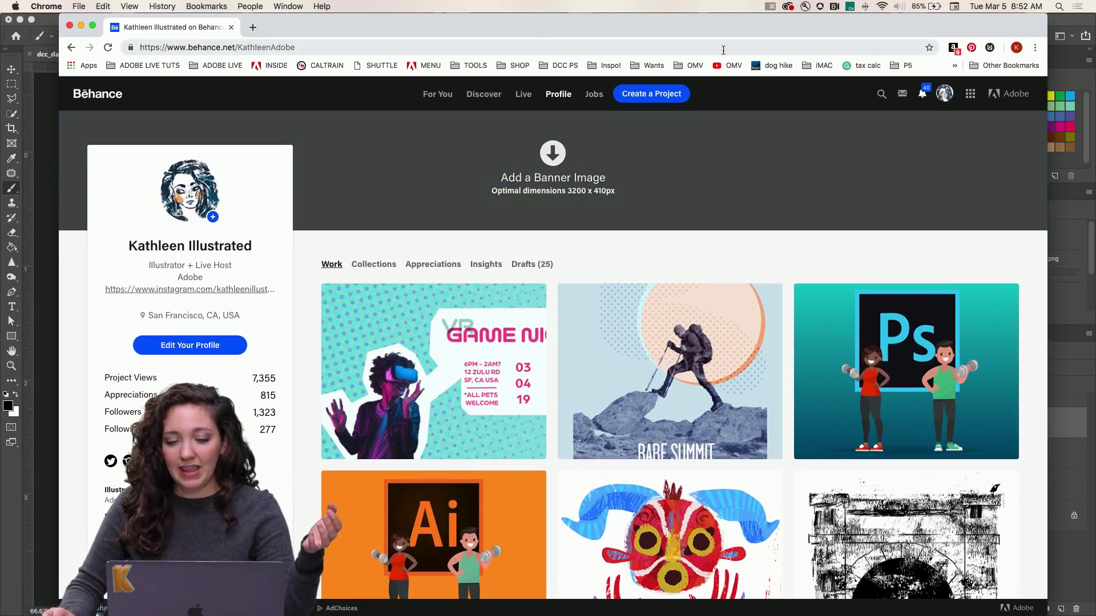
Step: Open the PSDAILYCHALLENGE project gallery through its bit.ly link and examine the submissions and their sorting options
{"action": "left_click", "coordinate": [724, 50]}
{"action": "type", "text": "bit/"}
{"action": "key", "text": "BackSpace"}
{"action": "type", "text": ".l"}
{"action": "key", "text": "Return"}
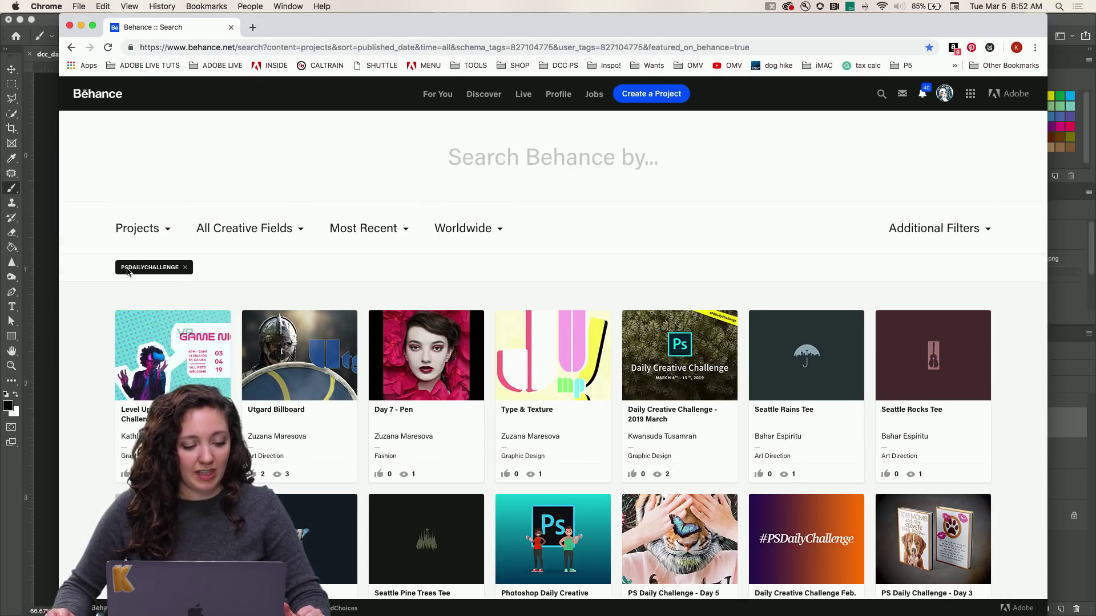
{"action": "scroll", "coordinate": [155, 274], "scroll_direction": "down", "scroll_amount": 3}
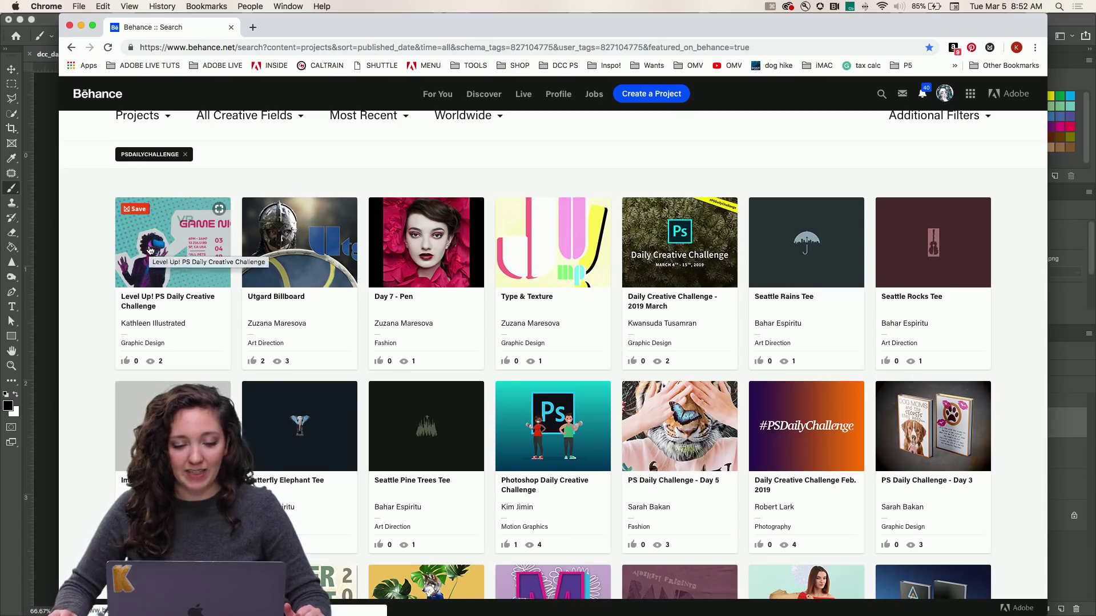
{"action": "scroll", "coordinate": [150, 250], "scroll_direction": "up", "scroll_amount": 3}
{"action": "left_click", "coordinate": [370, 228]}
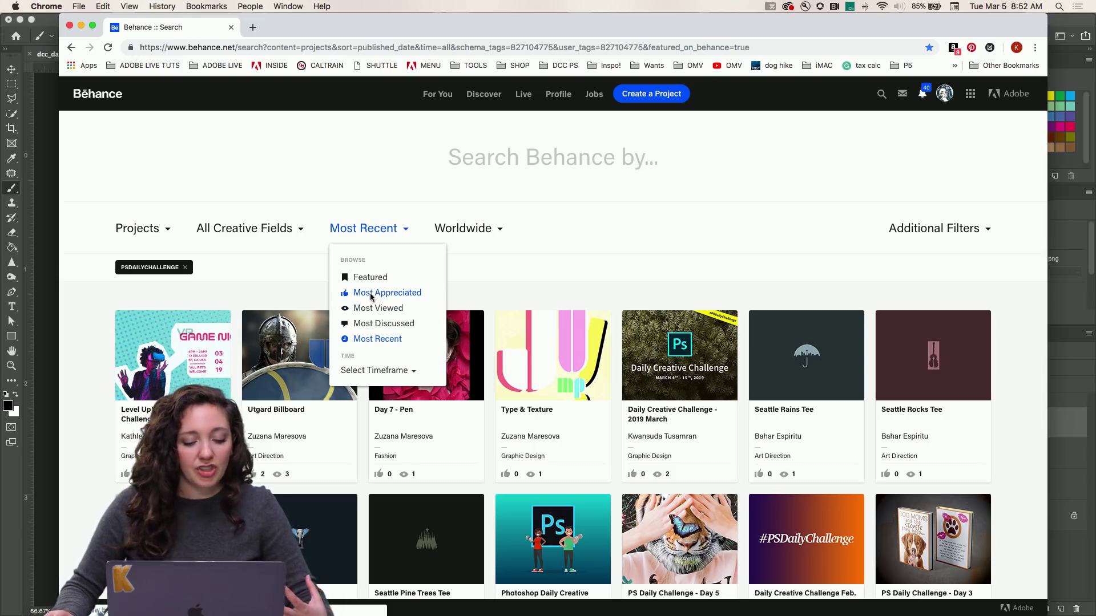
{"action": "left_click", "coordinate": [93, 310]}
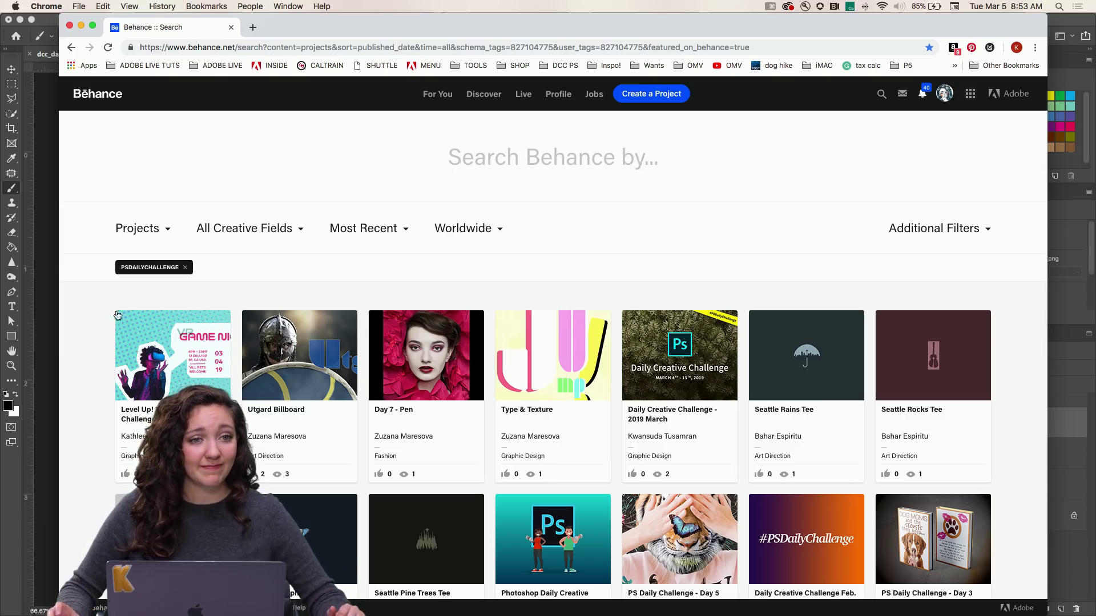
Step: Browse the challenge gallery and open "Level Up! PS Daily Creative Challenge" to examine its comment area, tools, creative fields and keyword
{"action": "scroll", "coordinate": [133, 282], "scroll_direction": "down", "scroll_amount": 2}
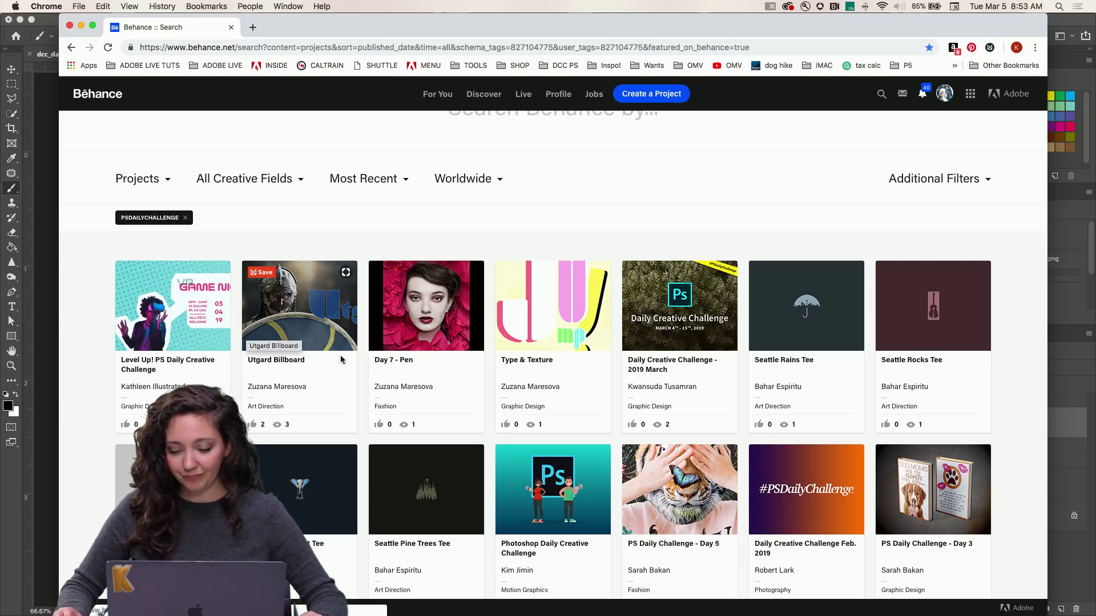
{"action": "scroll", "coordinate": [349, 361], "scroll_direction": "down", "scroll_amount": 3}
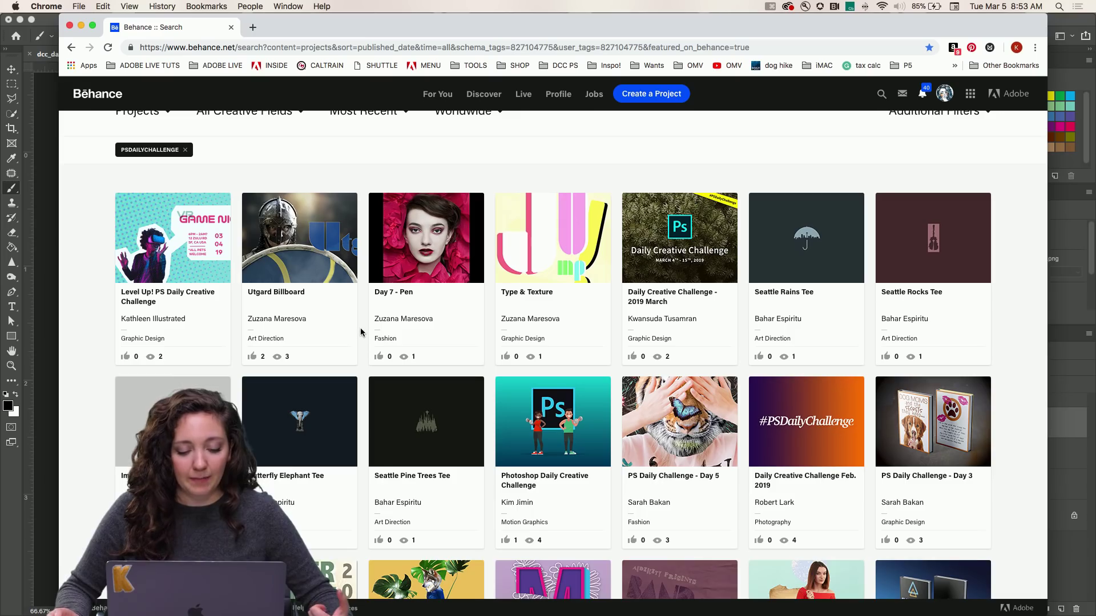
{"action": "scroll", "coordinate": [361, 328], "scroll_direction": "up", "scroll_amount": 3}
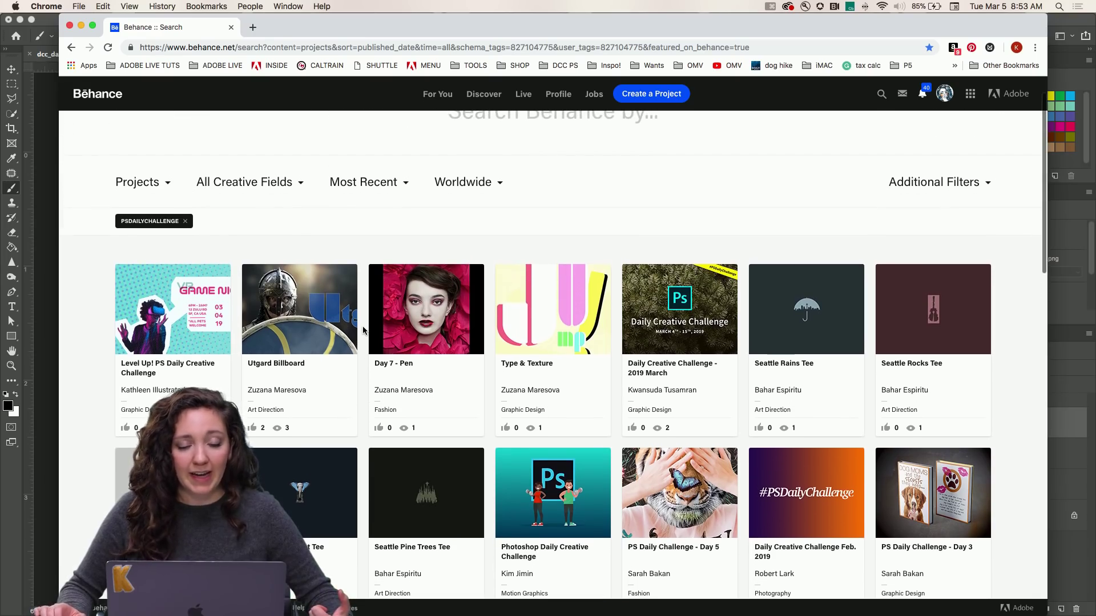
{"action": "left_click", "coordinate": [149, 317]}
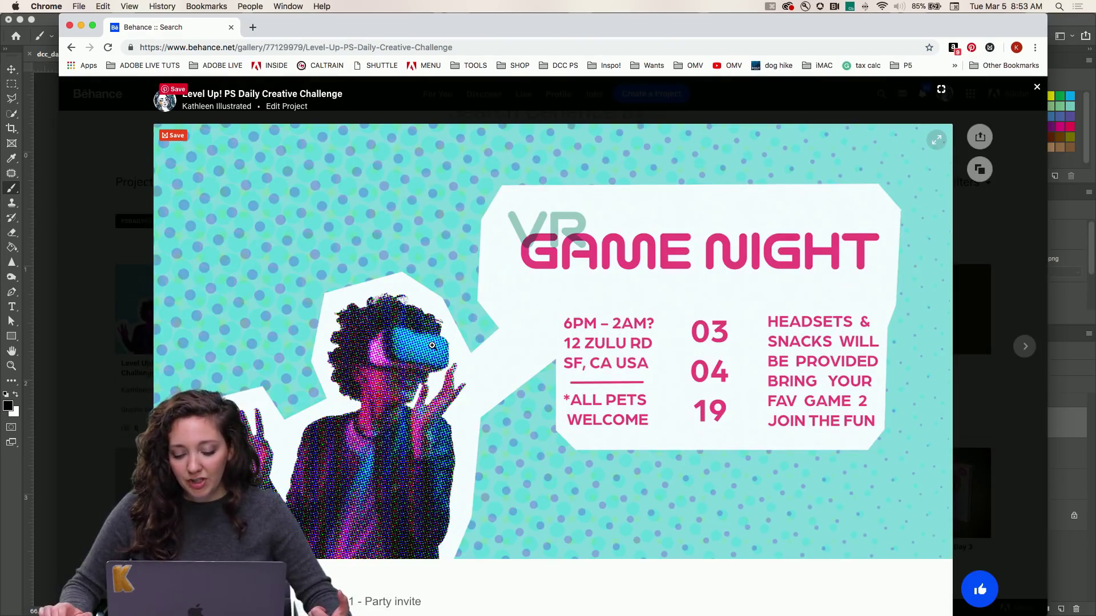
{"action": "scroll", "coordinate": [432, 346], "scroll_direction": "down", "scroll_amount": 10}
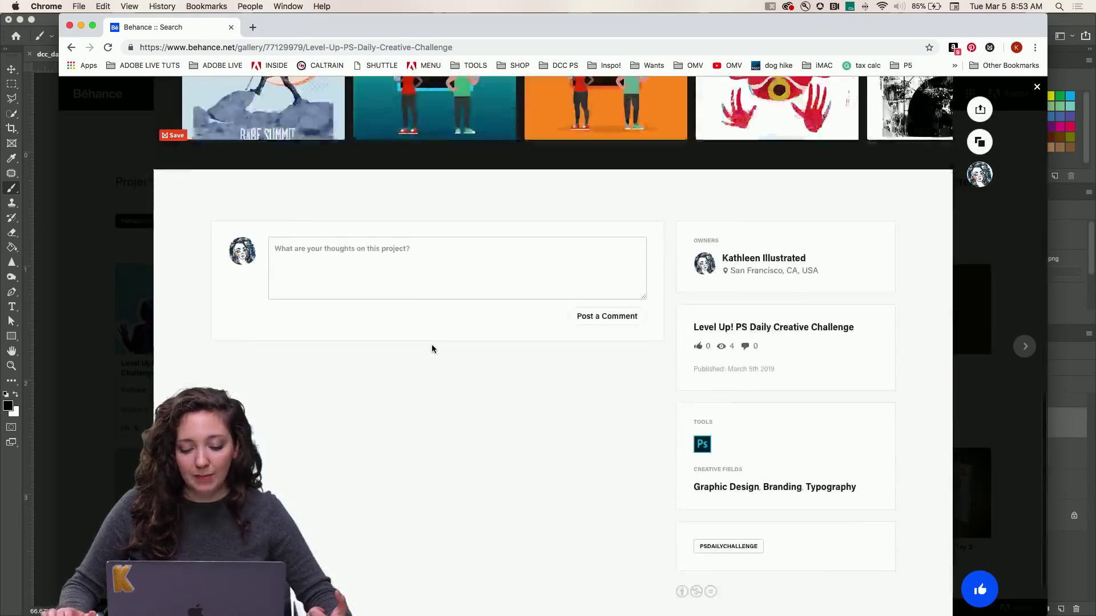
Step: Check the comment field of the "Level Up! PS Daily Creative Challenge" project and close the project to return to the challenge gallery
{"action": "scroll", "coordinate": [432, 348], "scroll_direction": "up", "scroll_amount": 2}
{"action": "left_click", "coordinate": [410, 345]}
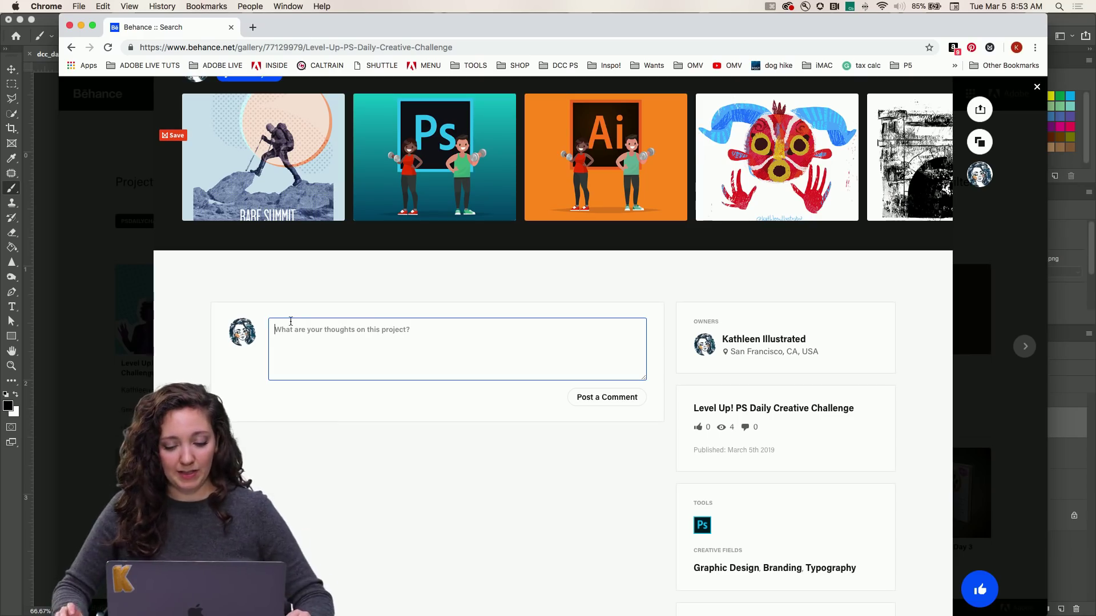
{"action": "left_click", "coordinate": [125, 301]}
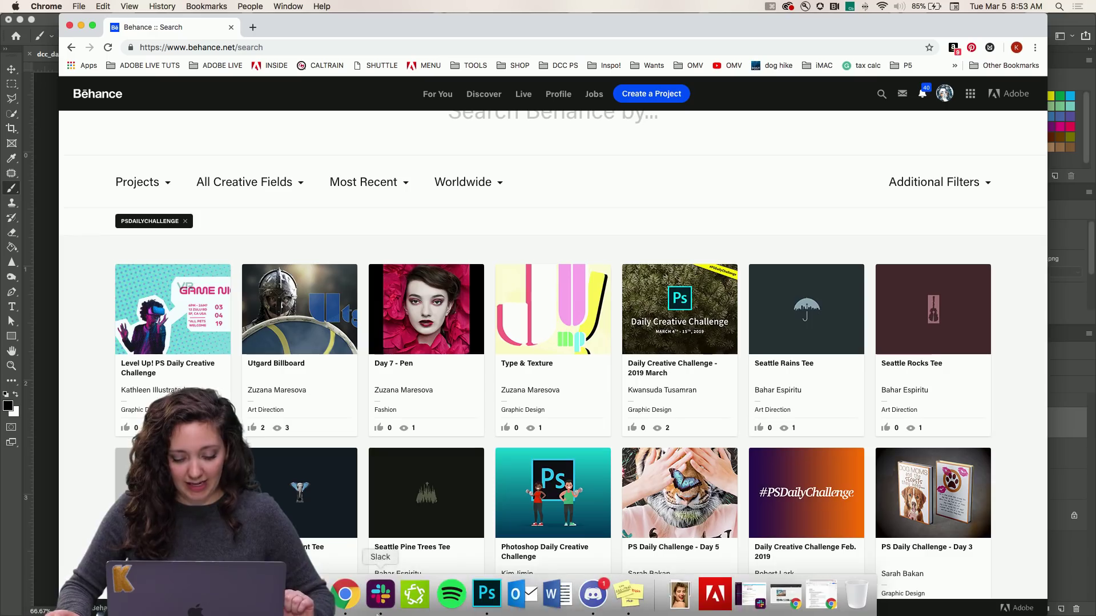
Step: Switch to Discord and examine the shared artwork, project links and feedback in the Adobe Photoshop server's design-feedback channel
{"action": "left_click", "coordinate": [584, 604]}
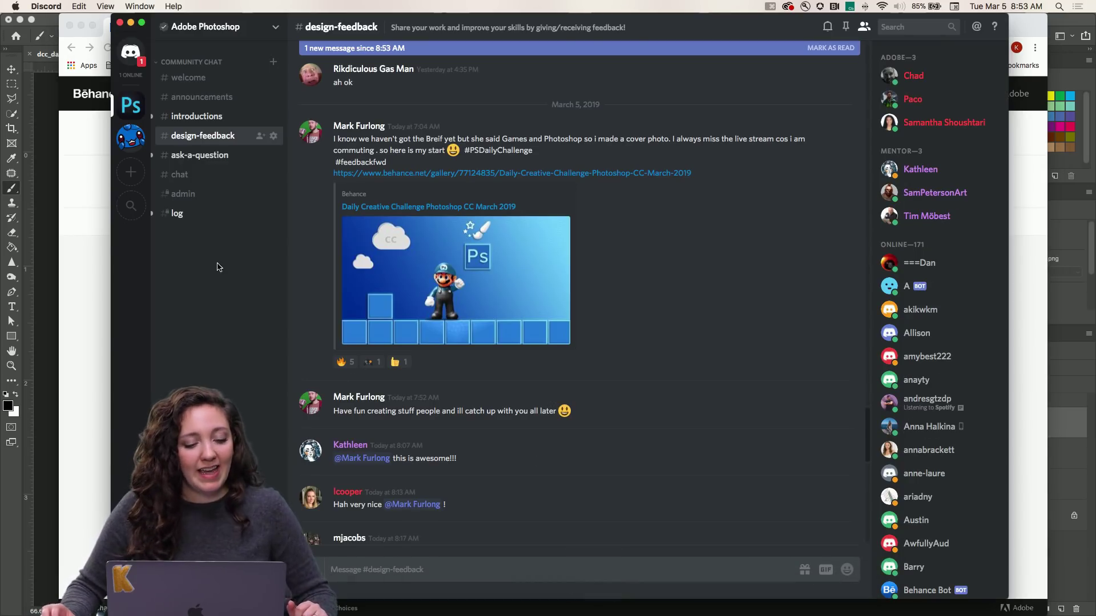
{"action": "scroll", "coordinate": [635, 281], "scroll_direction": "down", "scroll_amount": 15}
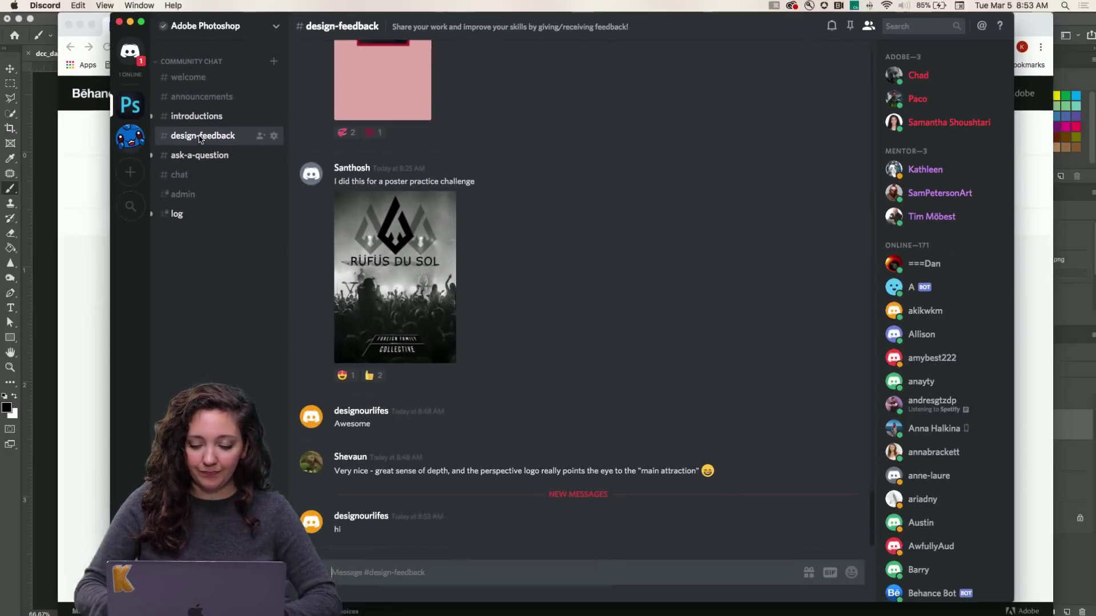
{"action": "scroll", "coordinate": [472, 194], "scroll_direction": "up", "scroll_amount": 4}
{"action": "scroll", "coordinate": [471, 196], "scroll_direction": "up", "scroll_amount": 8}
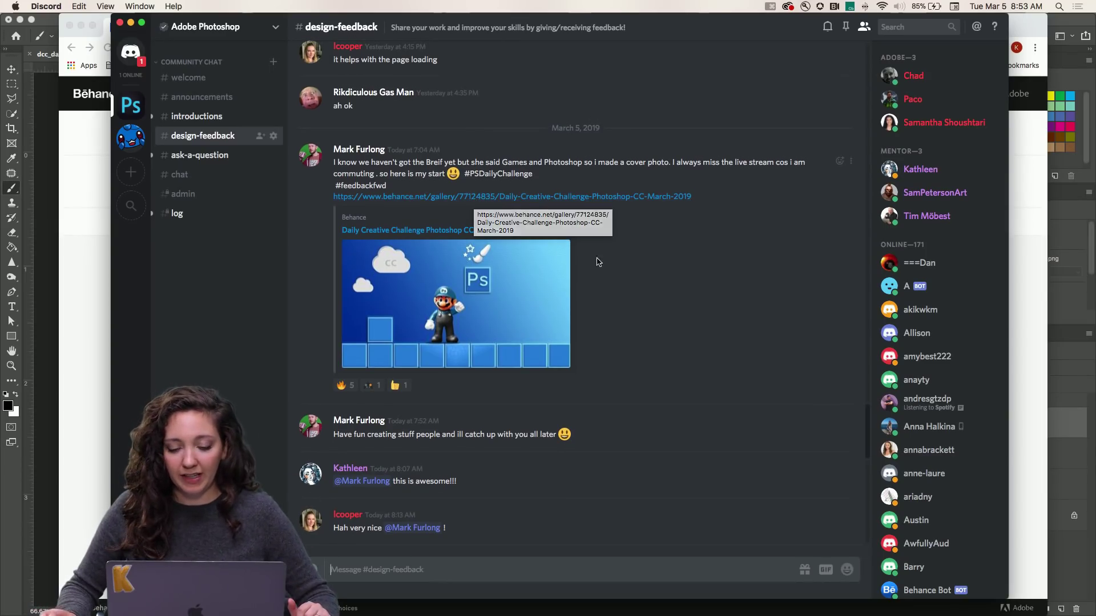
{"action": "scroll", "coordinate": [631, 270], "scroll_direction": "down", "scroll_amount": 8}
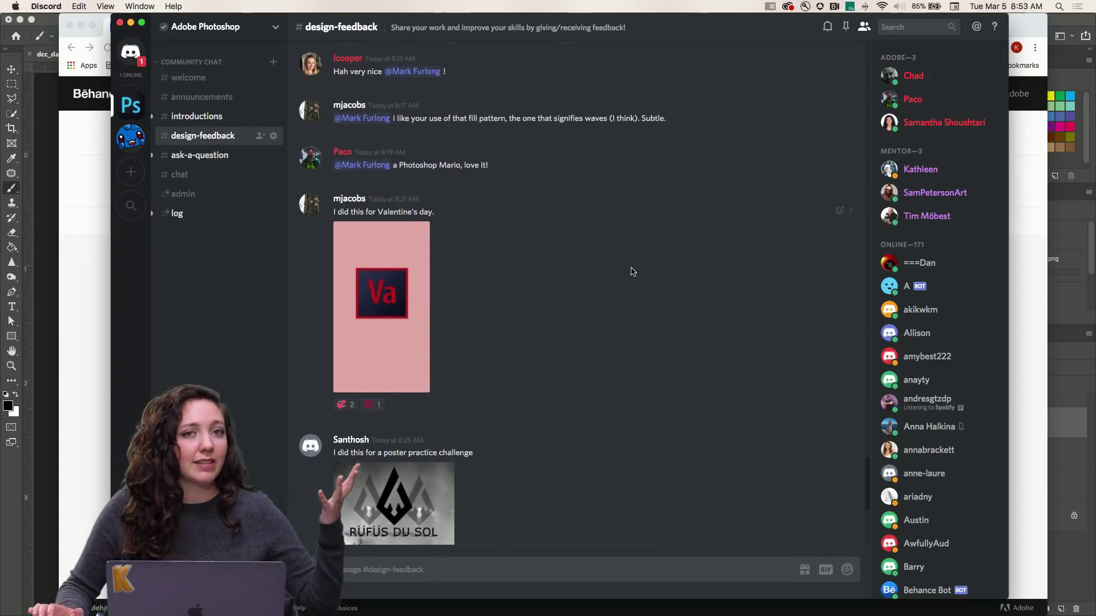
{"action": "scroll", "coordinate": [650, 260], "scroll_direction": "down", "scroll_amount": 5}
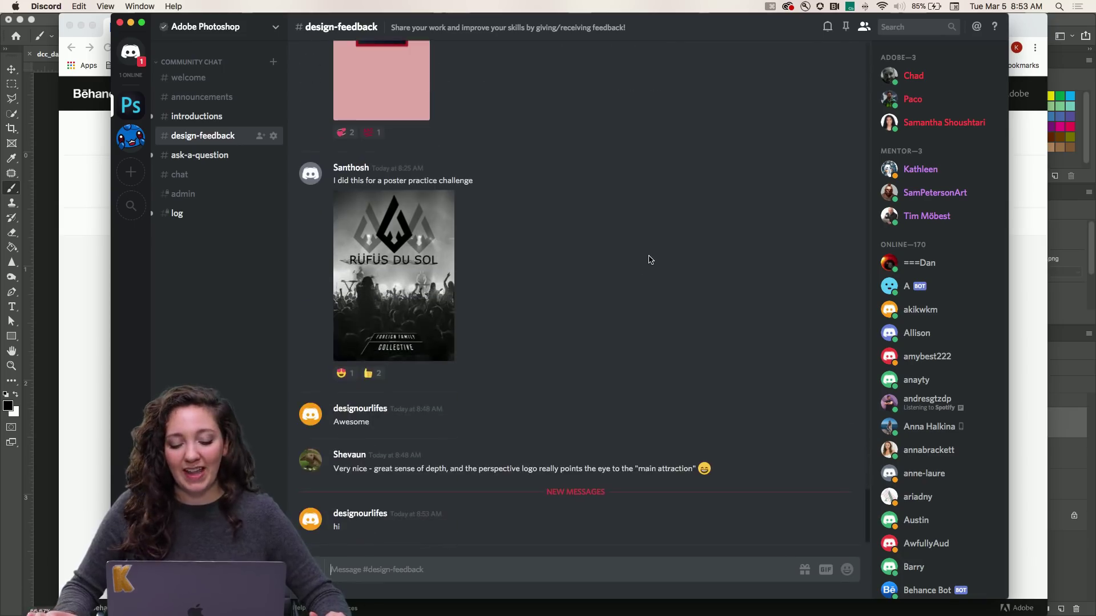
{"action": "scroll", "coordinate": [610, 261], "scroll_direction": "up", "scroll_amount": 1}
{"action": "scroll", "coordinate": [611, 261], "scroll_direction": "down", "scroll_amount": 1}
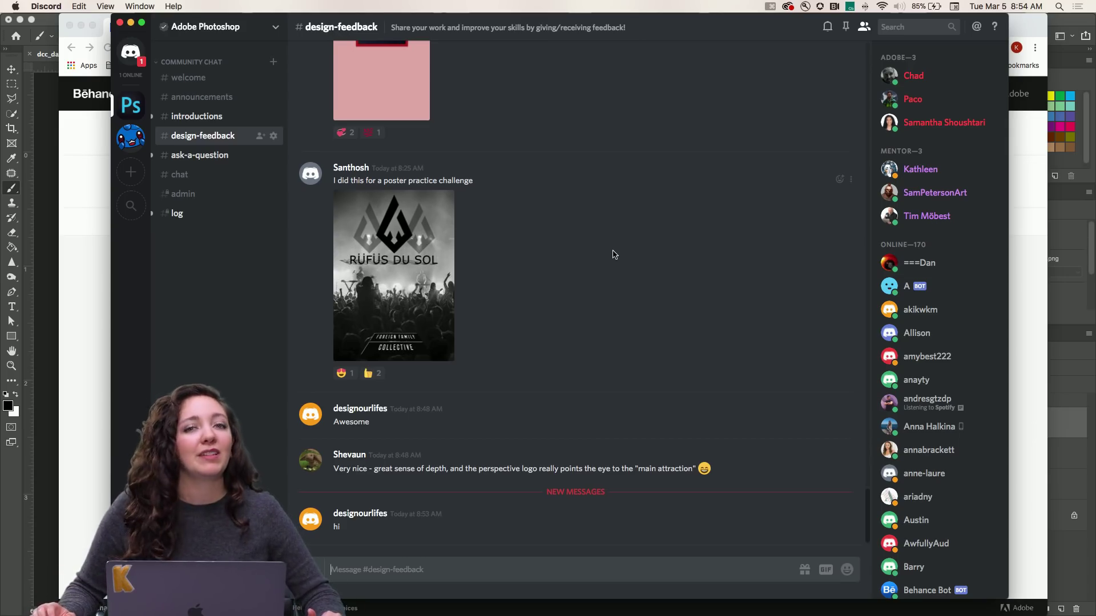
{"action": "scroll", "coordinate": [614, 255], "scroll_direction": "up", "scroll_amount": 3}
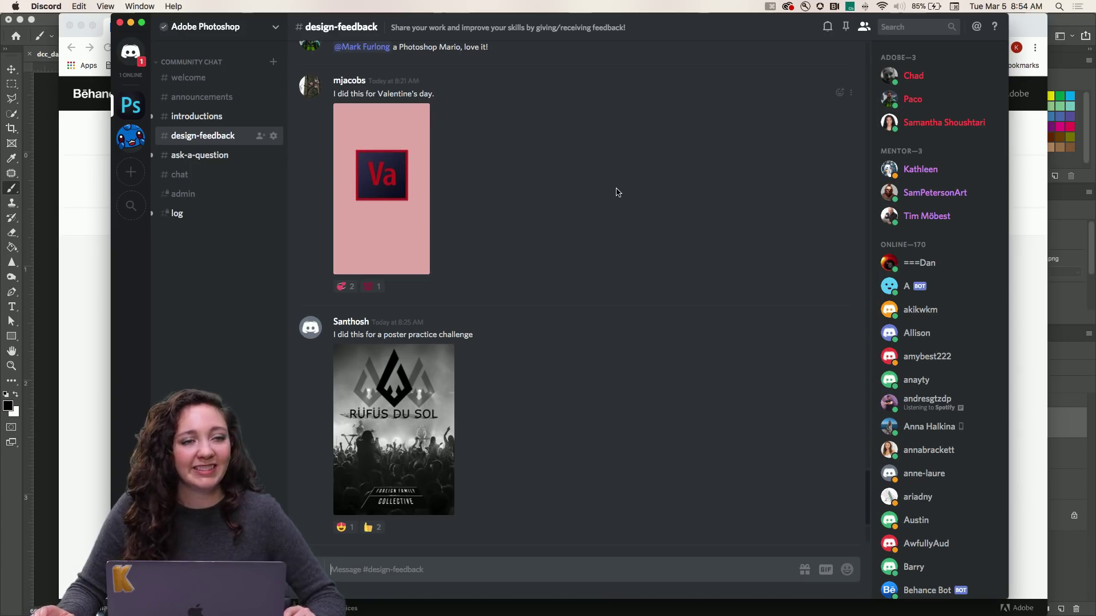
{"action": "scroll", "coordinate": [616, 192], "scroll_direction": "down", "scroll_amount": 2}
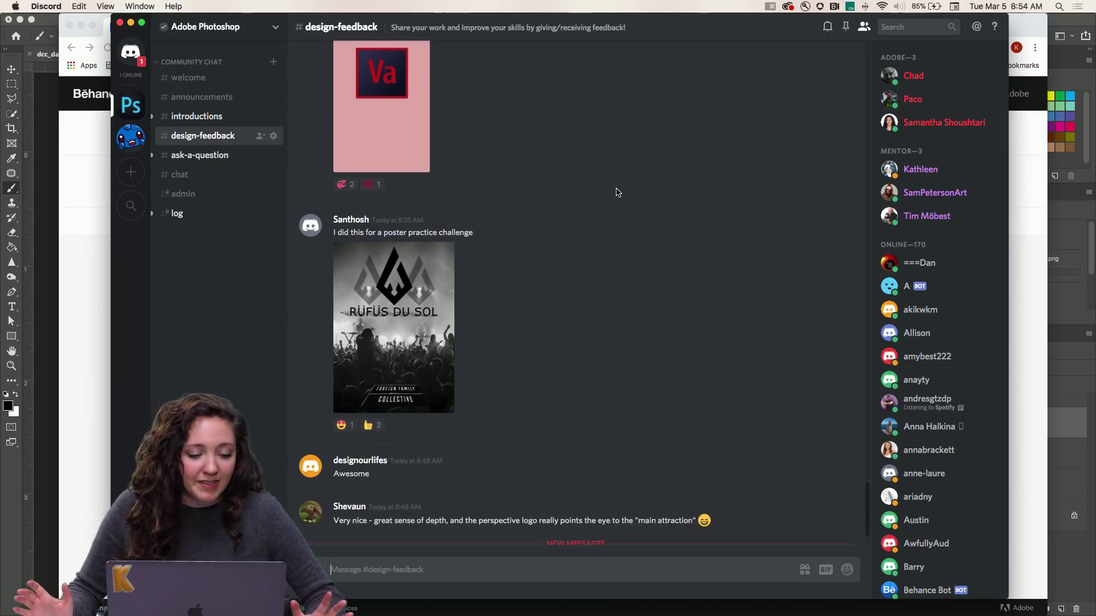